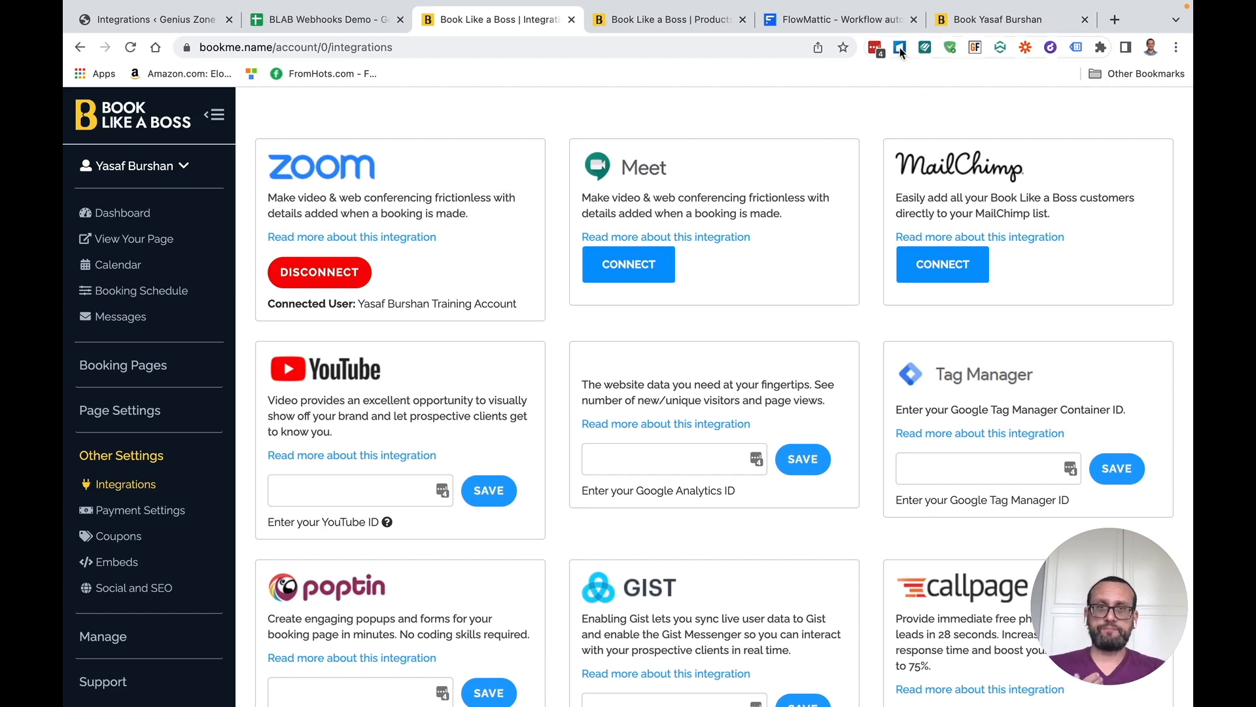
Switch from the Book Like a Boss integrations page to the flowmattic.com homepage tab
click(838, 19)
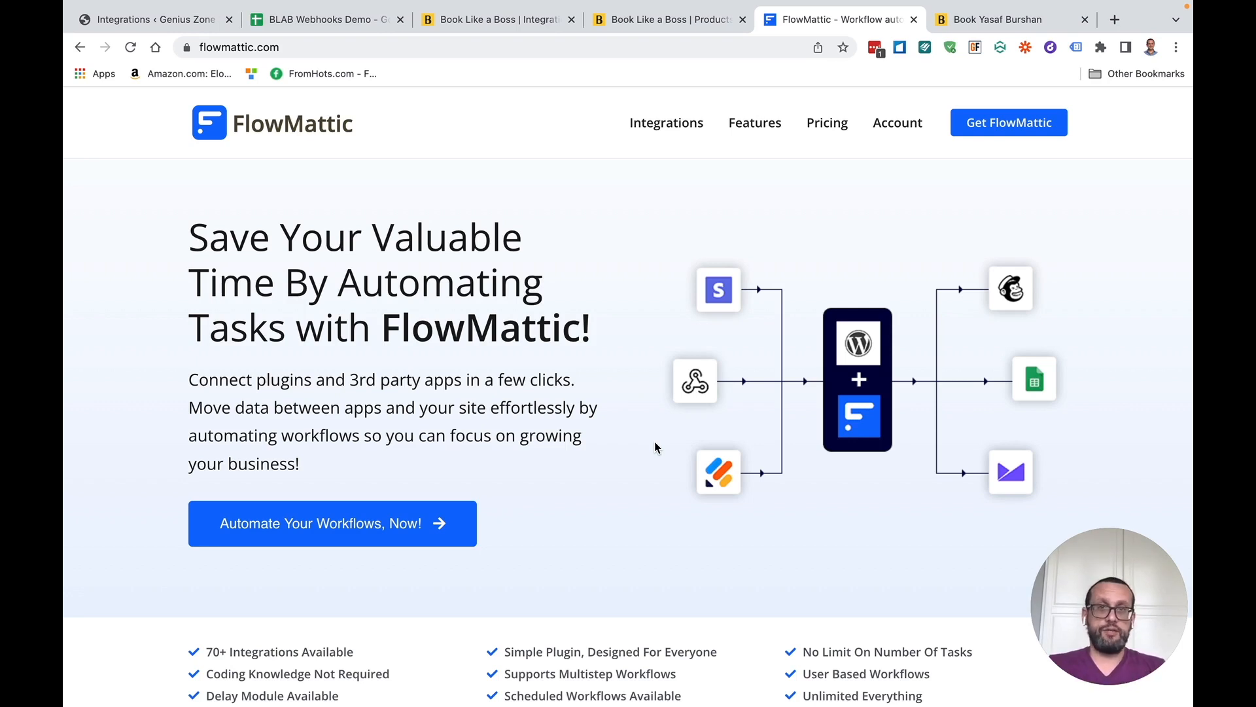
Go back to the 'Book Like a Boss | Integrations' tab showing Zoom connected
click(532, 20)
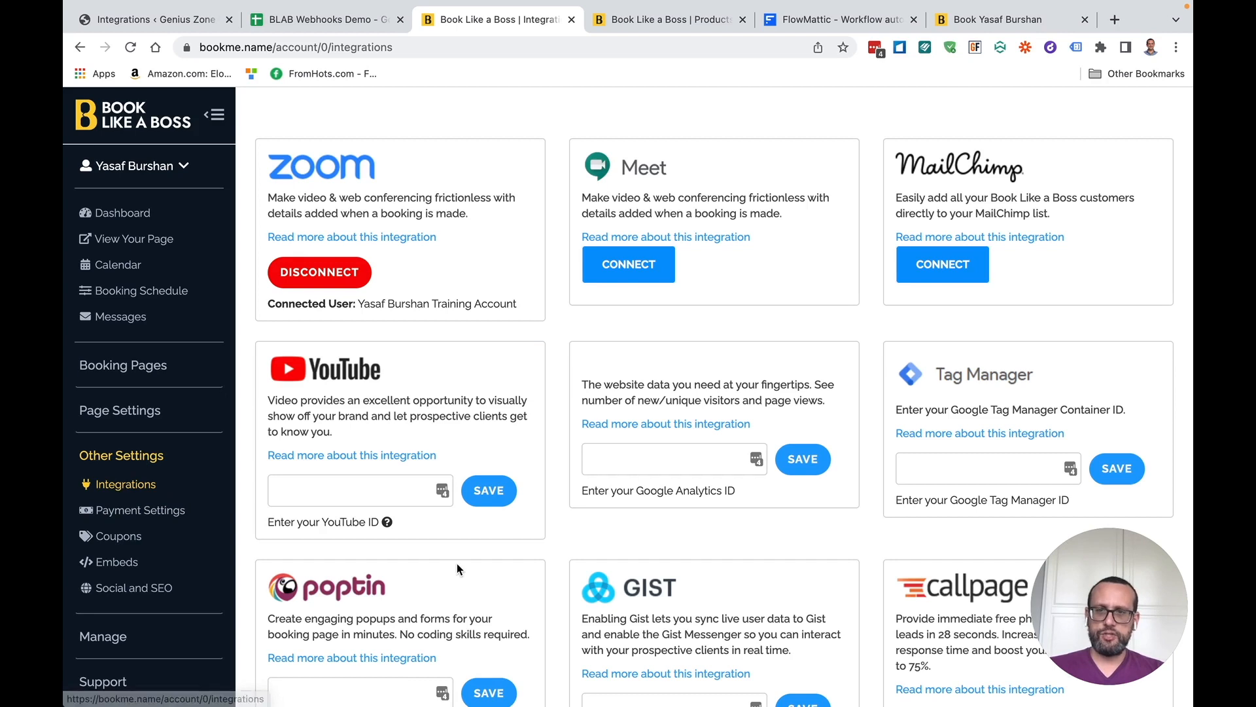
Add a blank row under Manage webhooks, then switch to the Products & Services page
scroll(456, 564, down, 10)
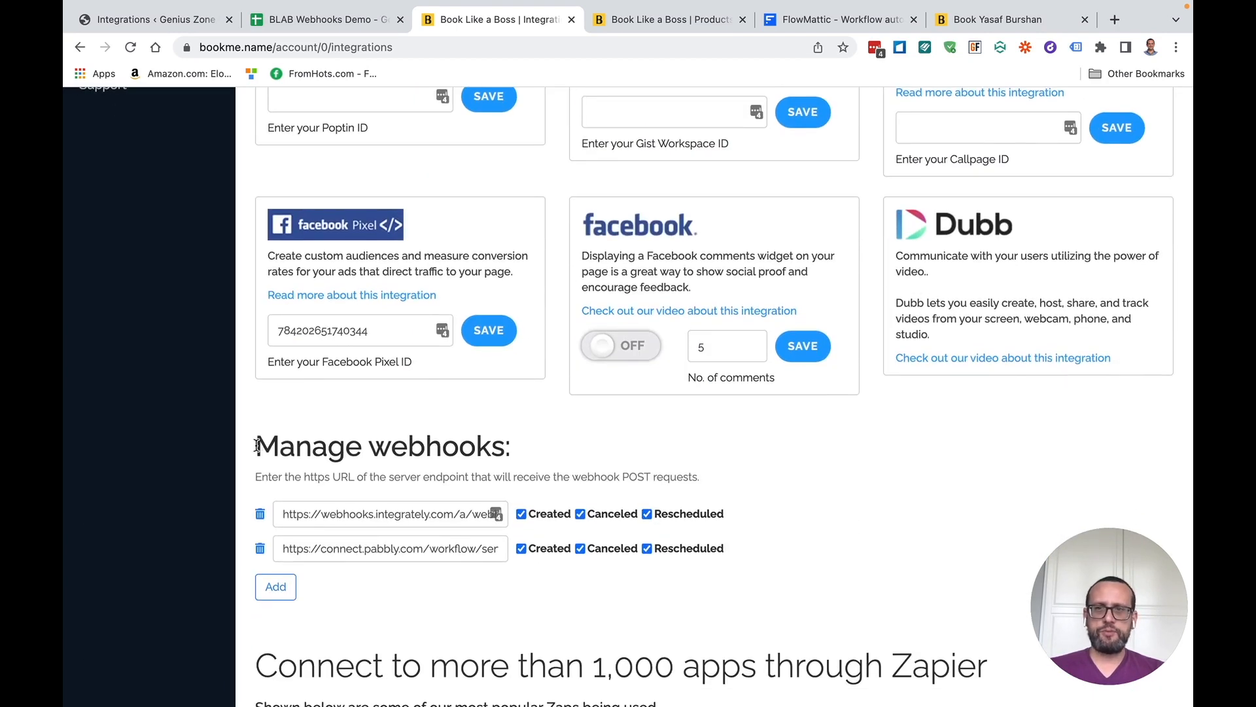
drag(256, 447, 505, 453)
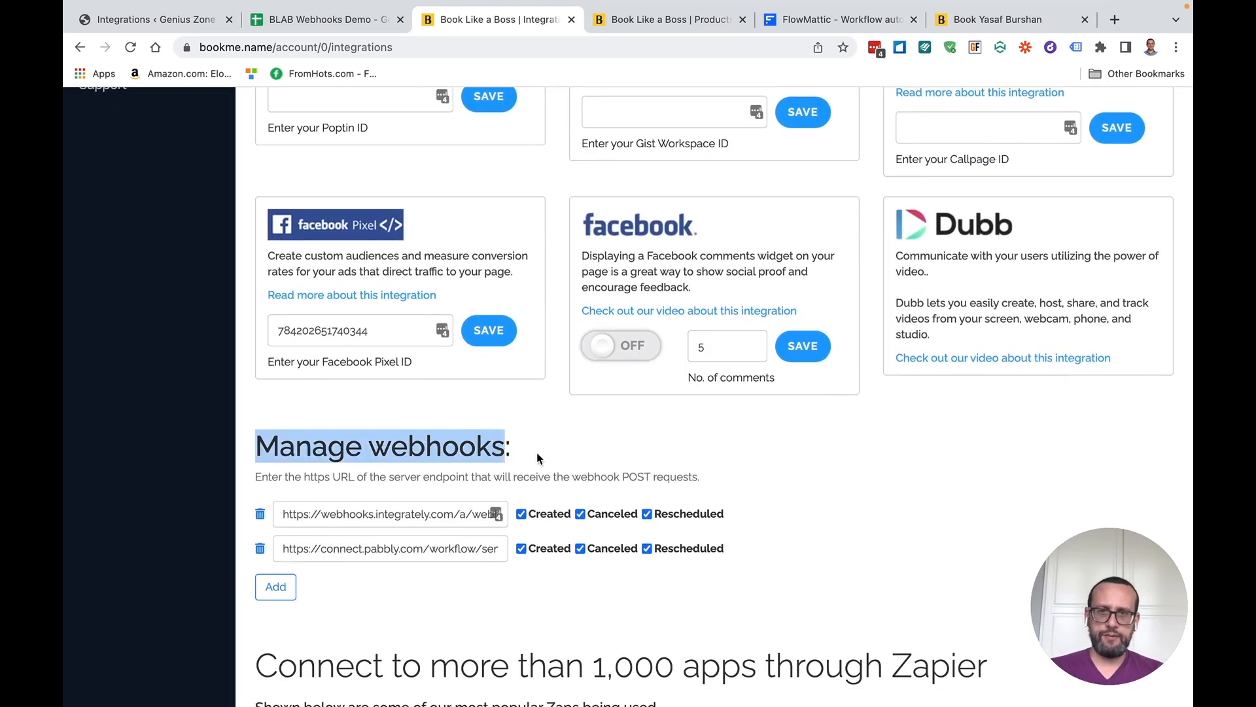
click(537, 456)
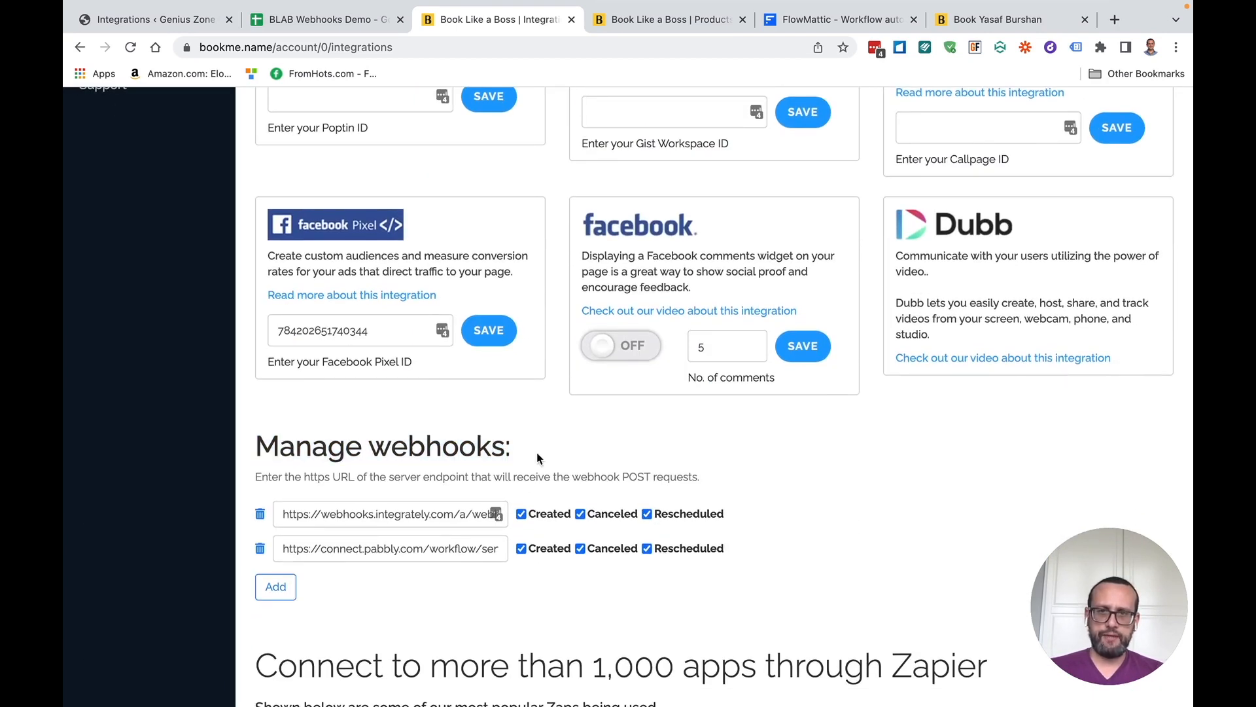
click(276, 587)
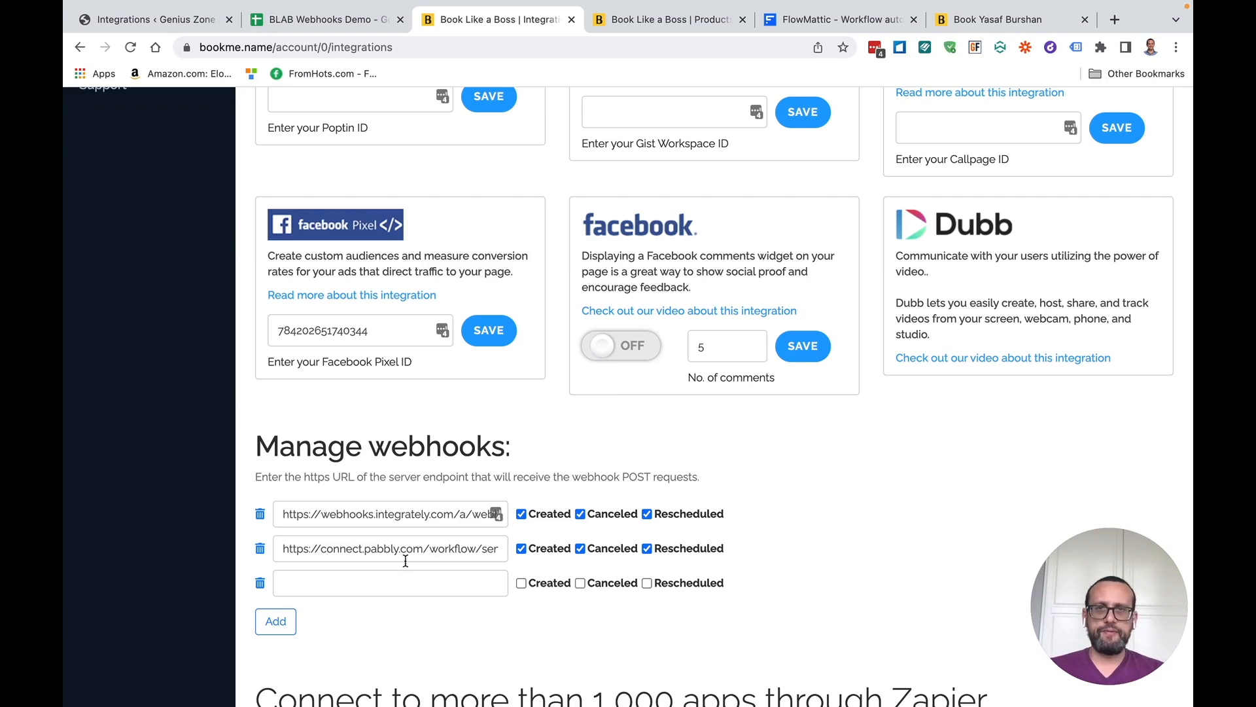
click(669, 21)
mouse_move(532, 306)
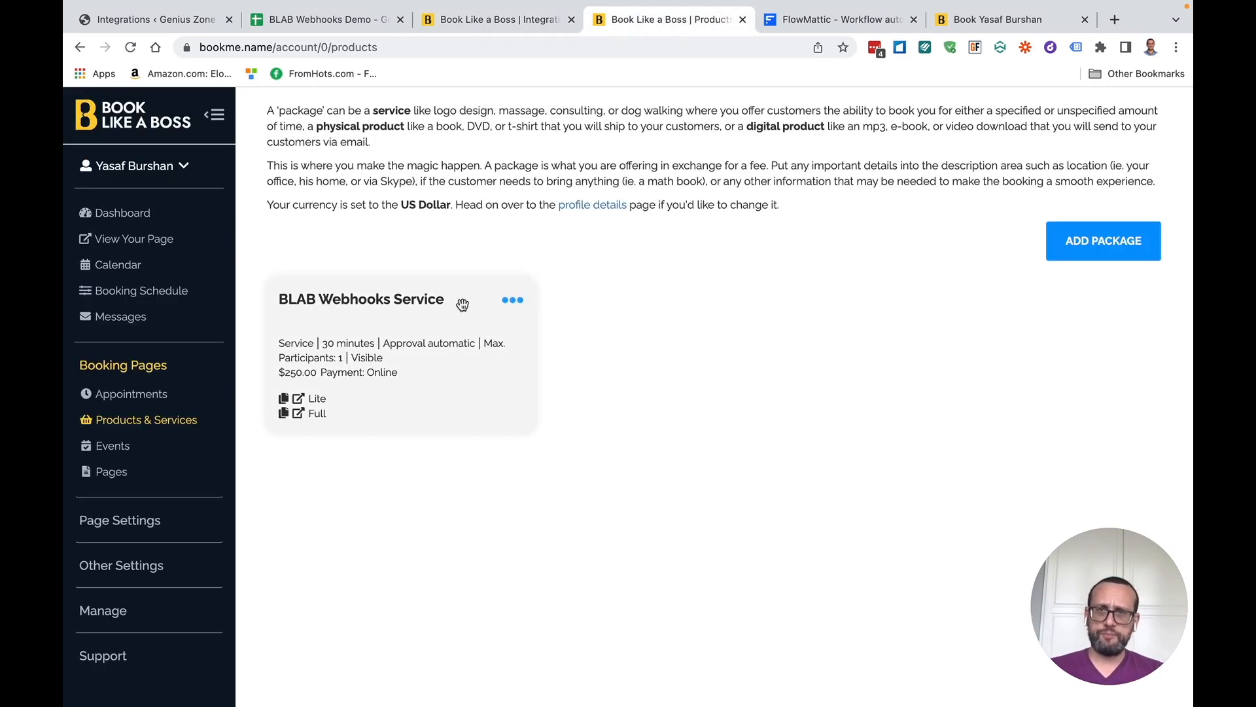
Edit the BLAB Webhooks Service package's webhook settings, leaving it on global webhooks
click(513, 299)
click(440, 279)
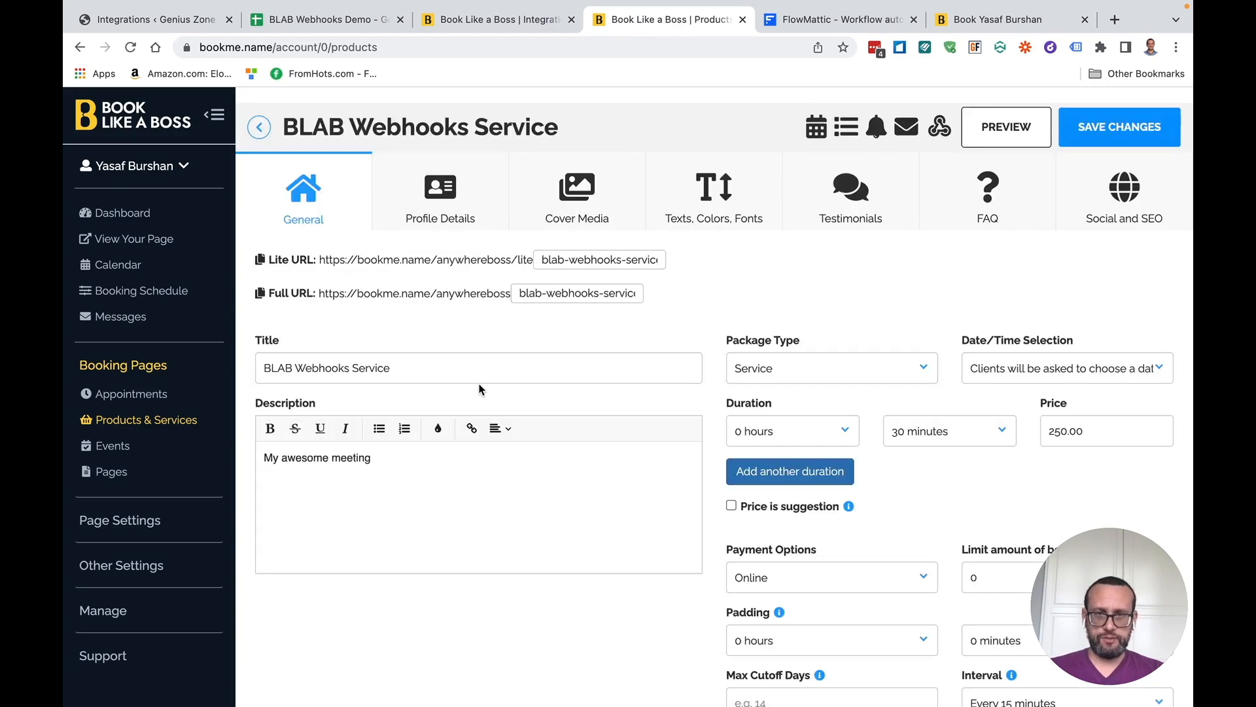
click(942, 129)
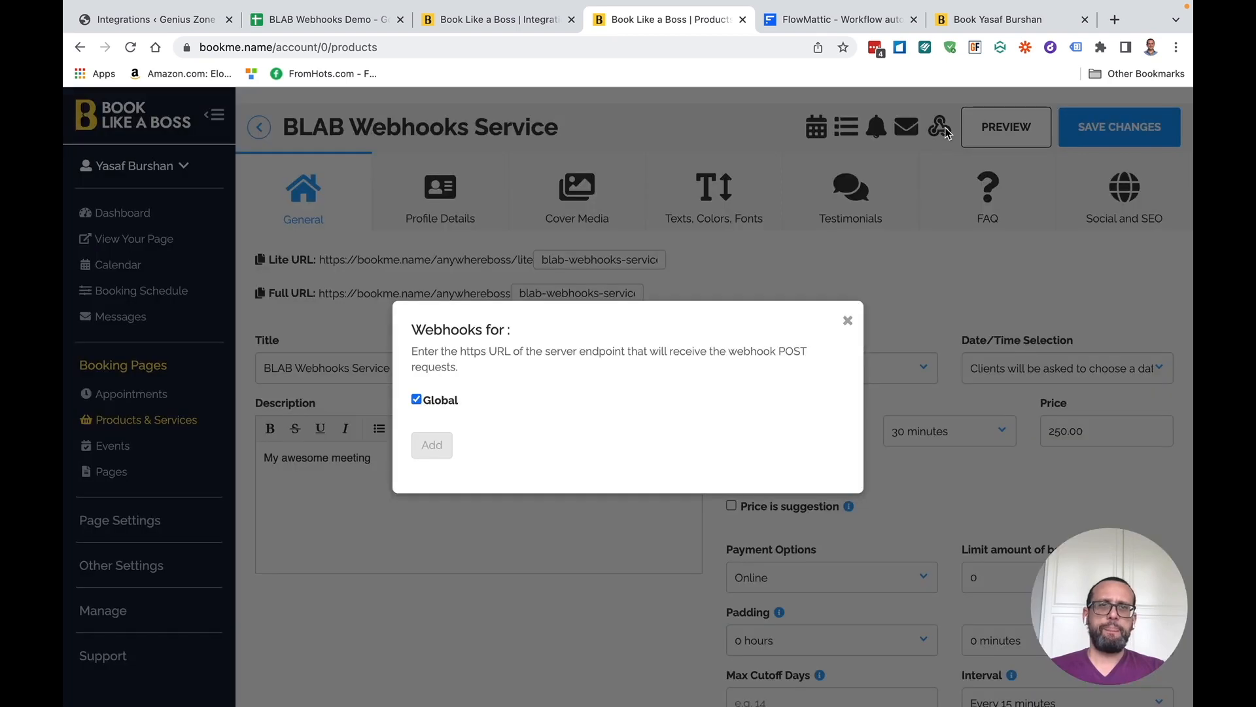
click(417, 399)
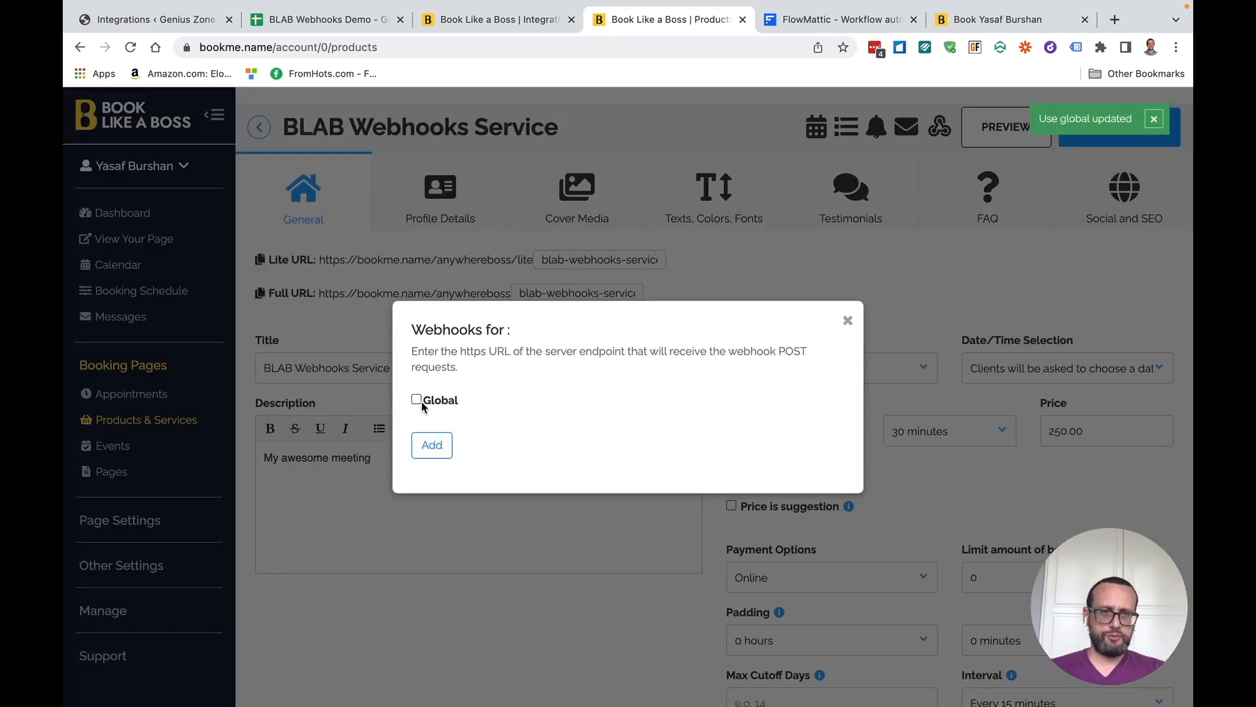
click(426, 452)
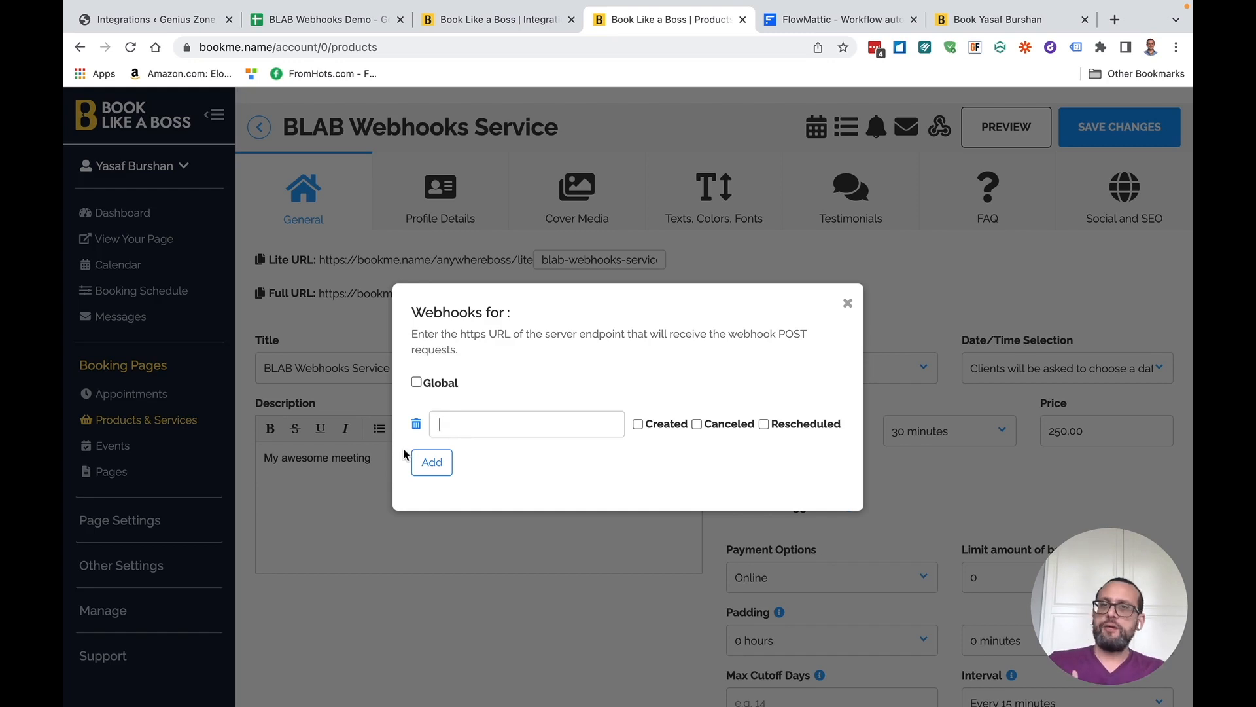
click(416, 425)
click(417, 400)
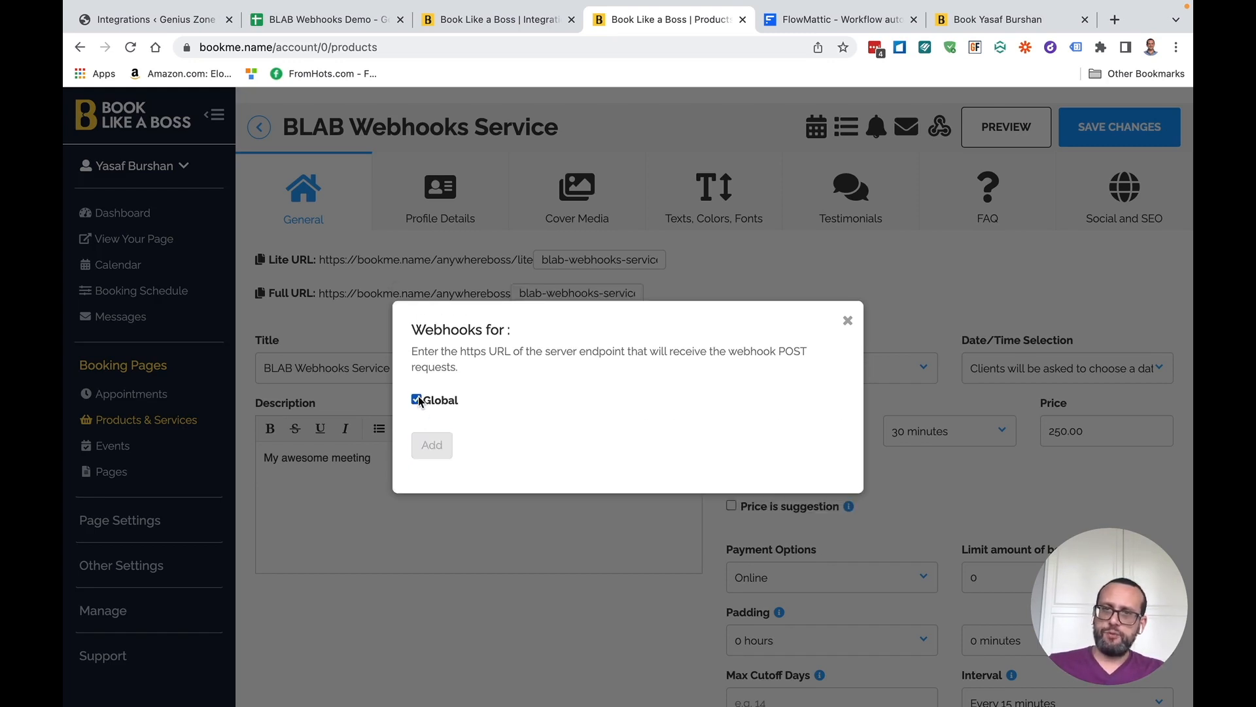
click(848, 320)
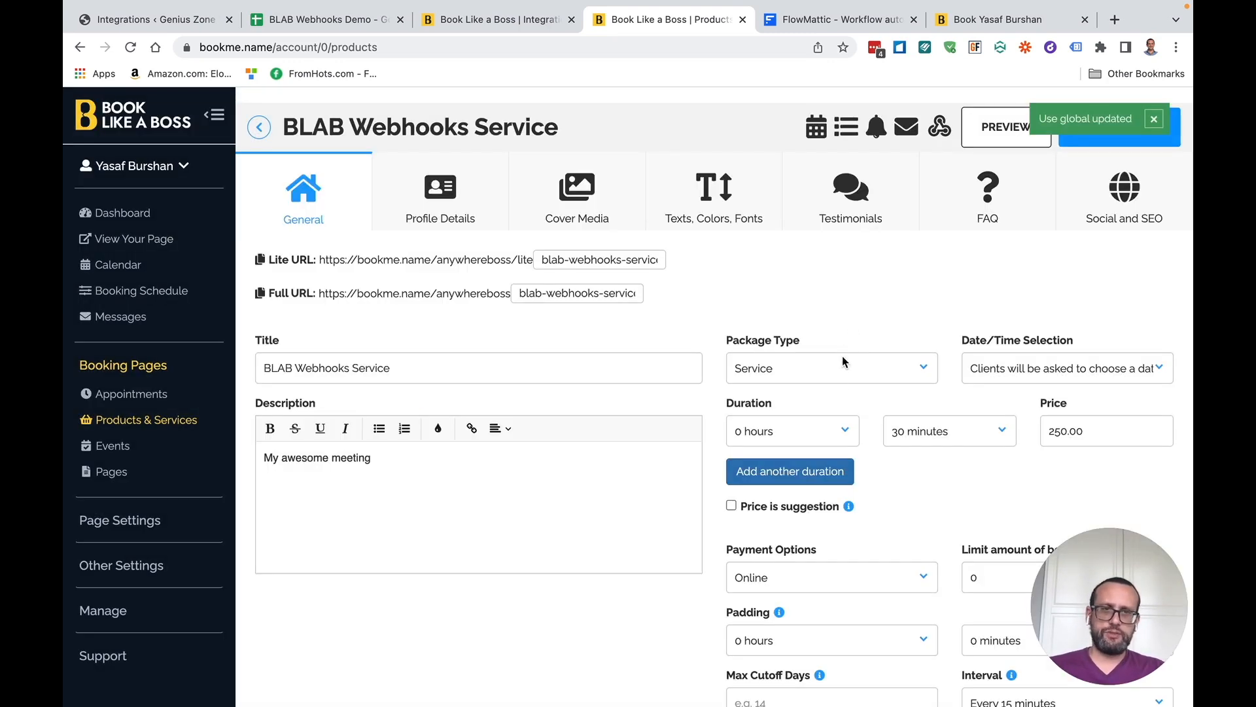
Add a third, empty webhook row on the integrations page and focus its URL field
click(534, 30)
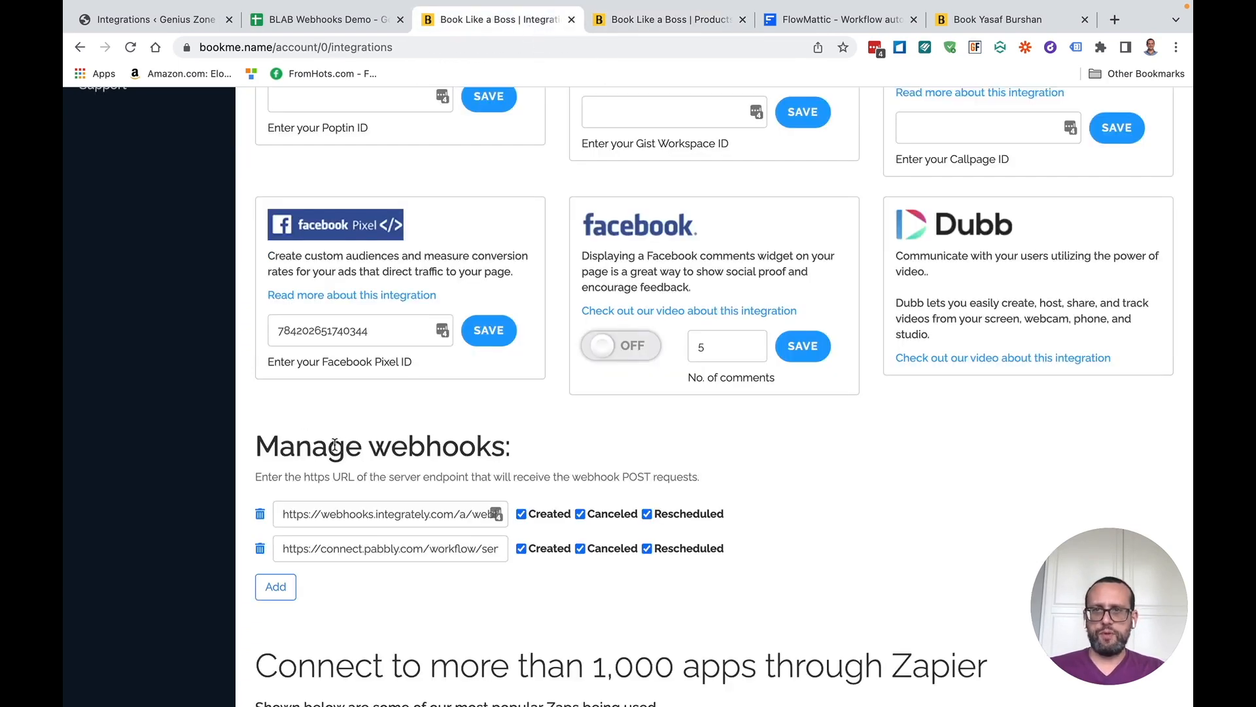
click(274, 588)
click(414, 585)
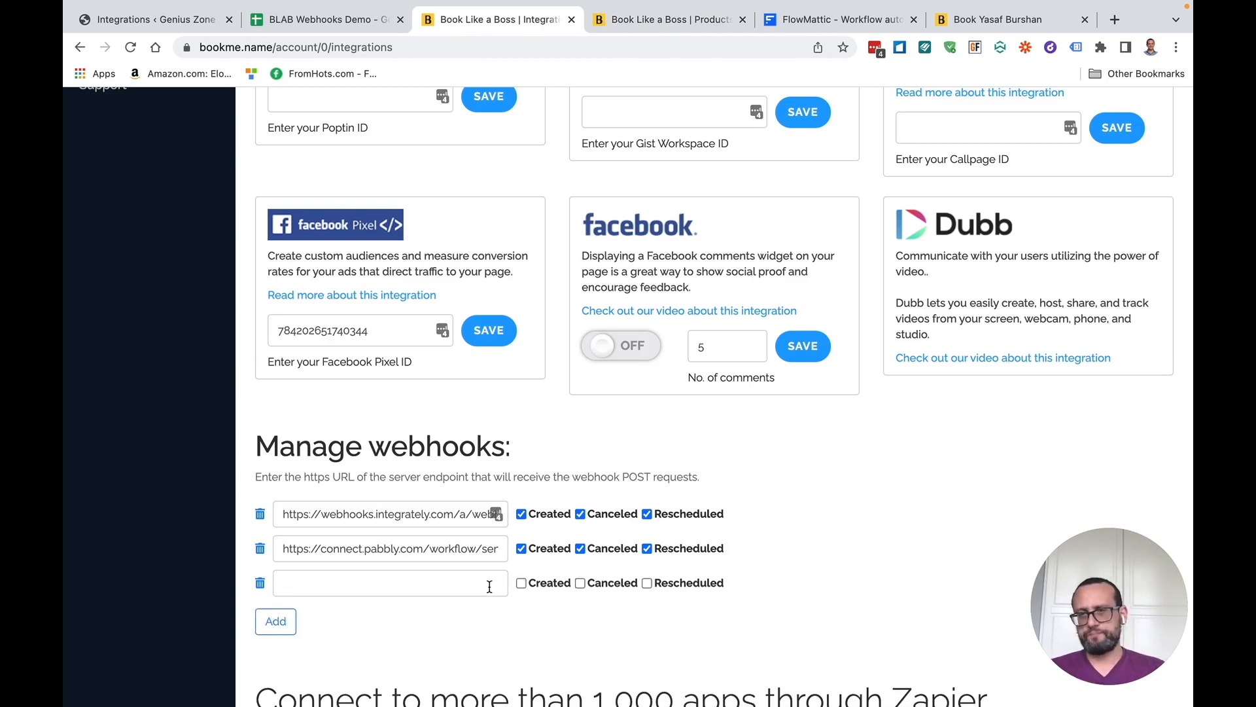
Install the Book Like a Boss integration in FlowMattic and create a new workflow
click(165, 21)
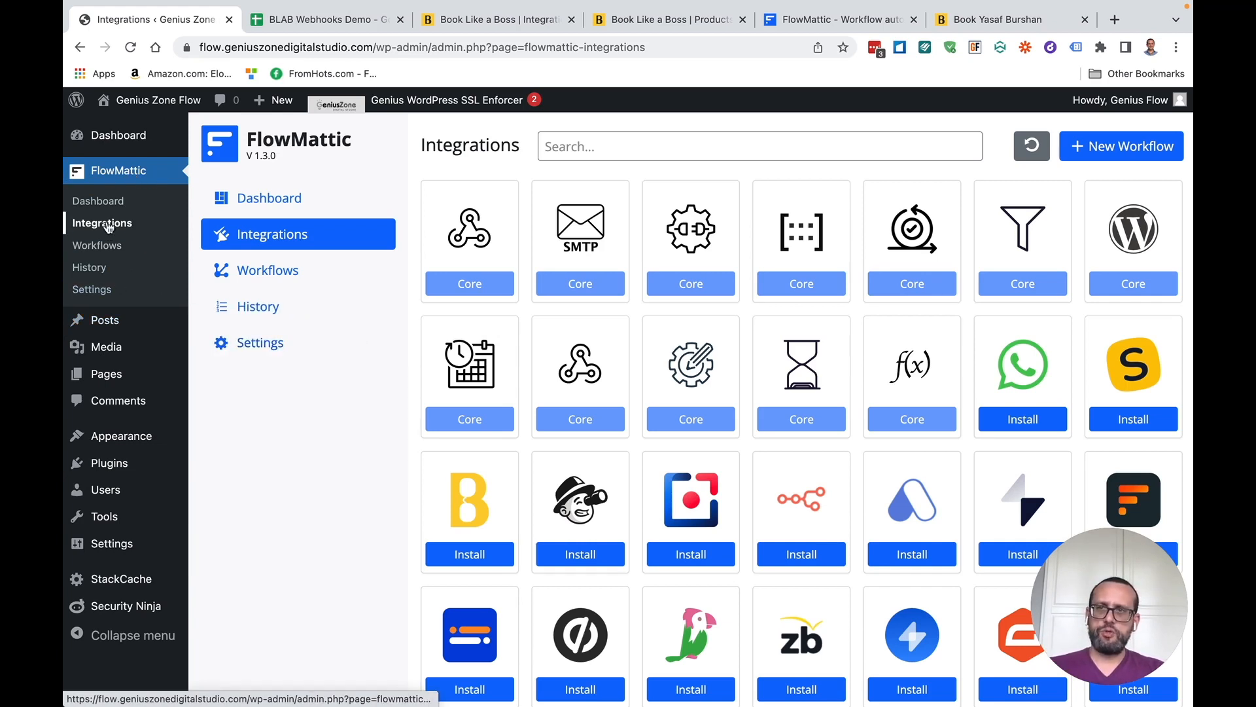
scroll(720, 452, down, 1)
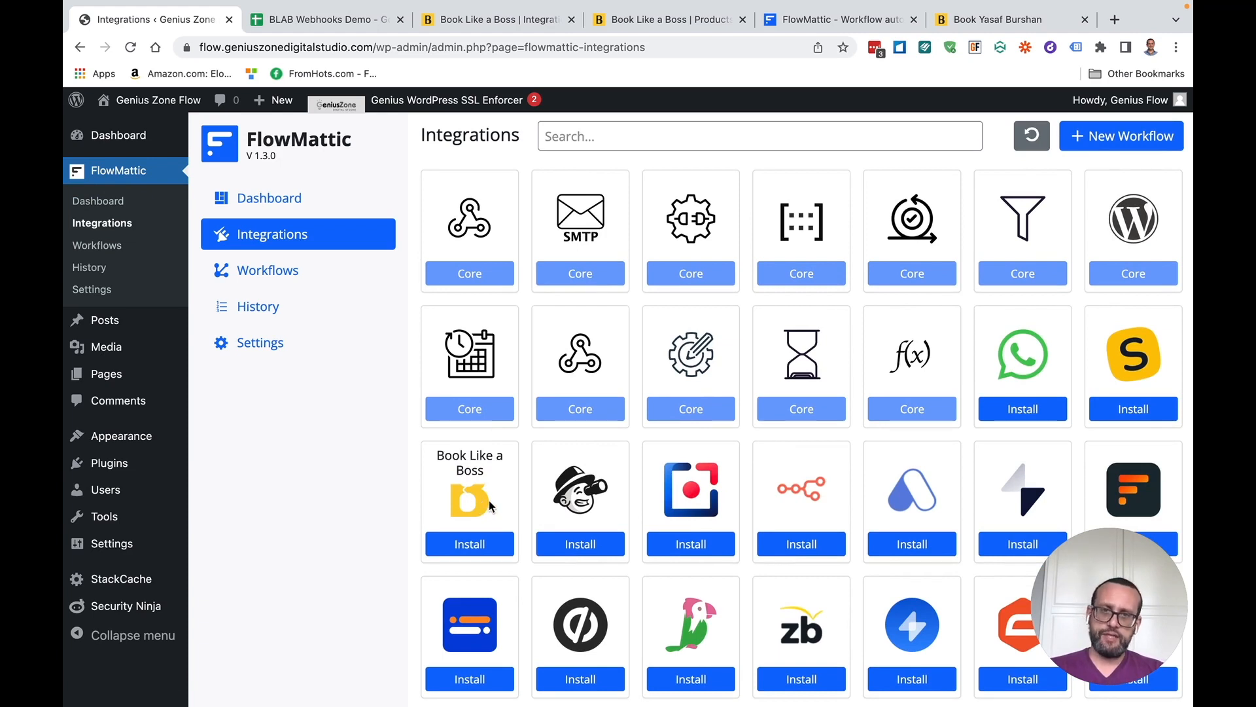
click(465, 546)
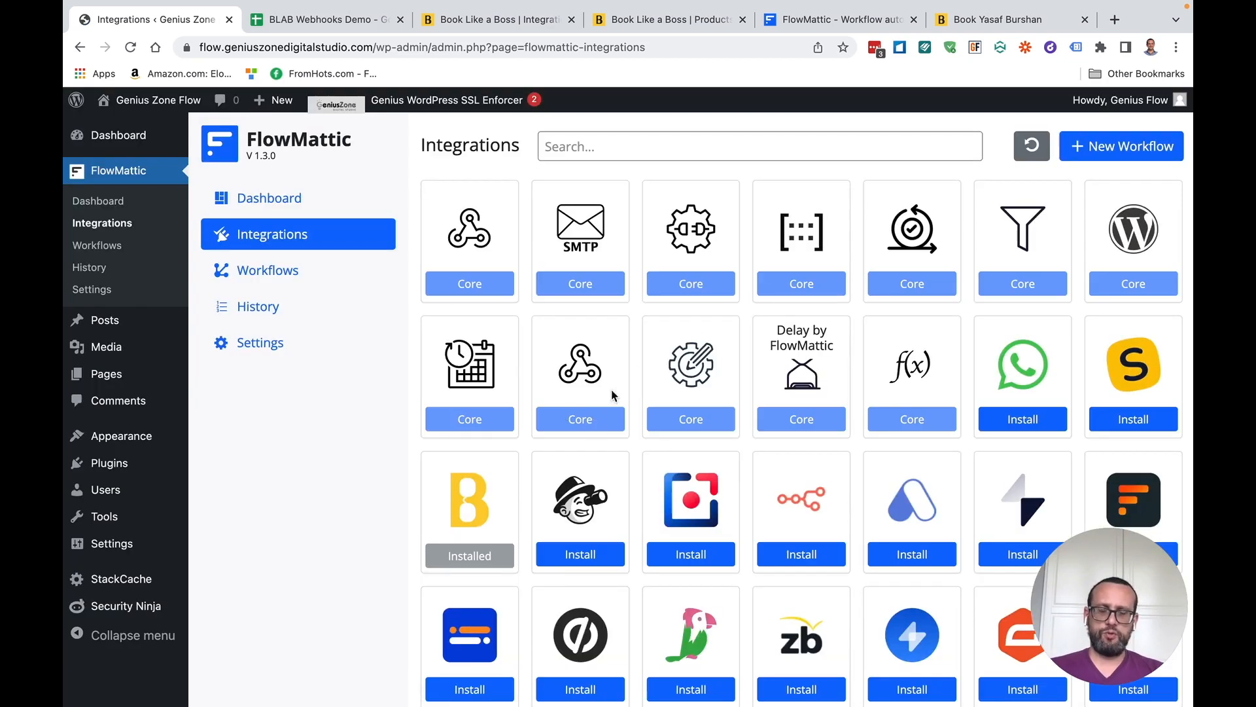
mouse_move(473, 479)
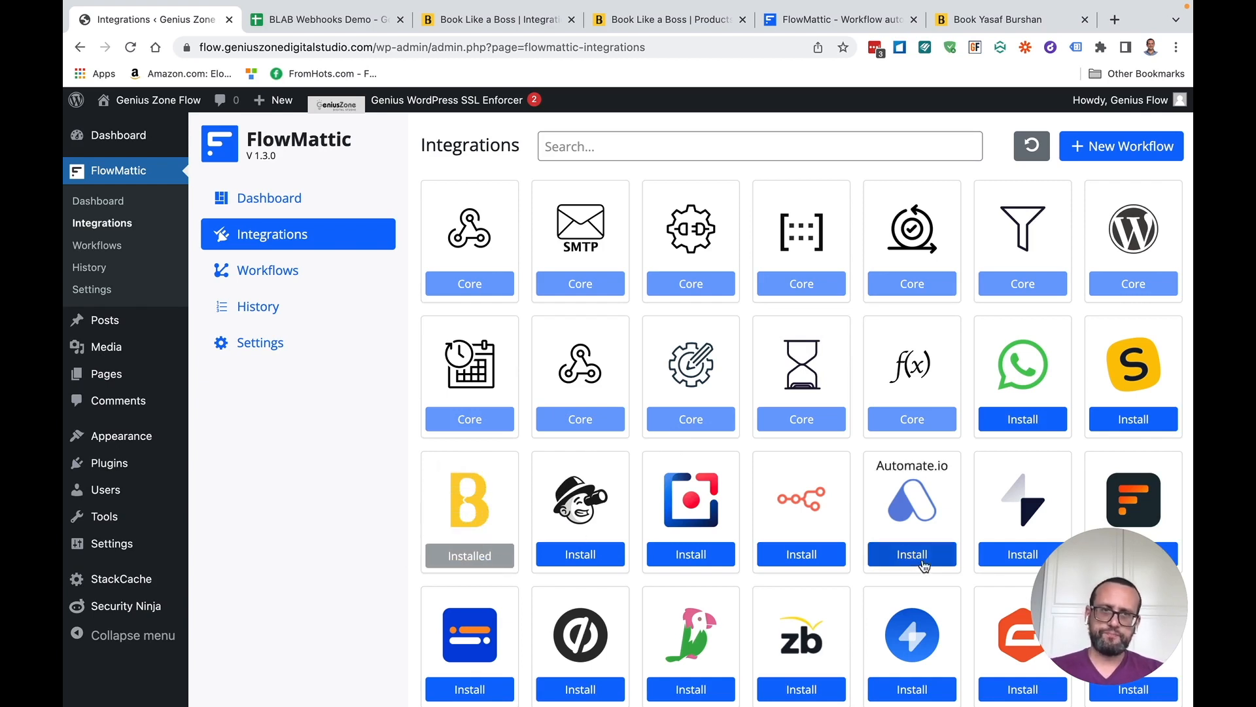
scroll(908, 567, down, 10)
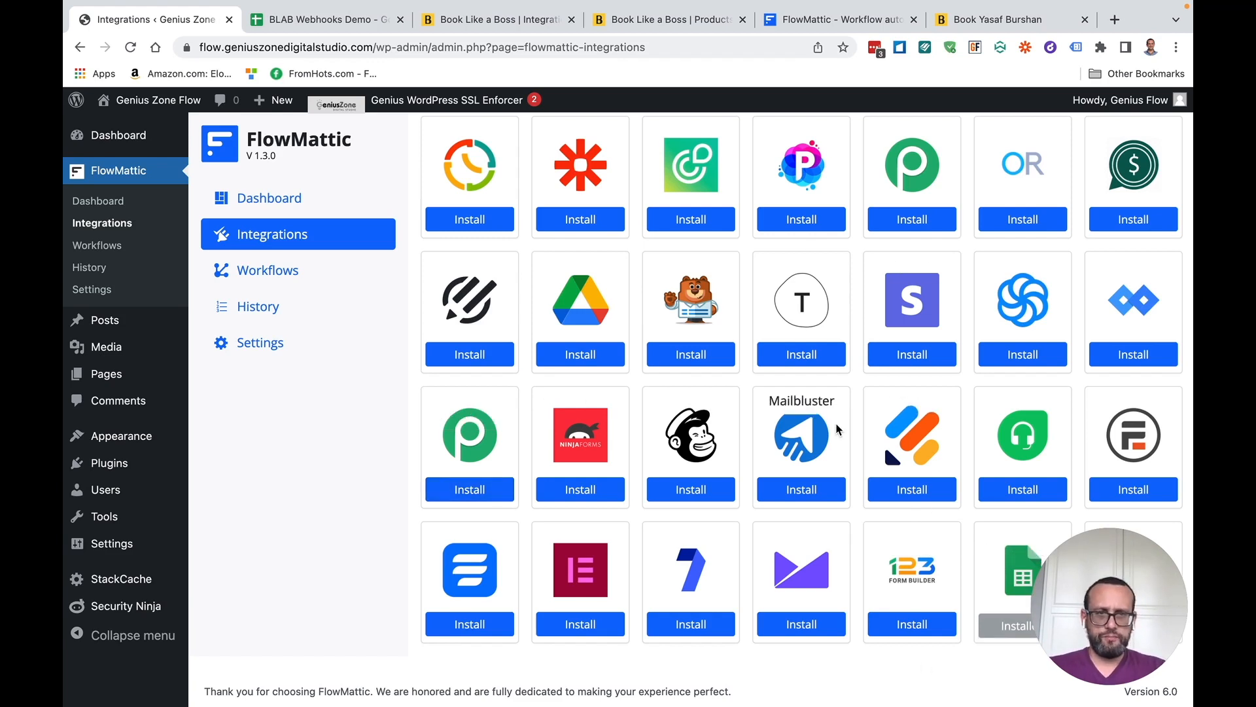
scroll(657, 521, up, 10)
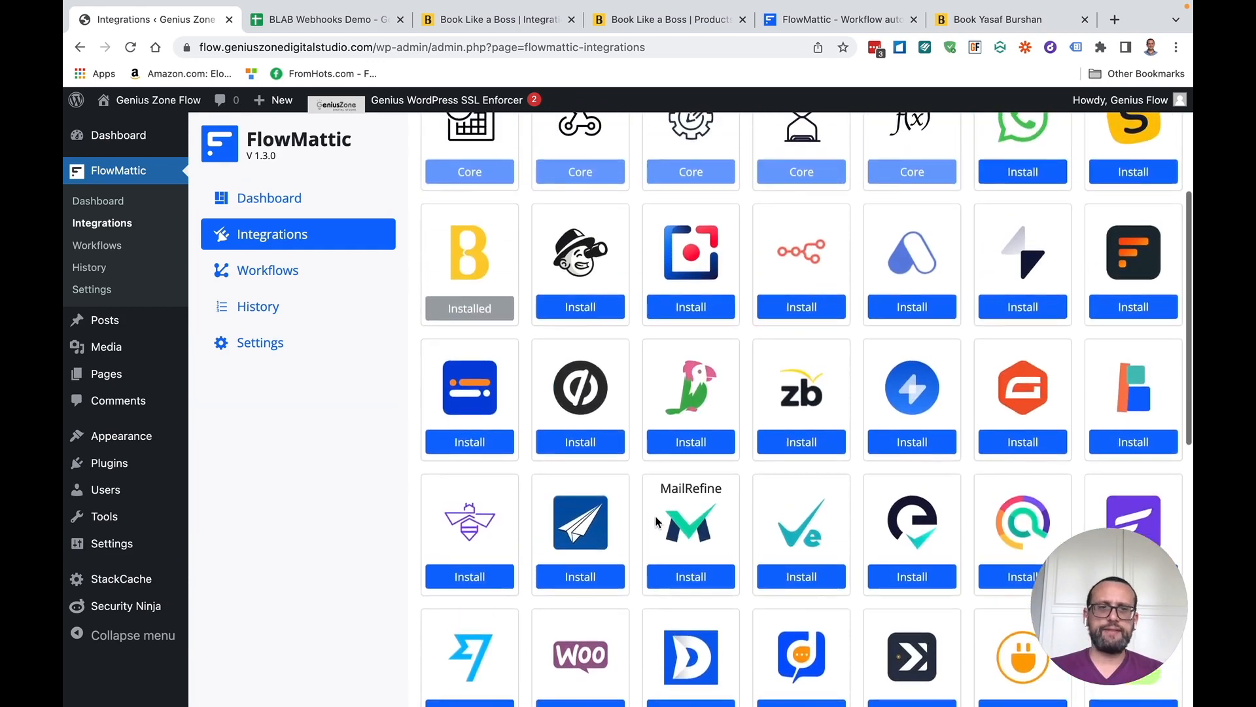
scroll(527, 454, up, 5)
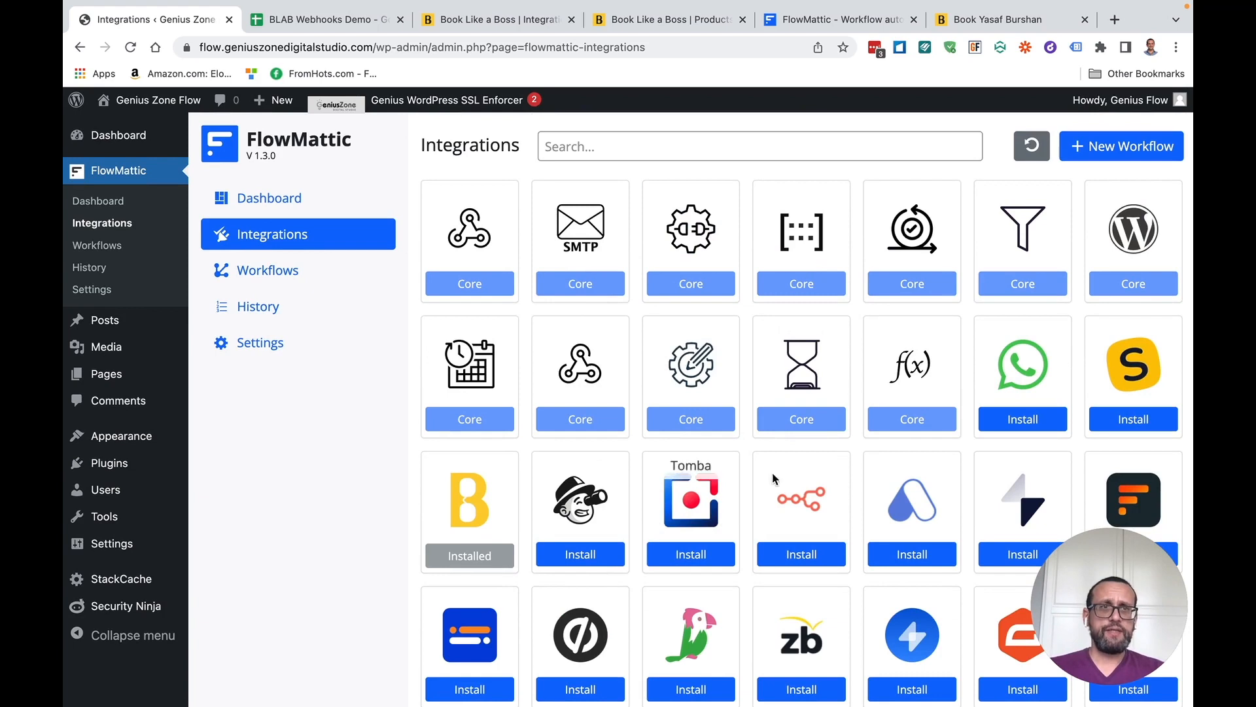
click(1122, 147)
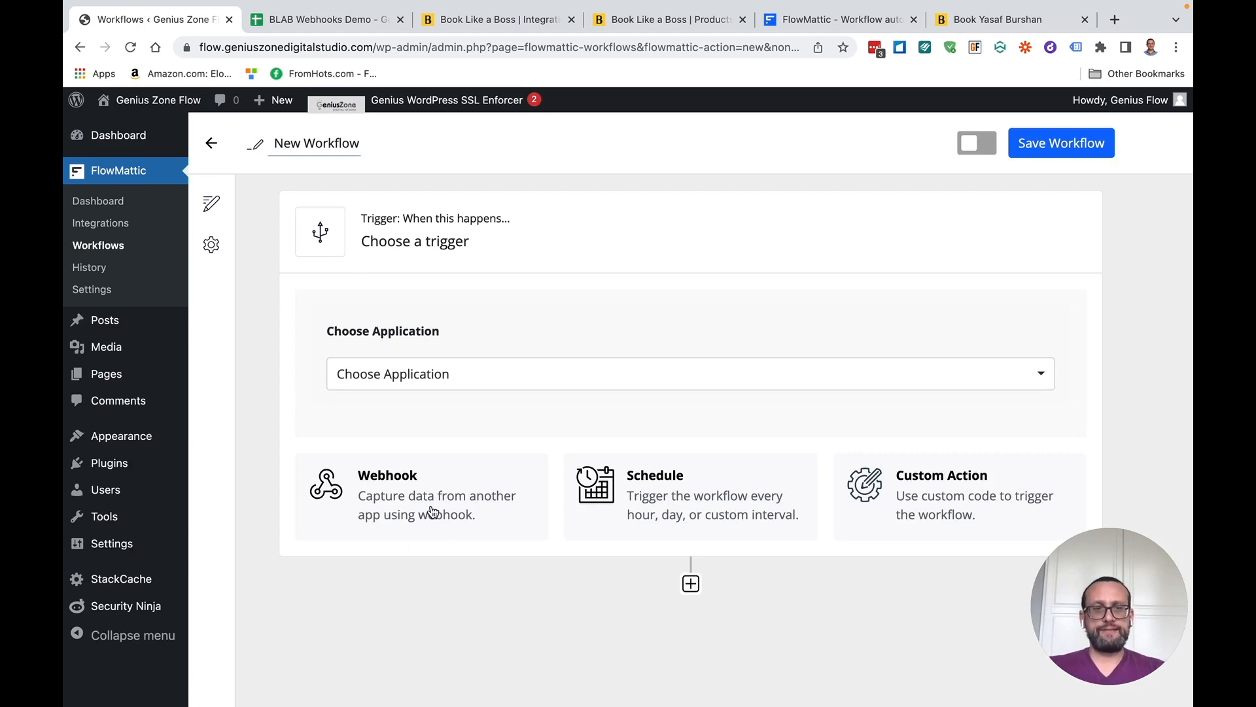
Choose Webhooks by FlowMattic as the trigger and copy its generated webhook capture URL
click(398, 501)
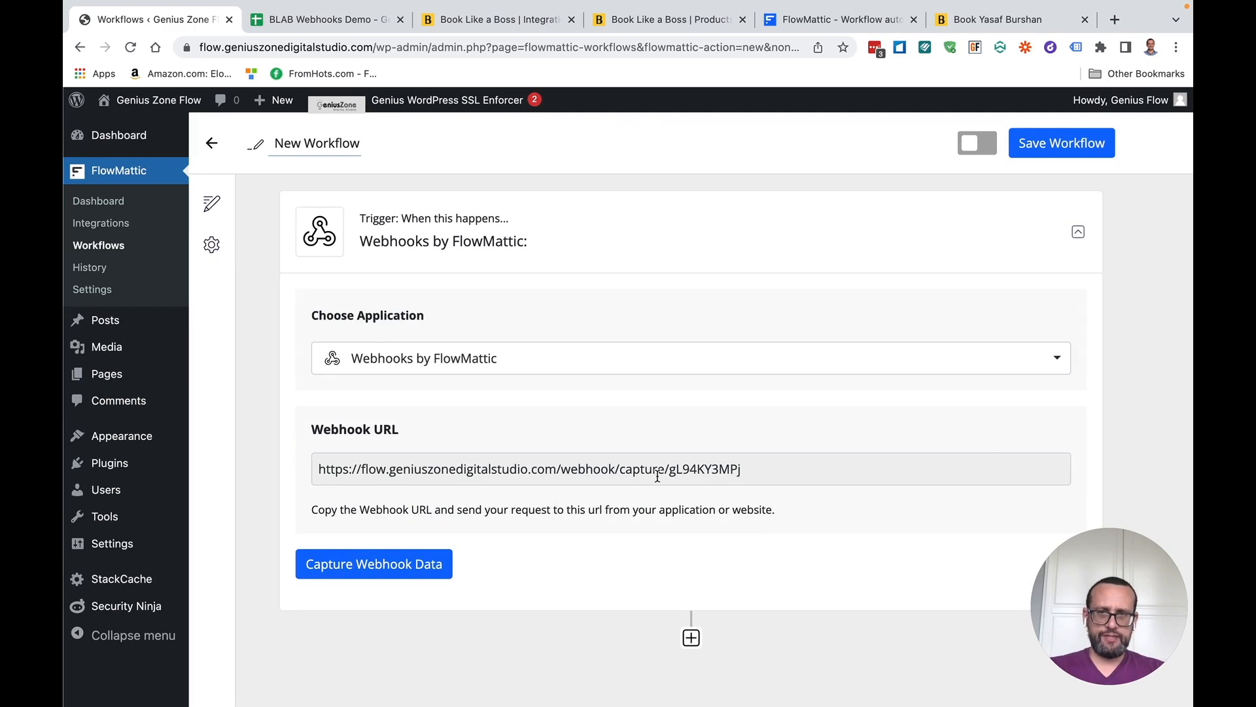
double_click(533, 469)
triple_click(533, 468)
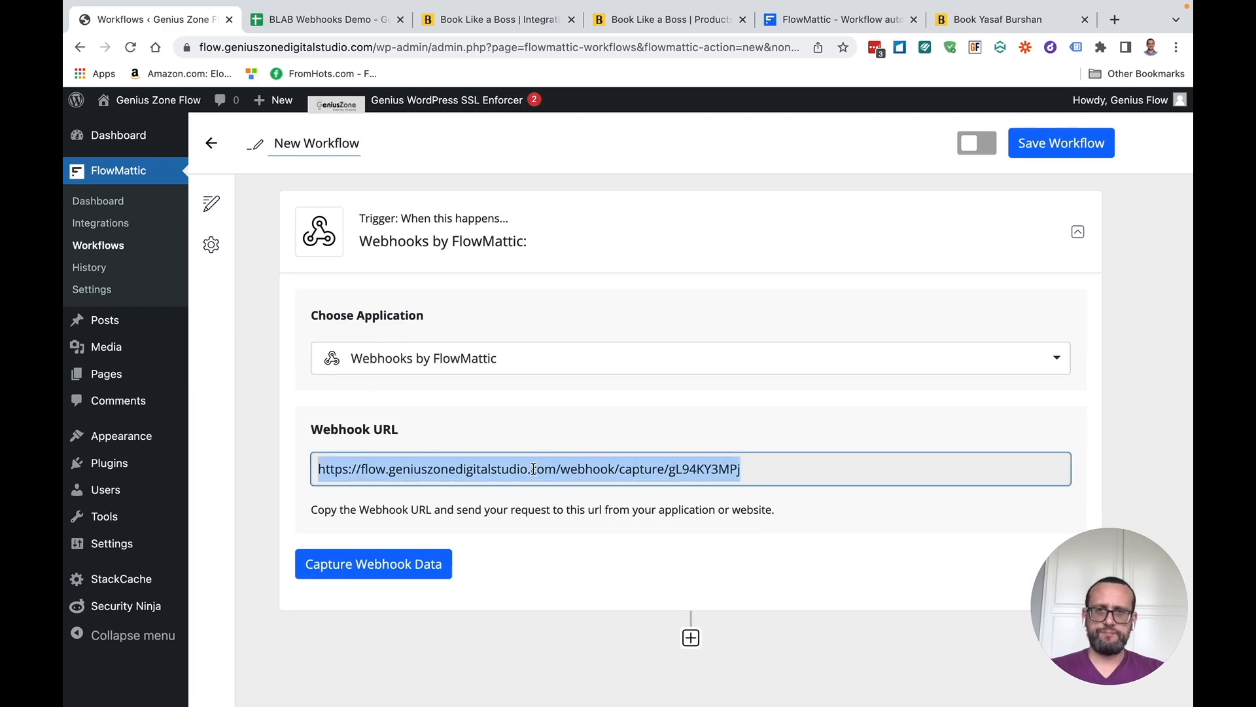
right_click(513, 471)
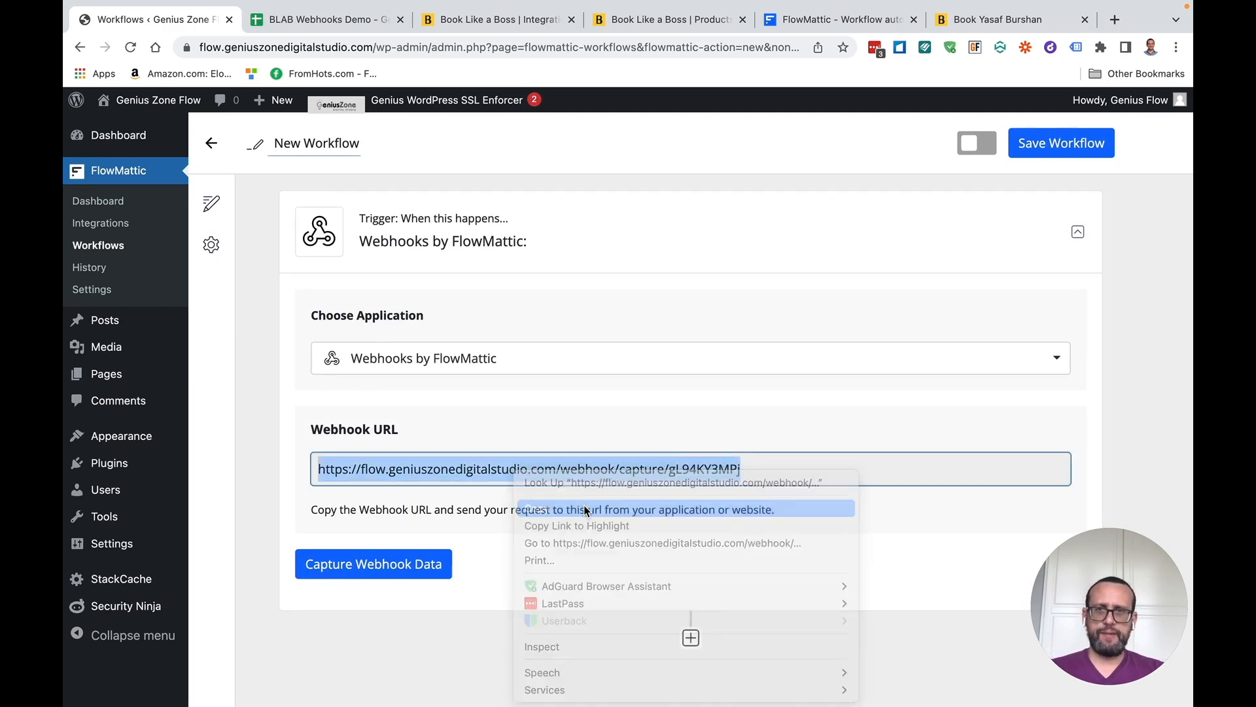
click(584, 509)
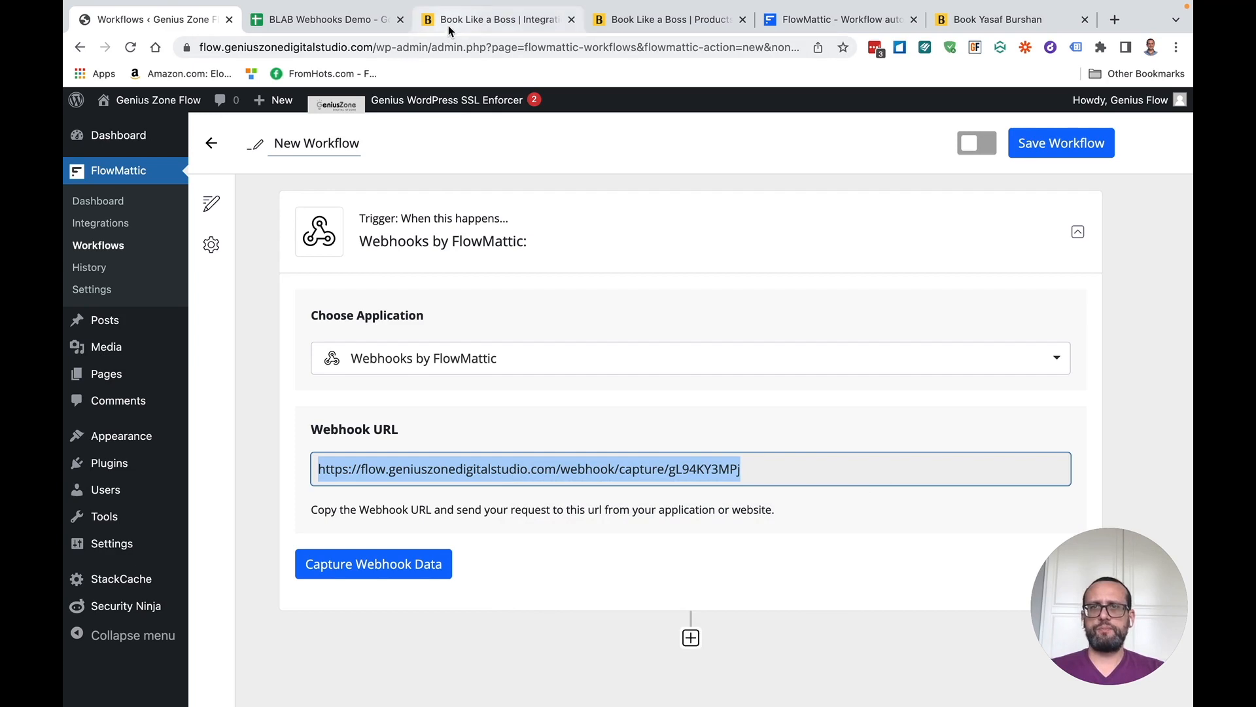
Paste the FlowMattic URL into the third webhook row, firing on Created, Canceled and Rescheduled
click(492, 20)
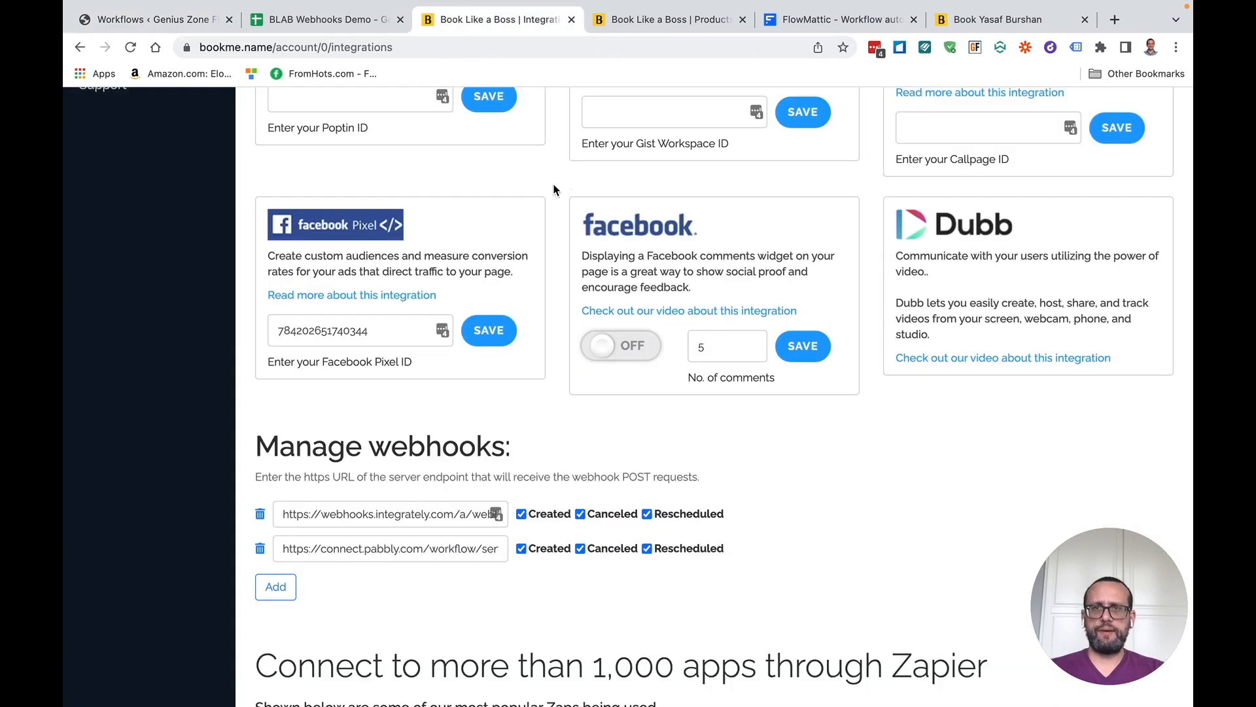
click(276, 587)
right_click(308, 588)
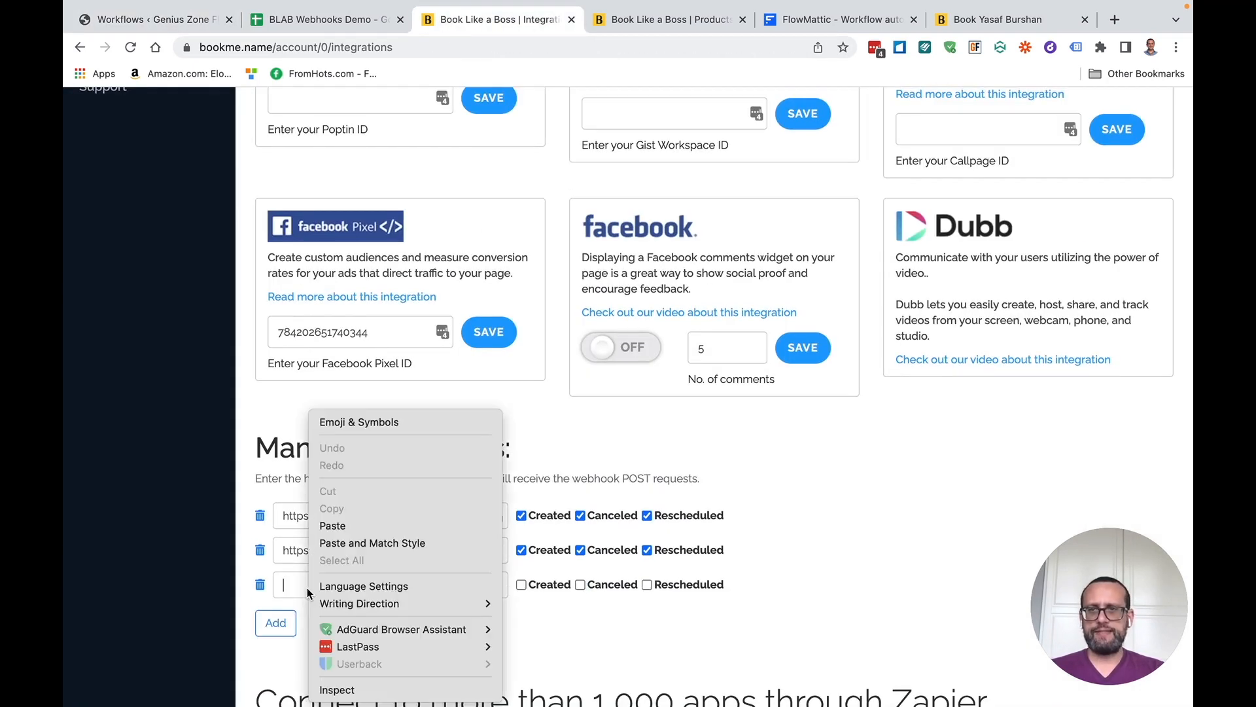
click(330, 523)
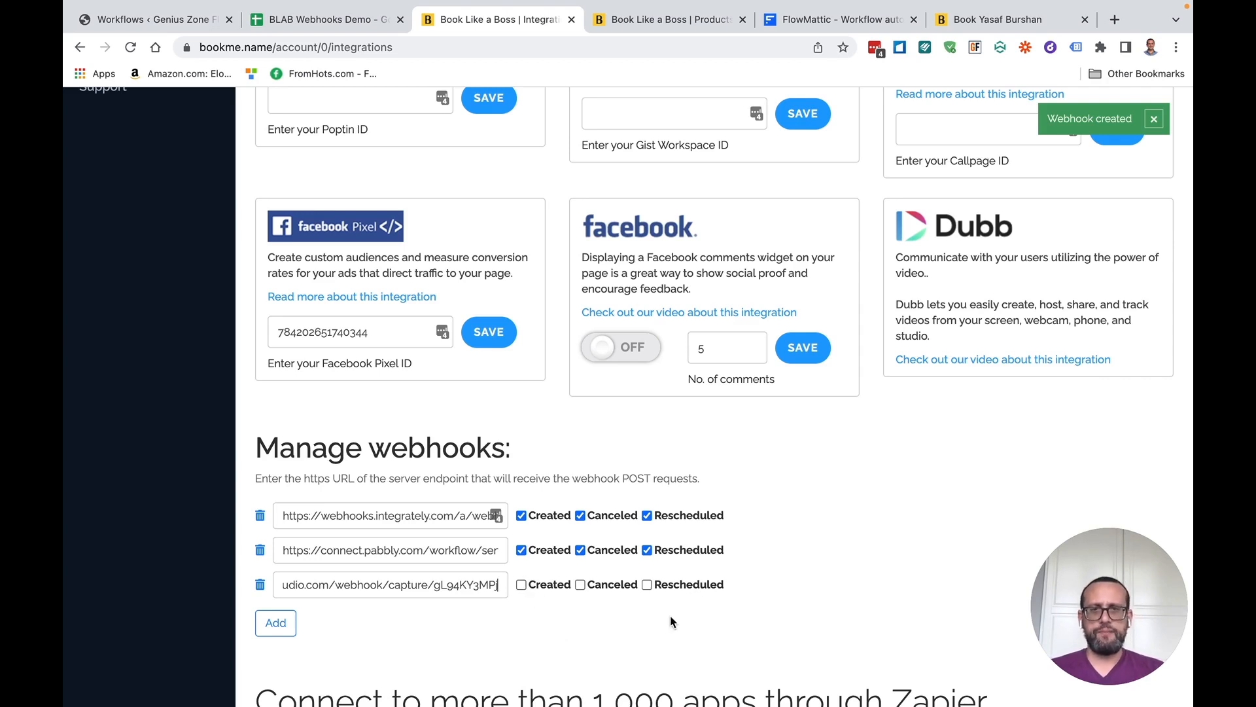
click(522, 585)
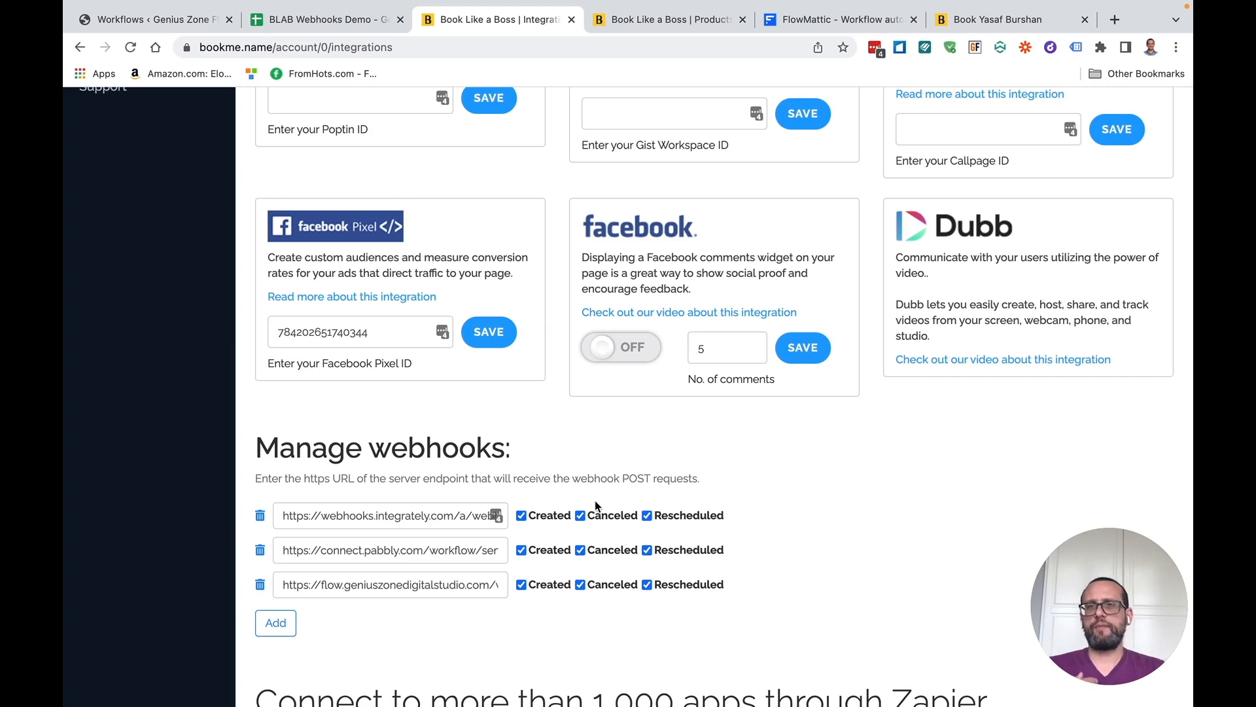
Start FlowMattic's Capture Webhook Data wait, then reload the BLAB Webhooks Service booking page
click(196, 19)
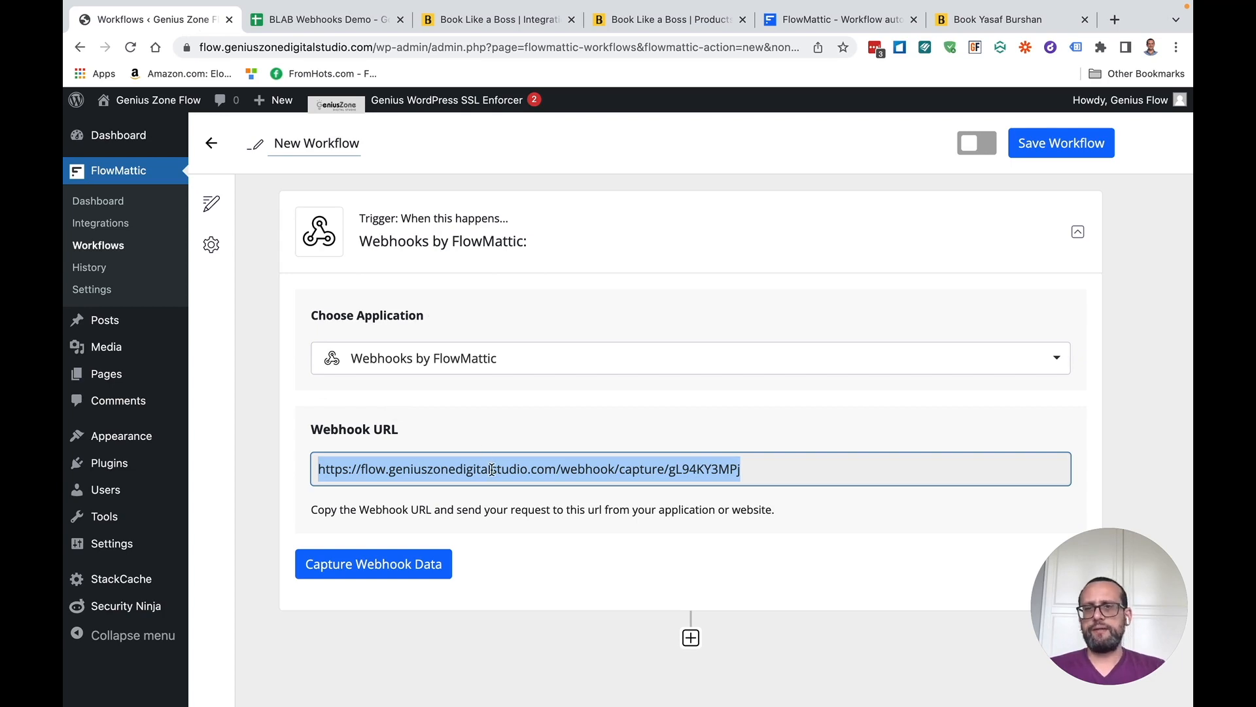
click(359, 566)
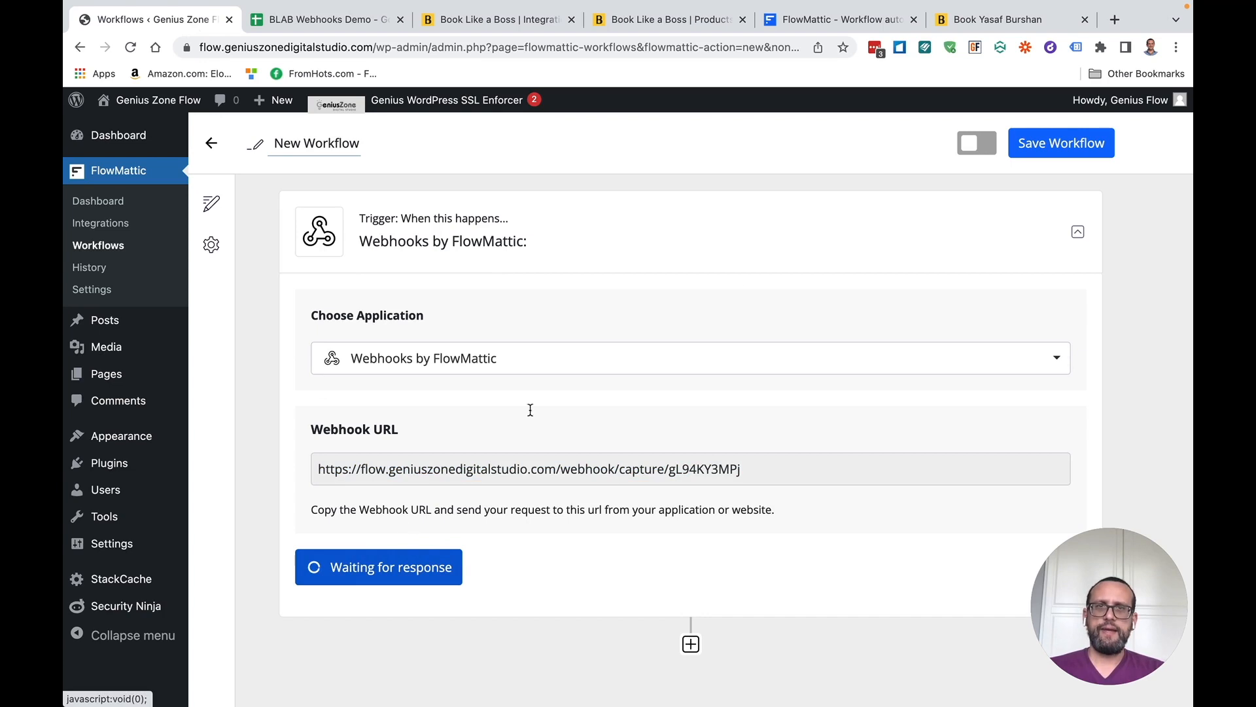
click(976, 22)
click(703, 45)
key(Return)
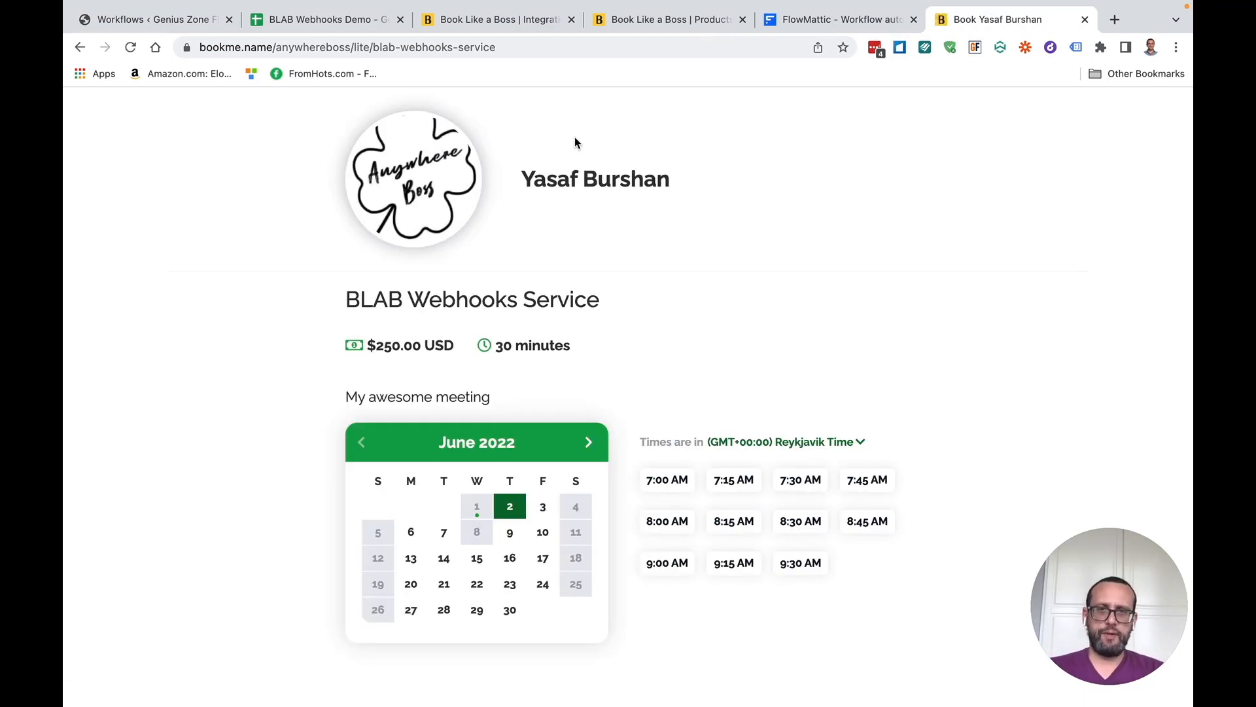
Book the June 2, 7:00 AM slot with the customer's name, e-mail and promo code free0demo
click(672, 485)
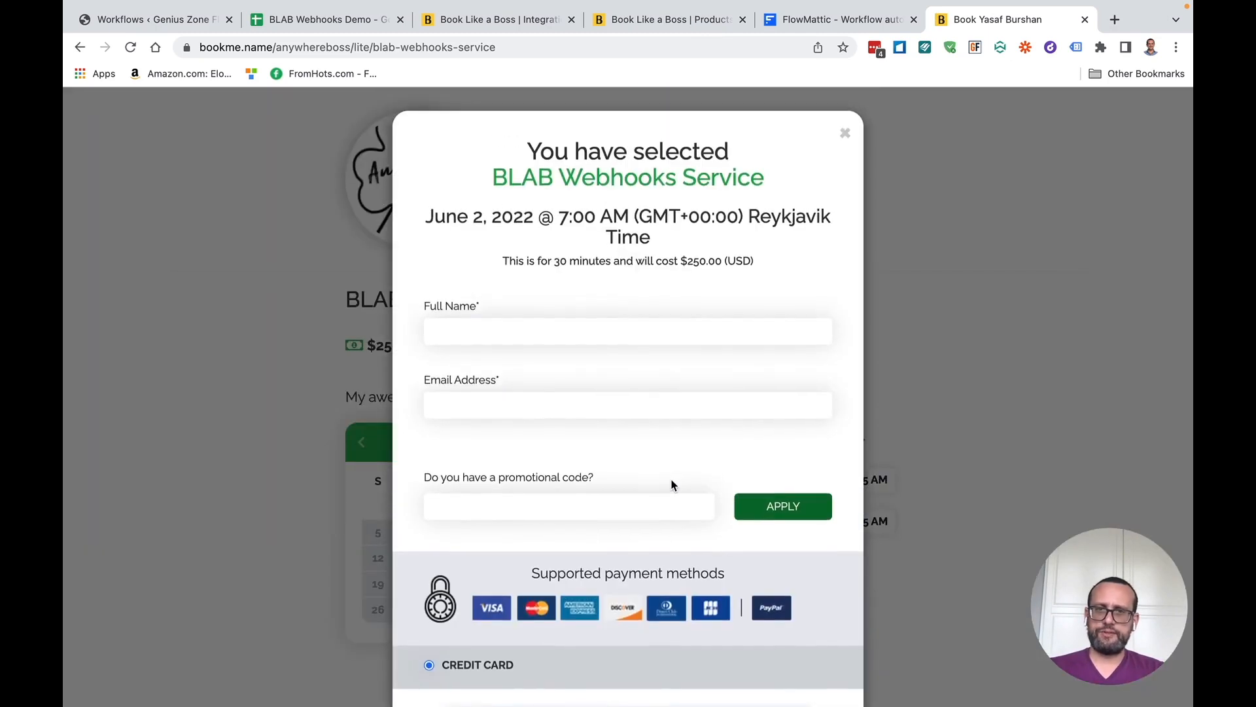
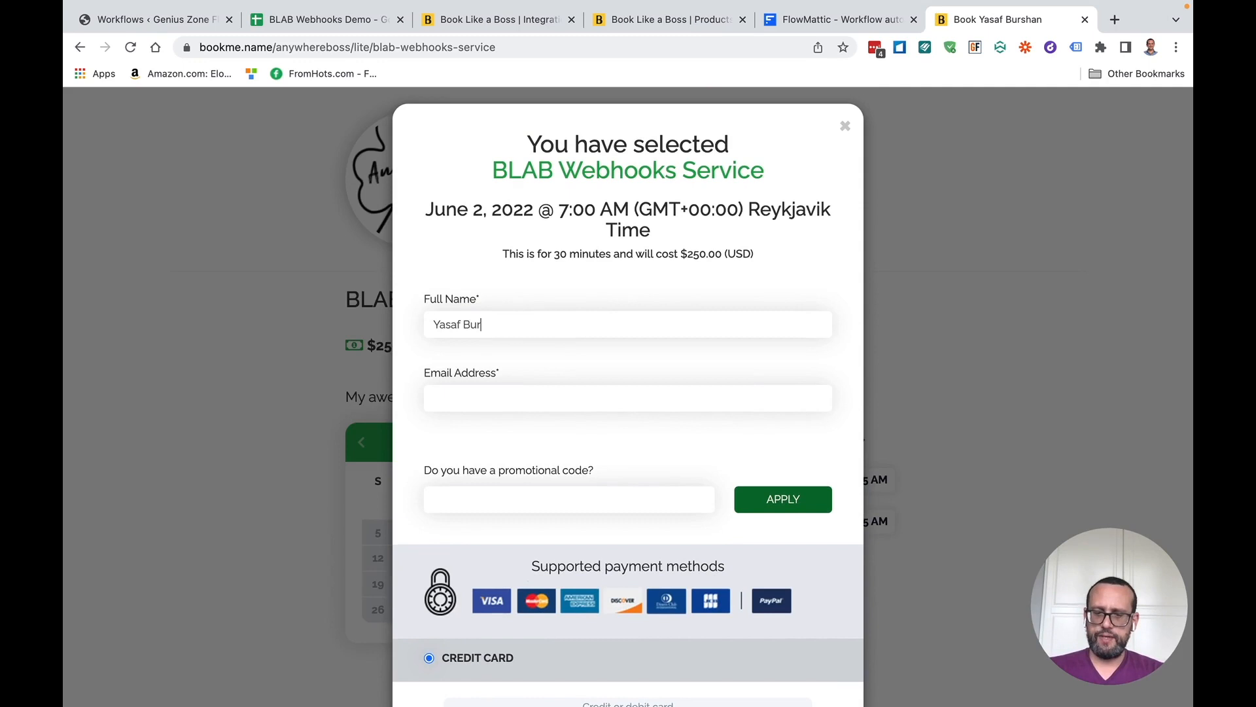
key(Tab)
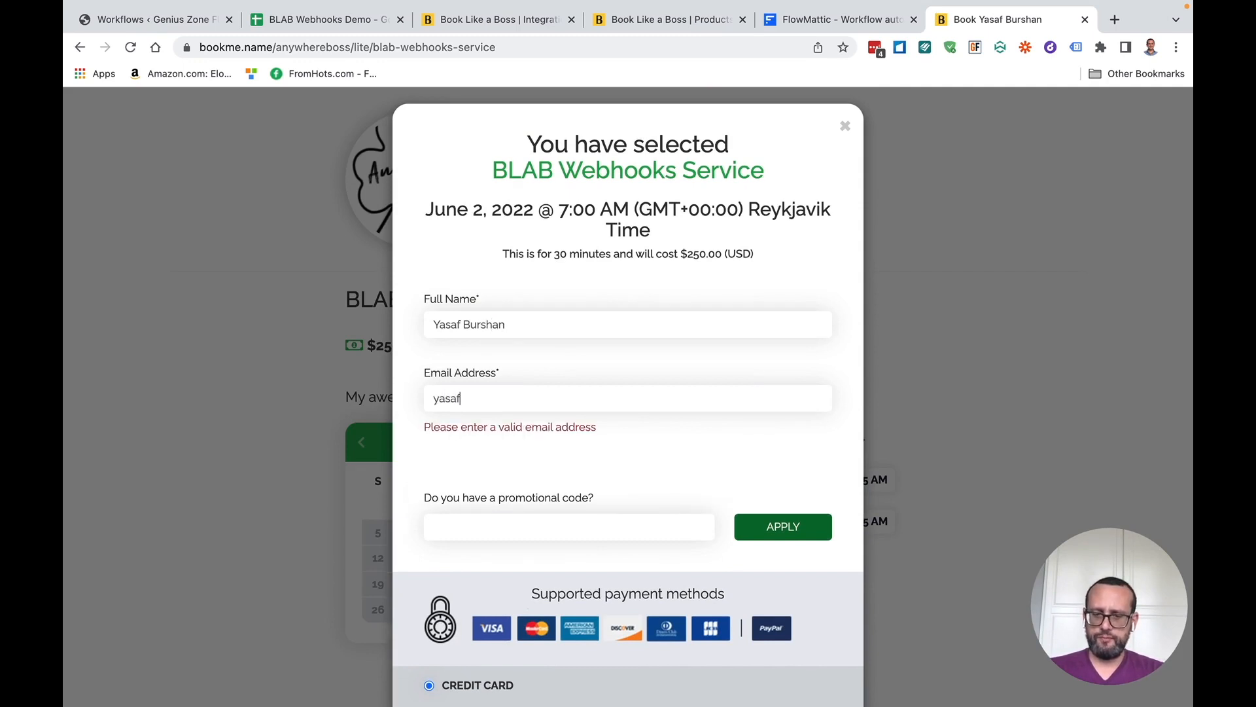
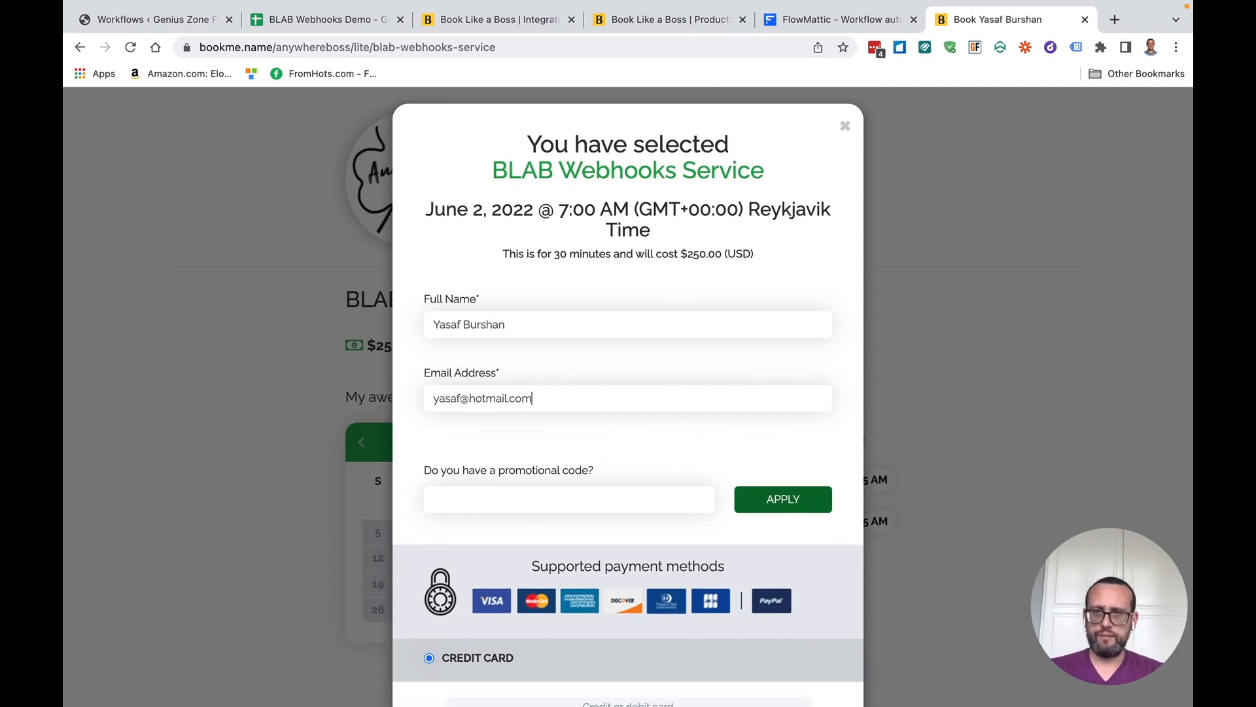
key(Tab)
text(free0demo)
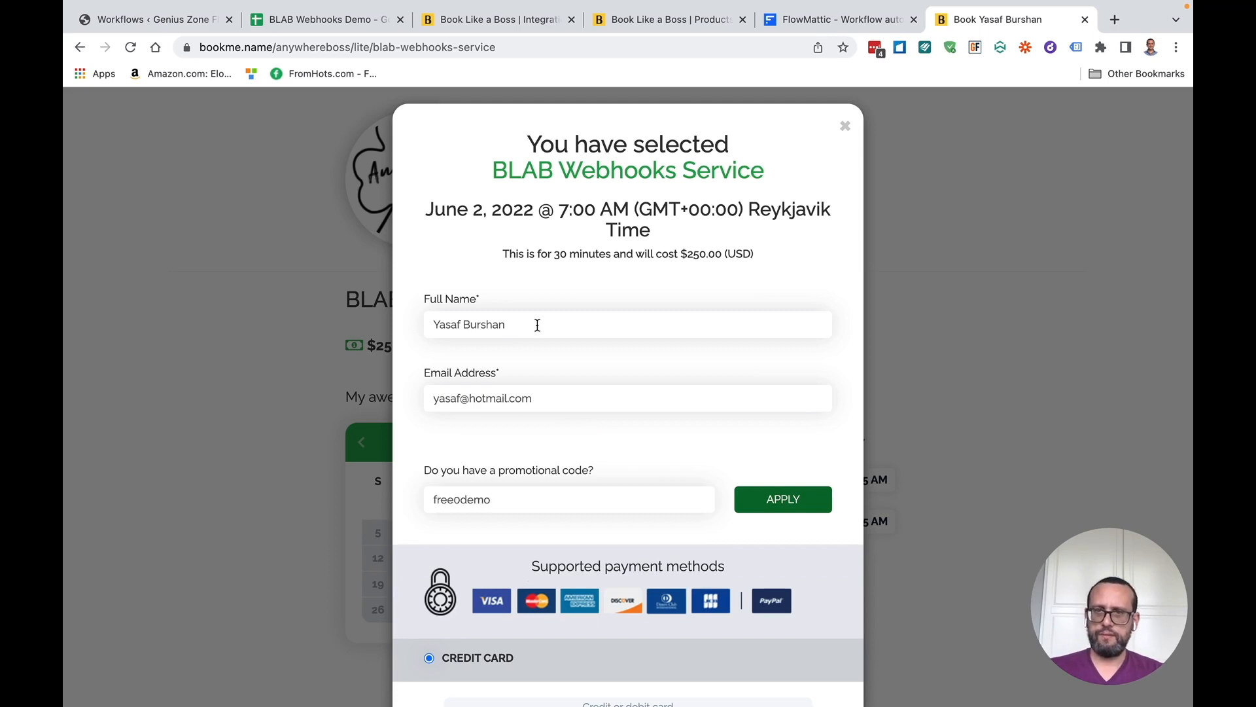
click(799, 508)
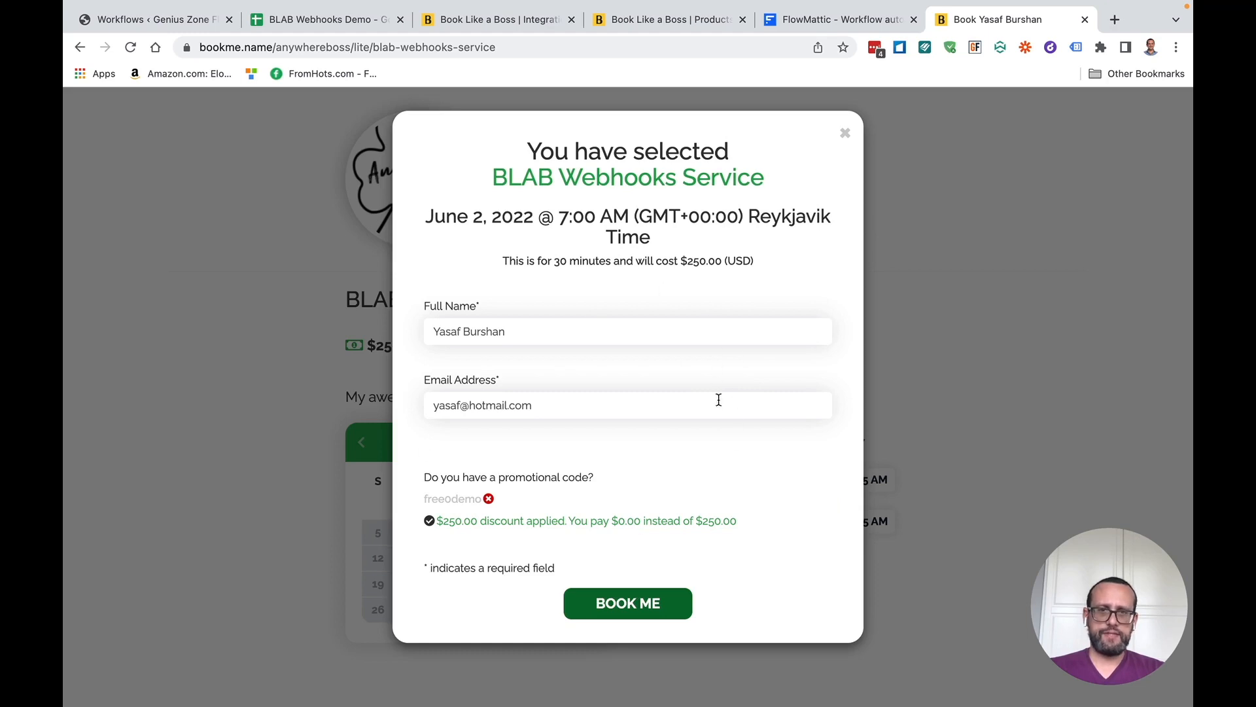
click(643, 611)
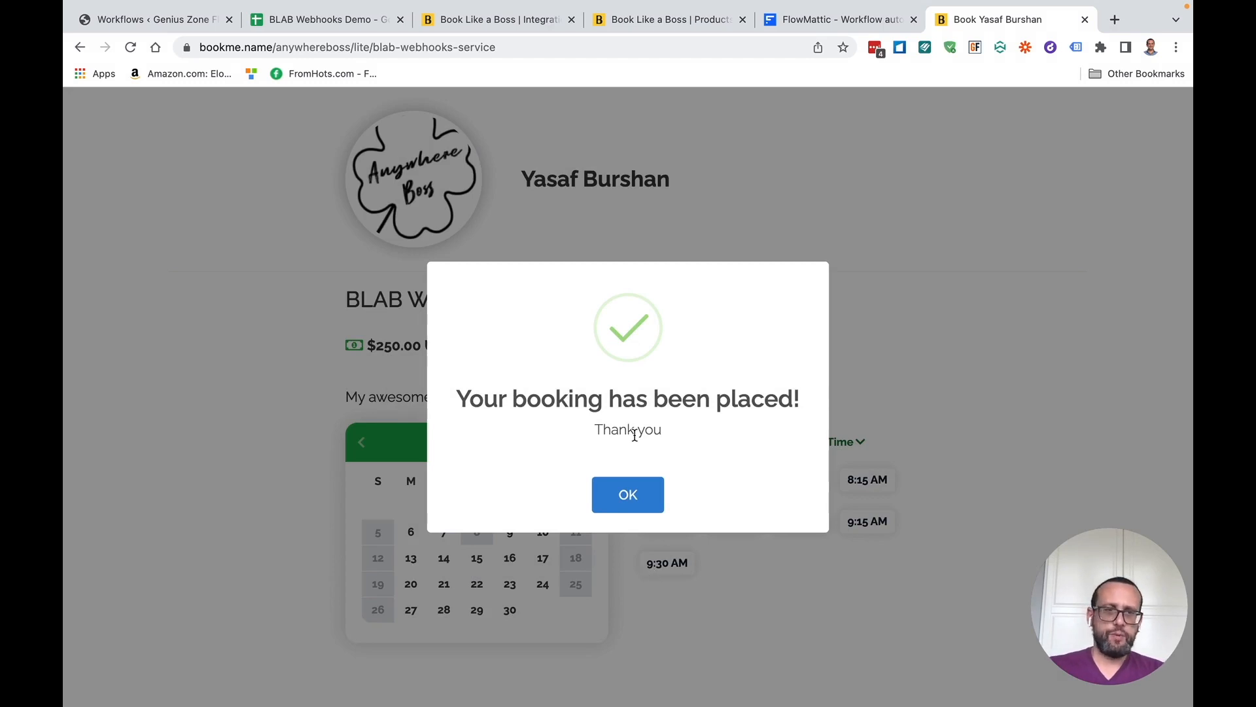
click(190, 32)
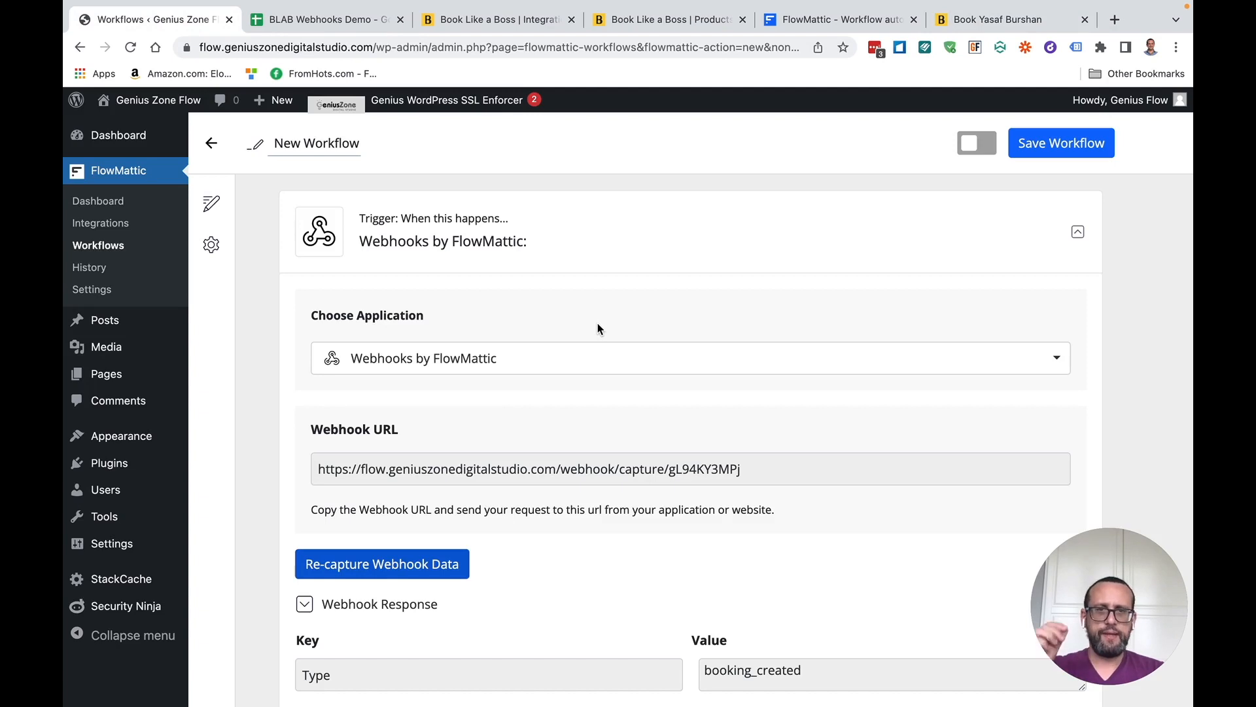
scroll(598, 328, down, 6)
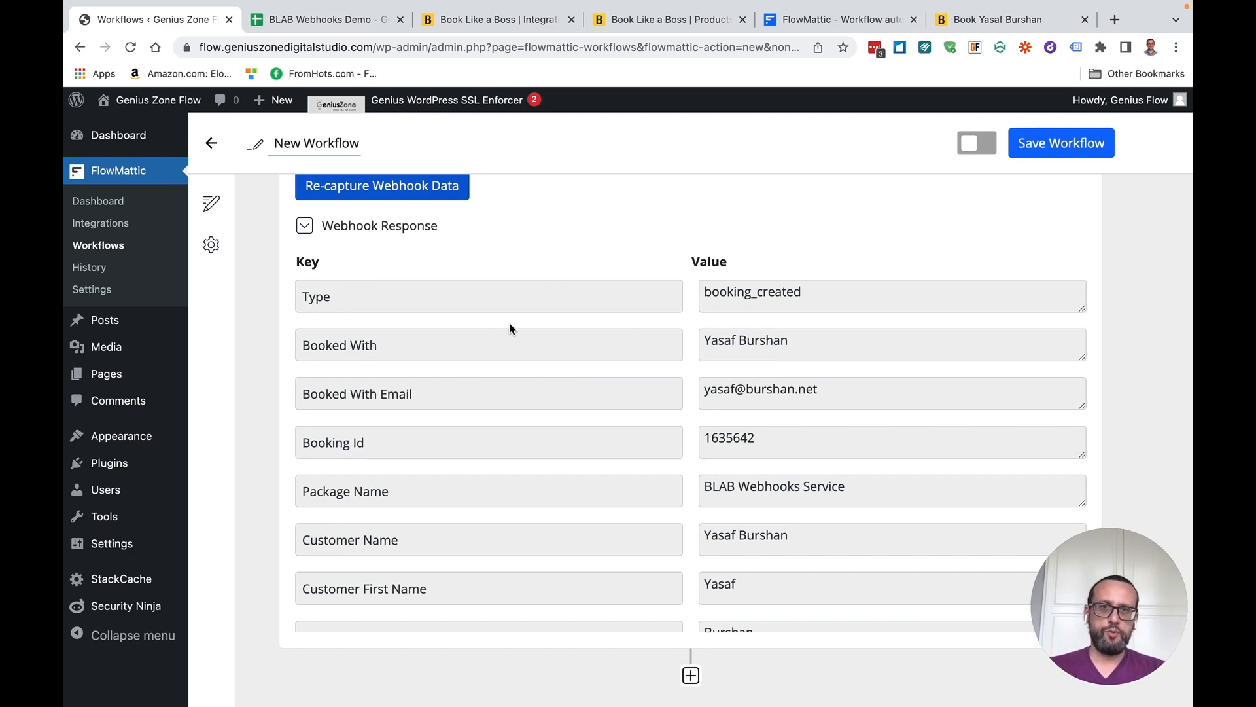
scroll(562, 451, down, 3)
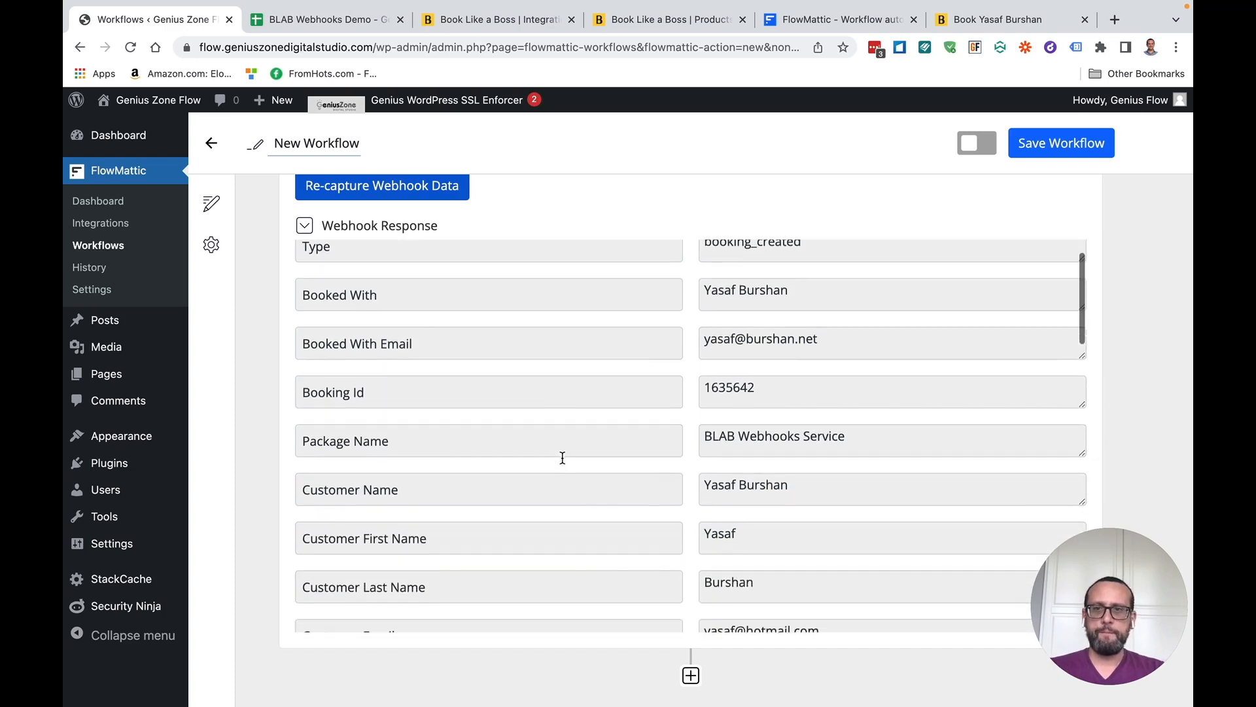
scroll(737, 404, down, 5)
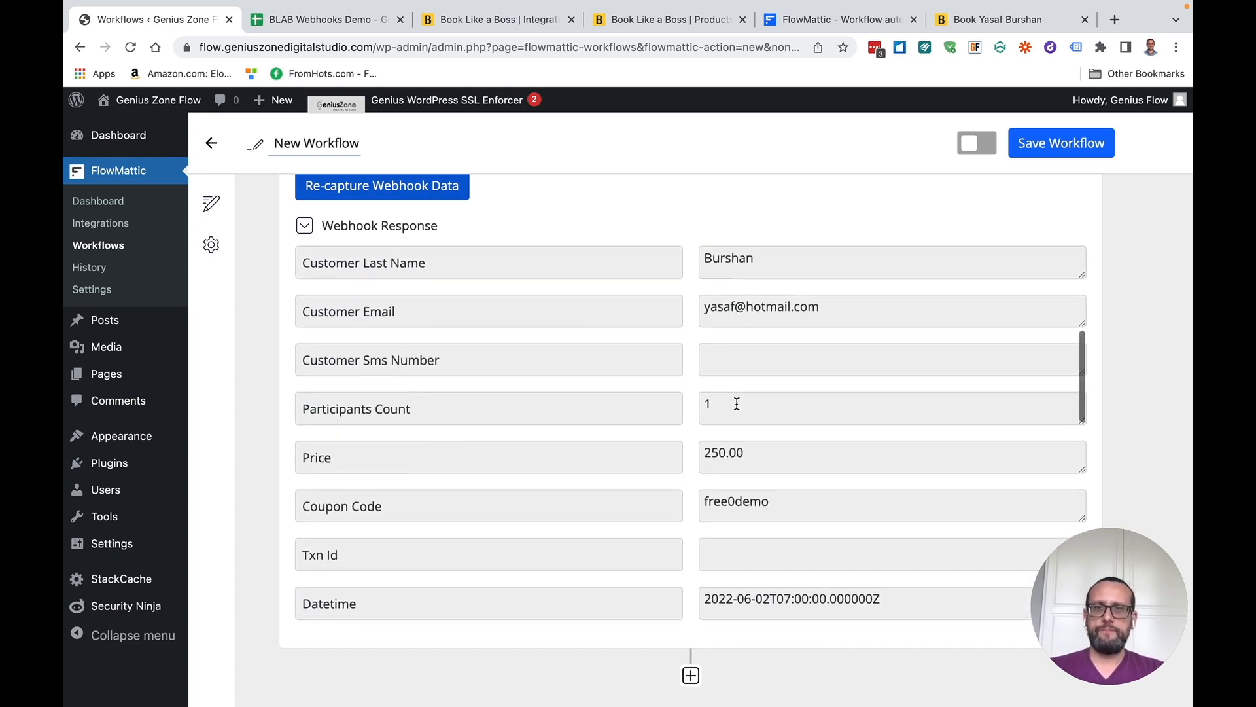
scroll(723, 485, down, 1)
scroll(533, 477, up, 1)
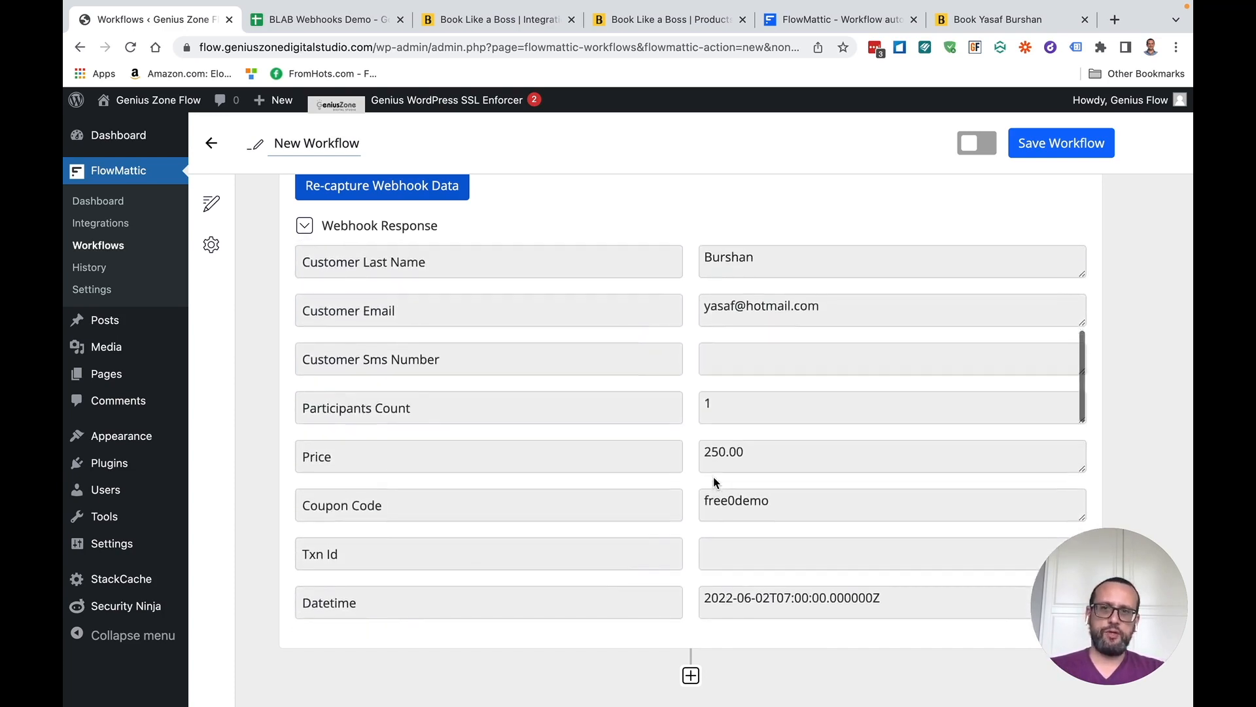
scroll(577, 310, down, 3)
scroll(519, 415, down, 4)
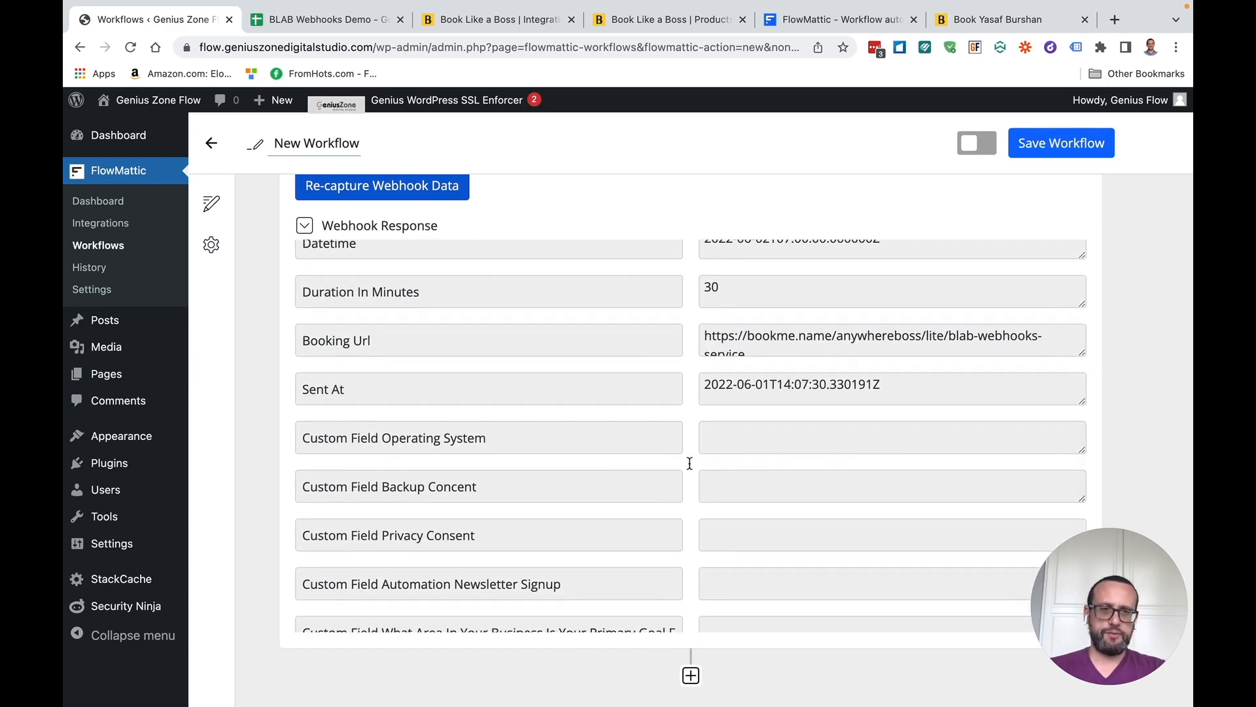
scroll(834, 640, down, 3)
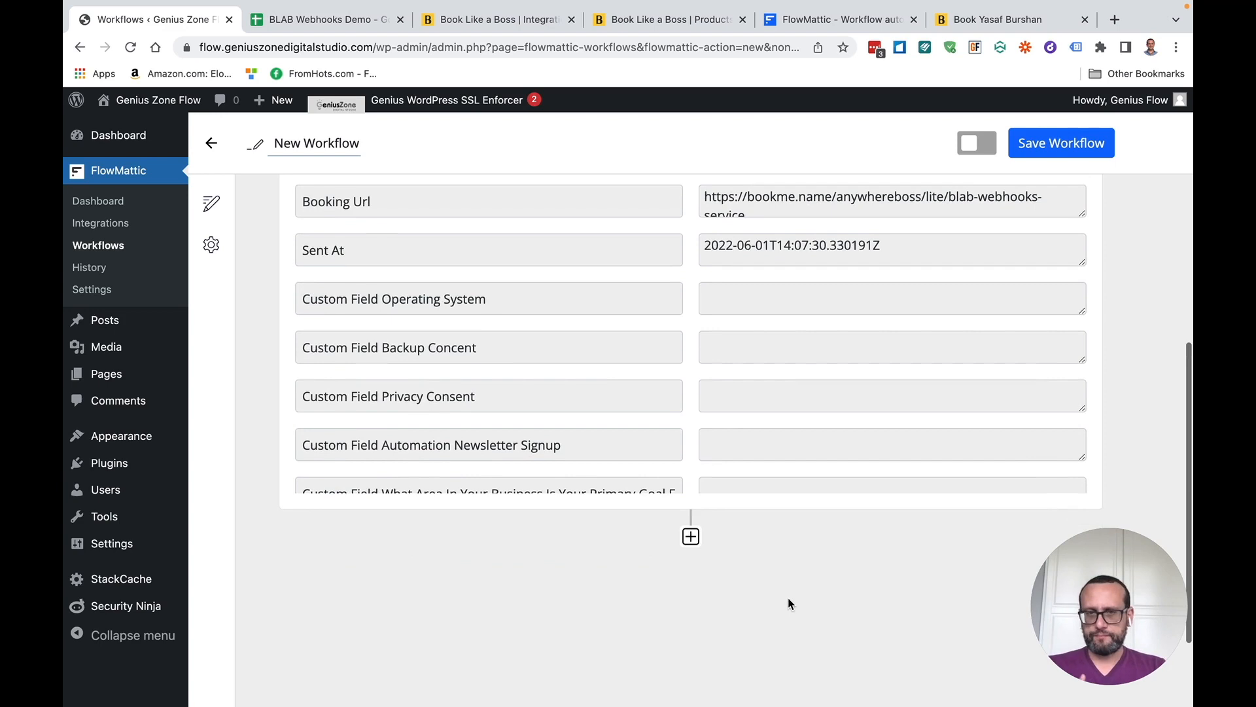
scroll(787, 601, down, 3)
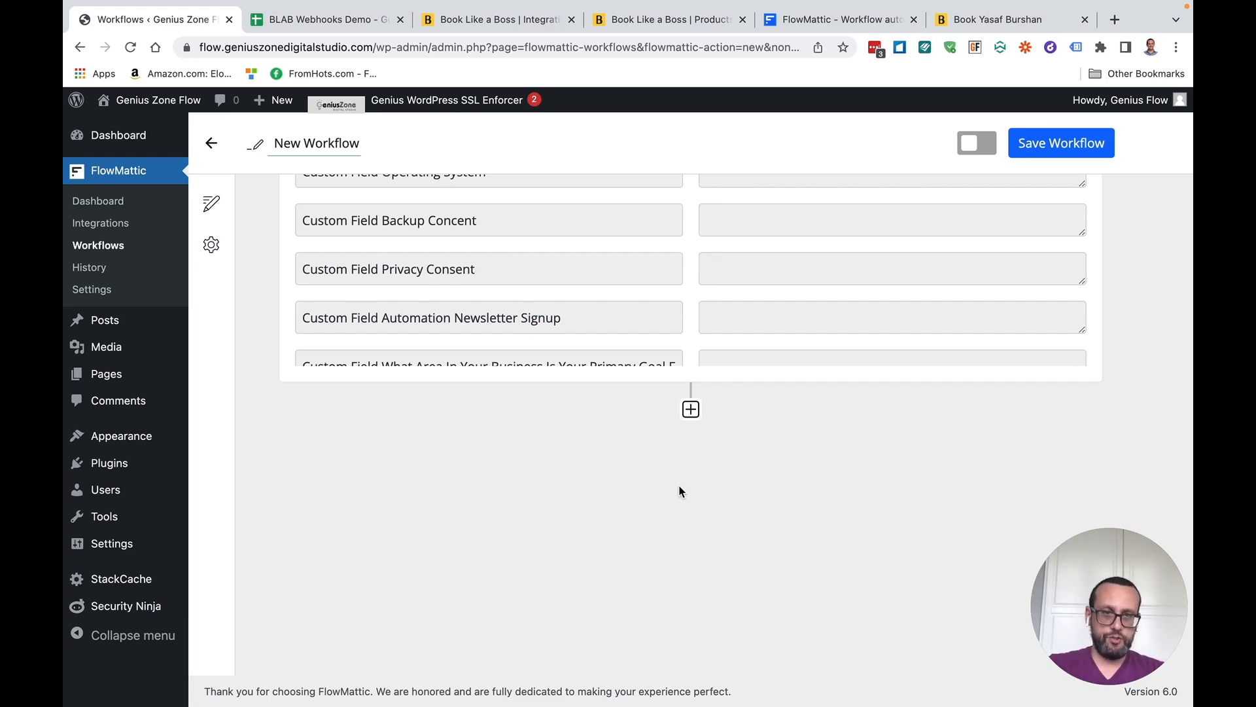
Add a Filter step after the trigger using the continue-only-if action event
click(691, 409)
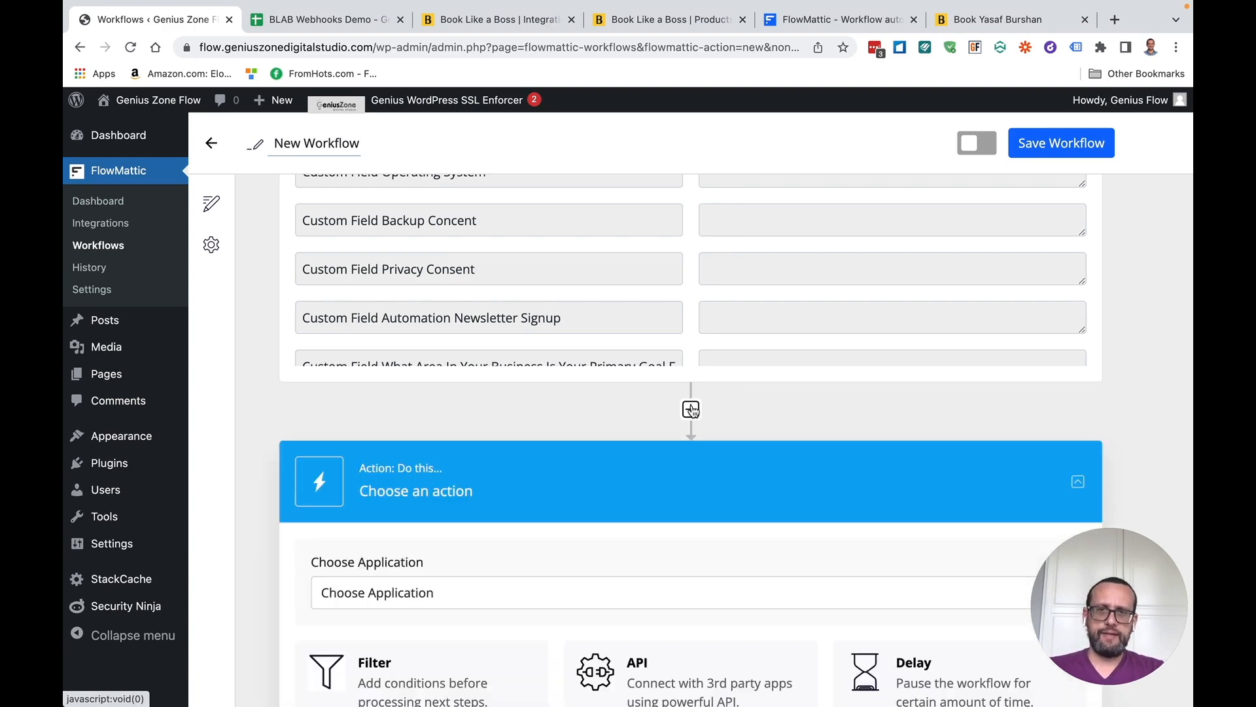
scroll(611, 471, down, 2)
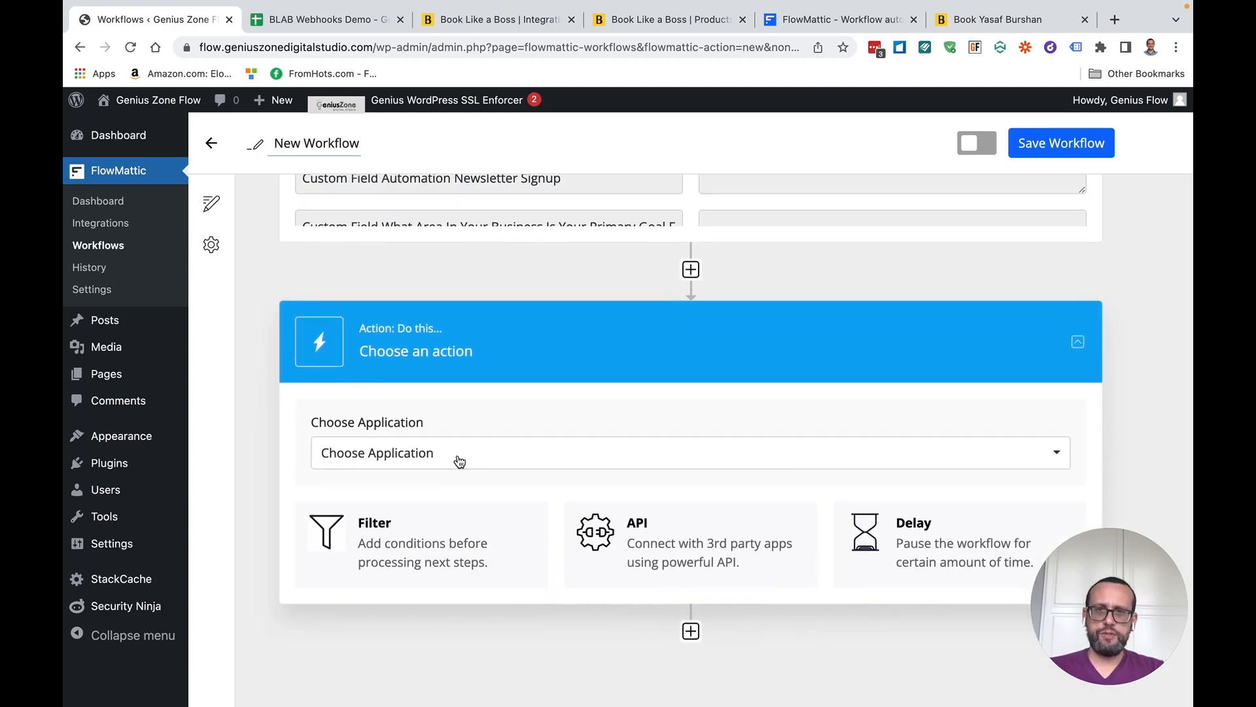
click(387, 534)
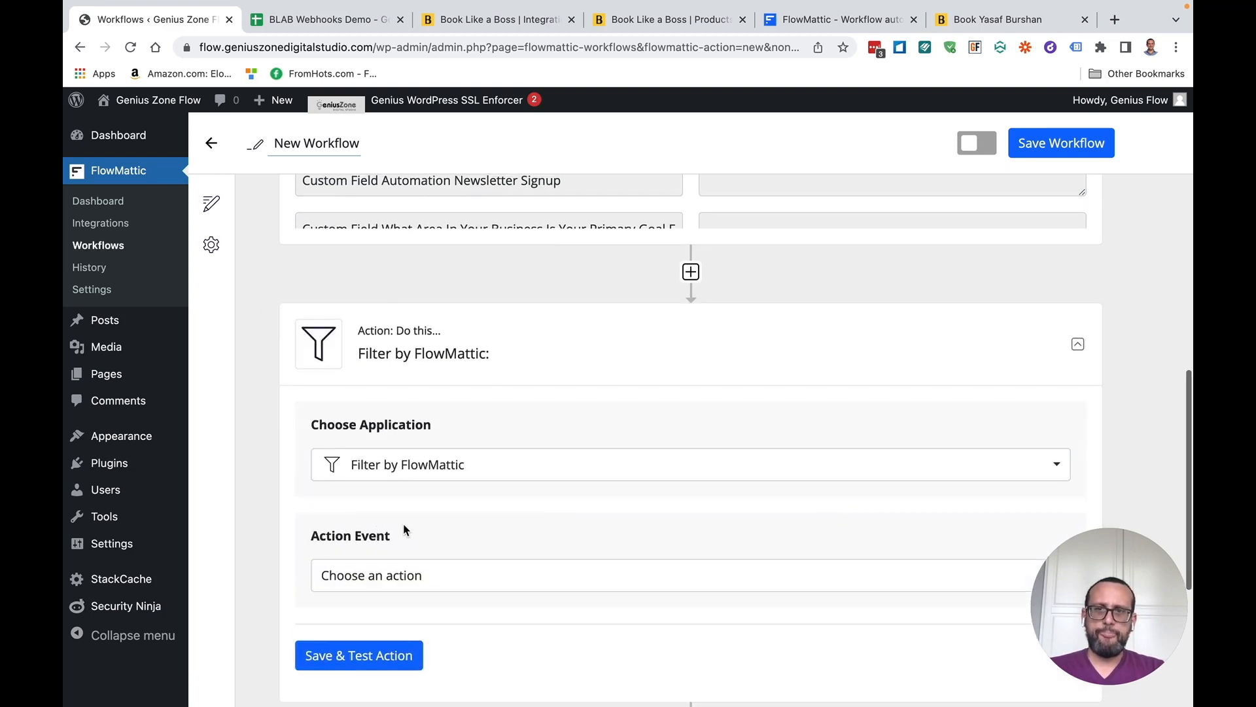
scroll(406, 529, down, 2)
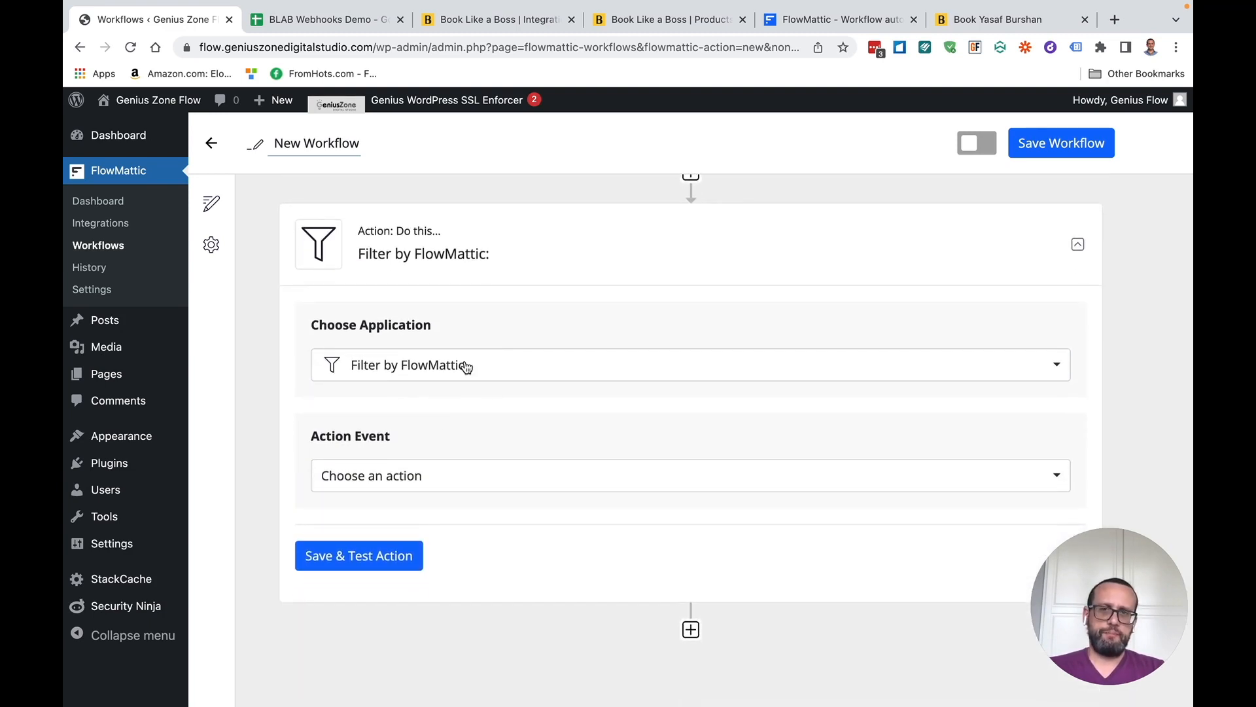
click(424, 486)
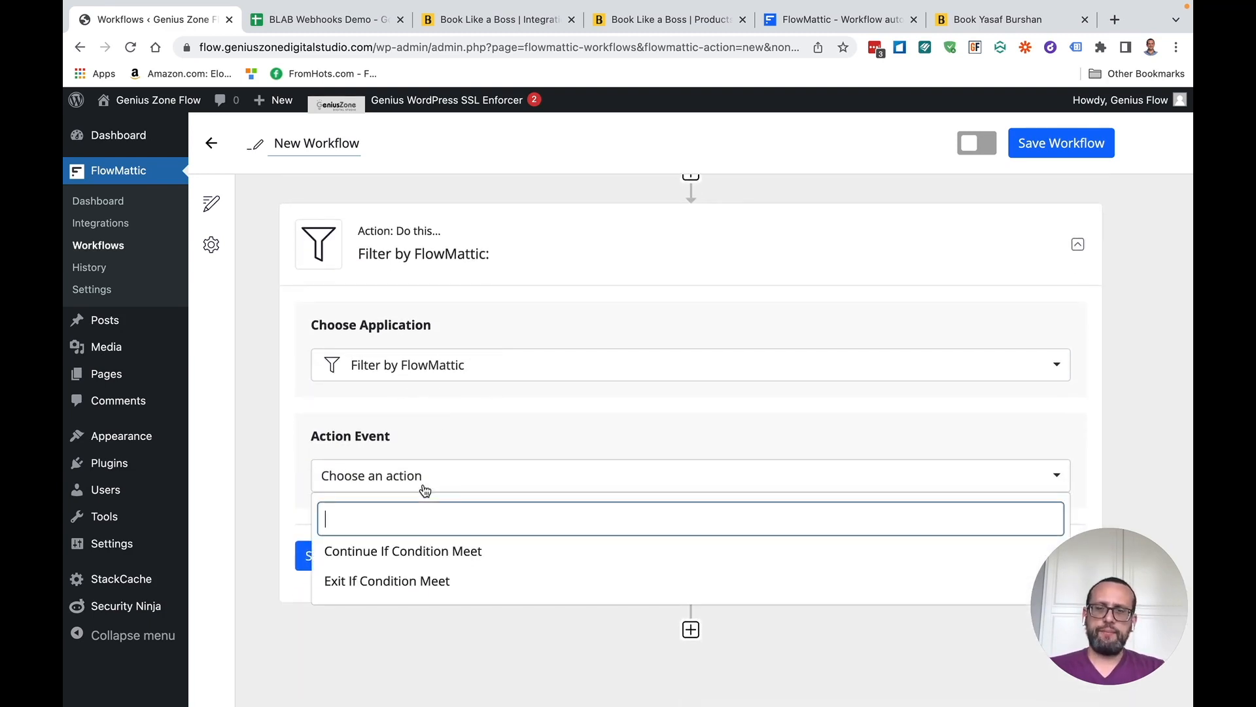
click(458, 551)
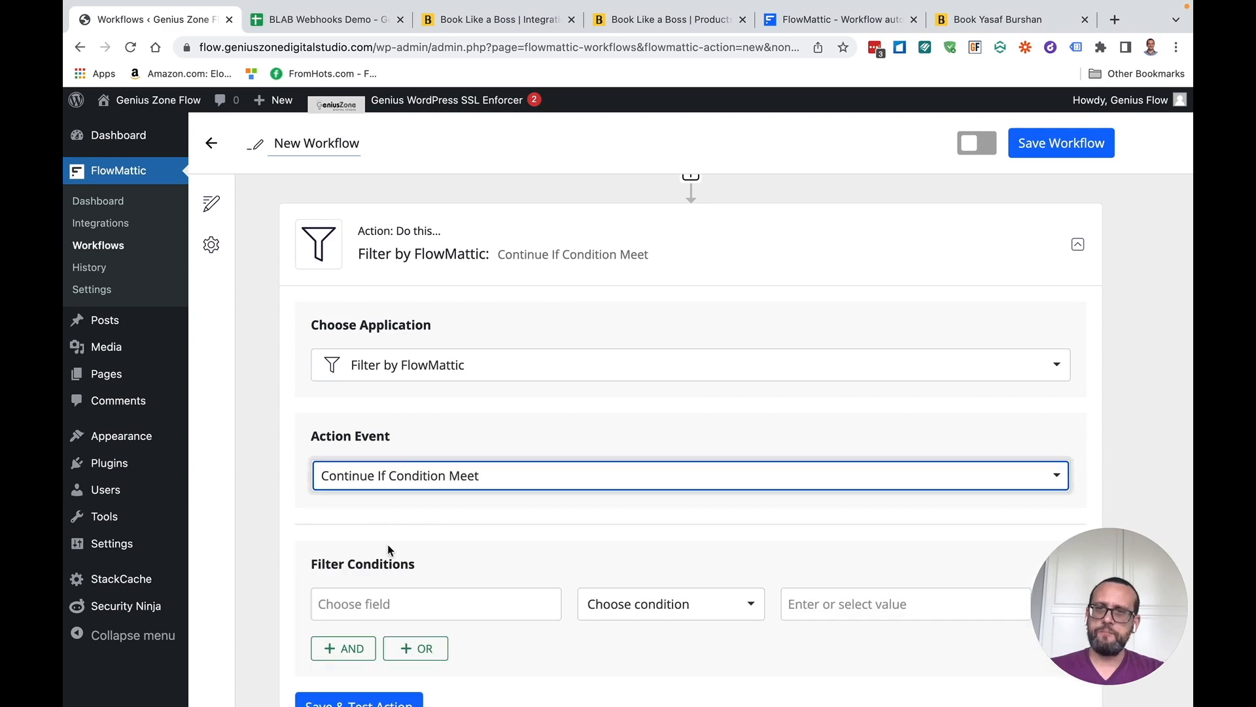
Set the filter field to {webhook1.type} with the Contains (Text) condition
scroll(419, 523, down, 2)
scroll(419, 517, down, 1)
click(426, 469)
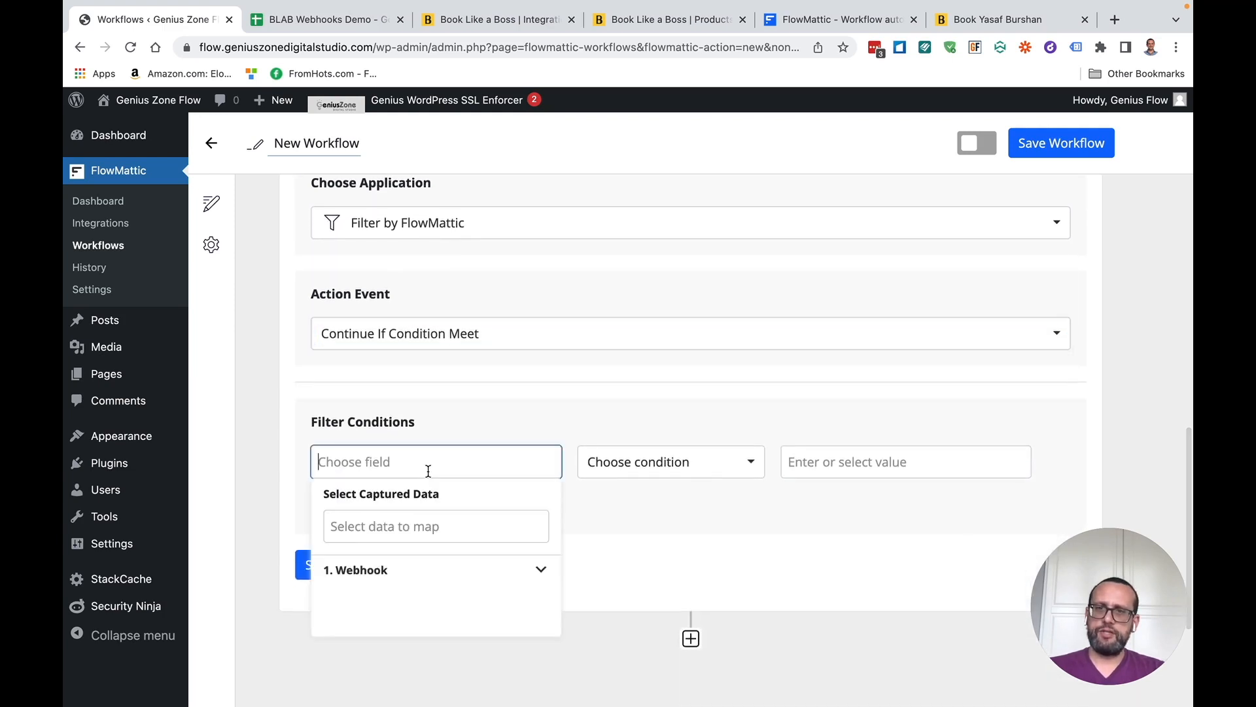
click(369, 579)
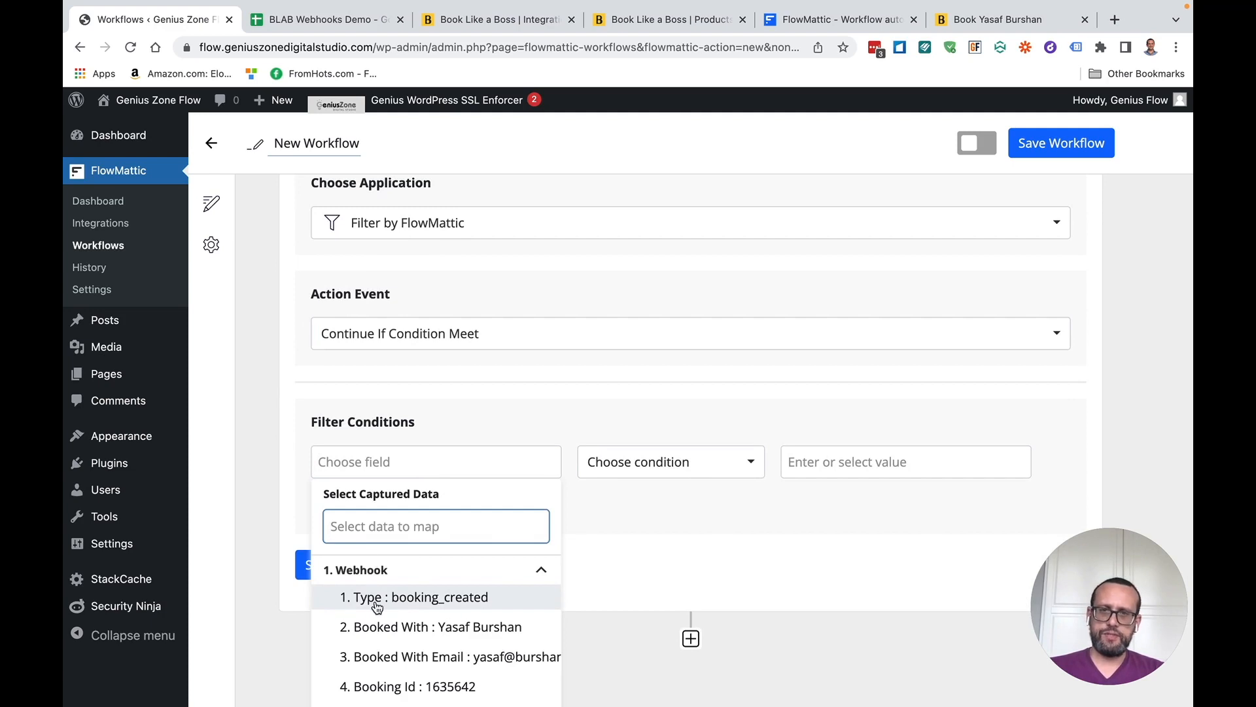
click(376, 607)
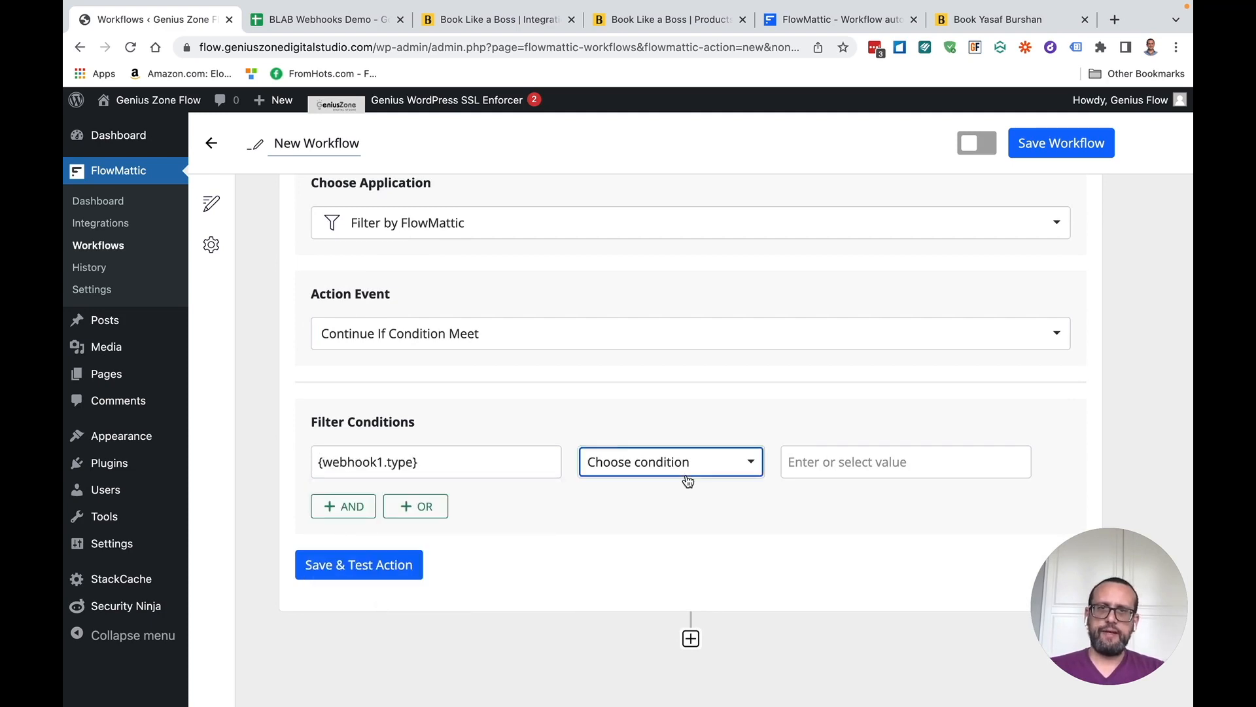
click(685, 477)
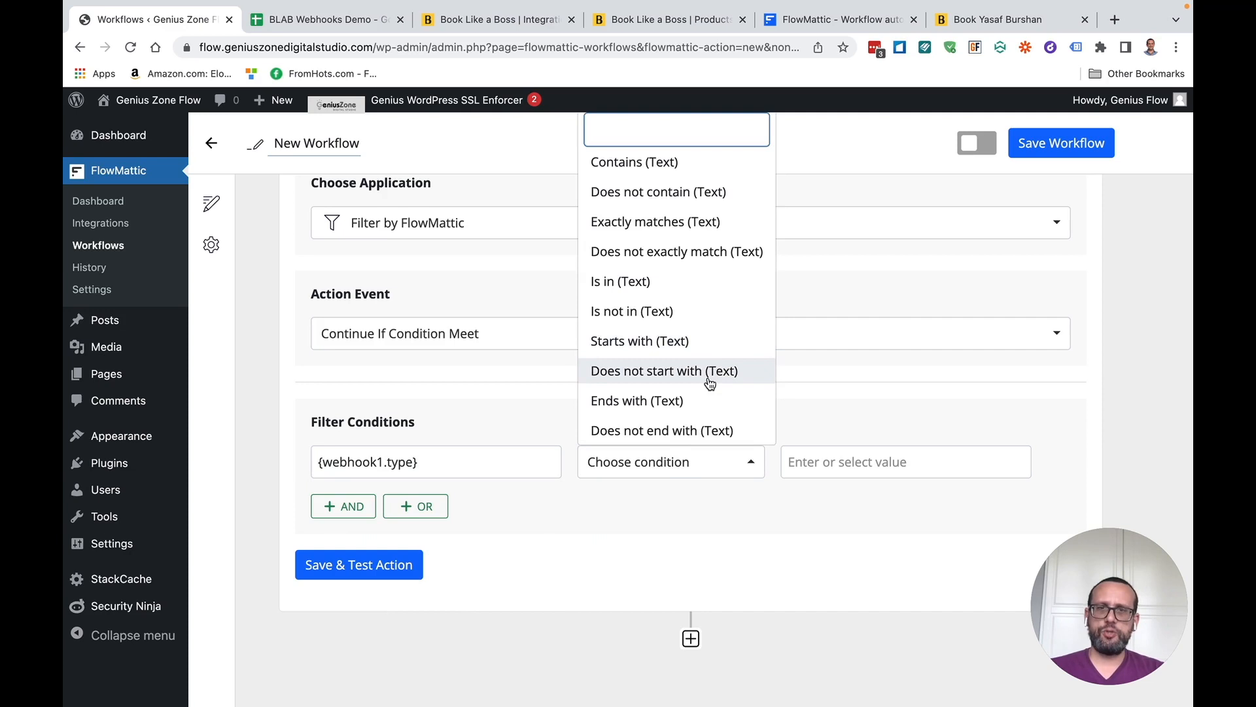
scroll(710, 384, down, 4)
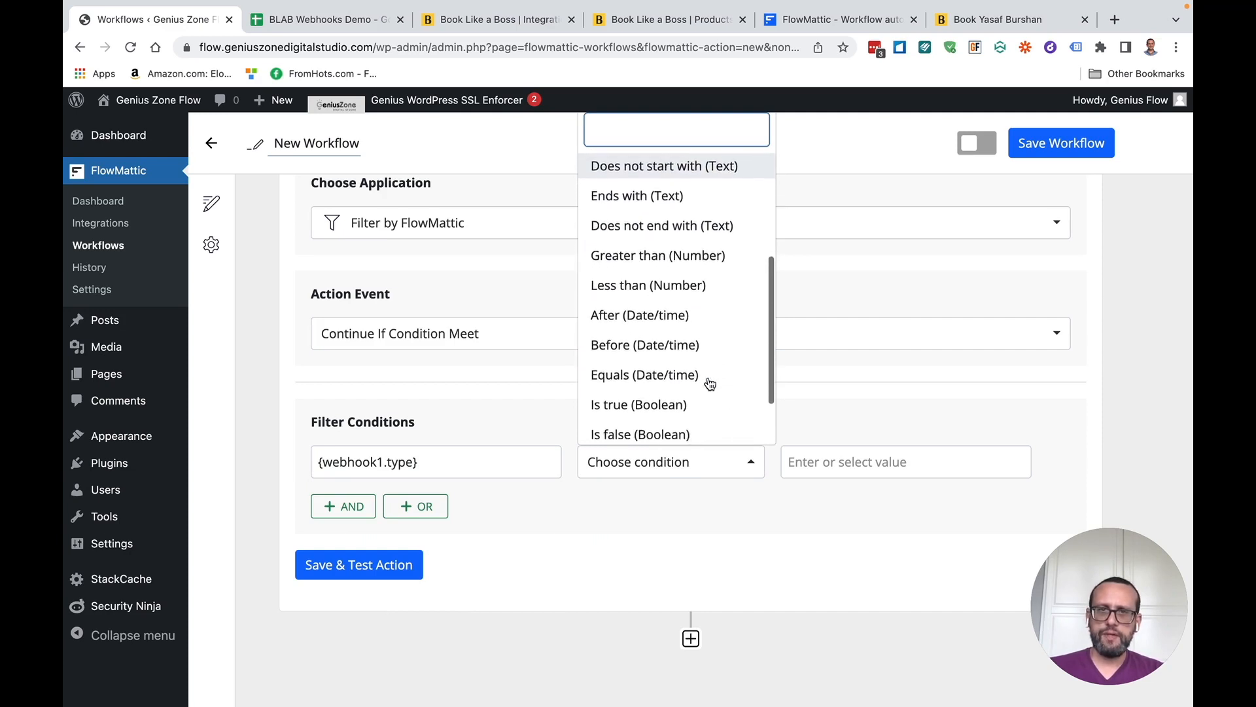
scroll(693, 385, up, 5)
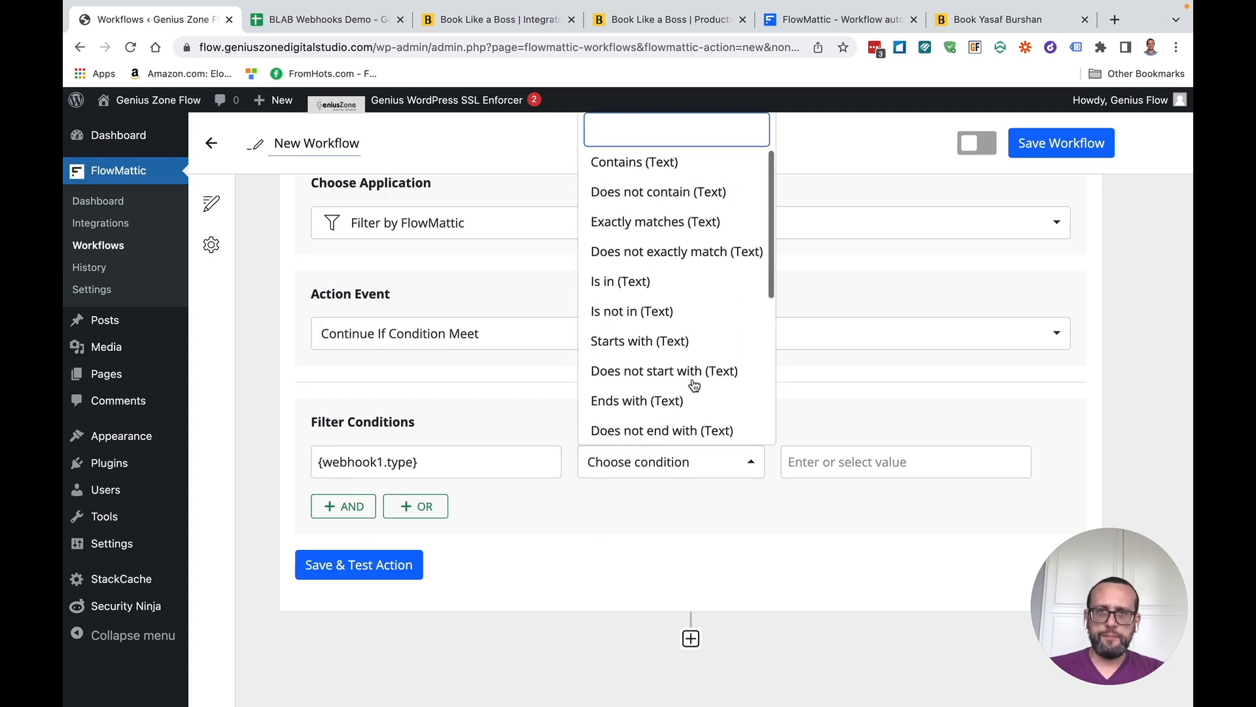
click(657, 165)
click(646, 479)
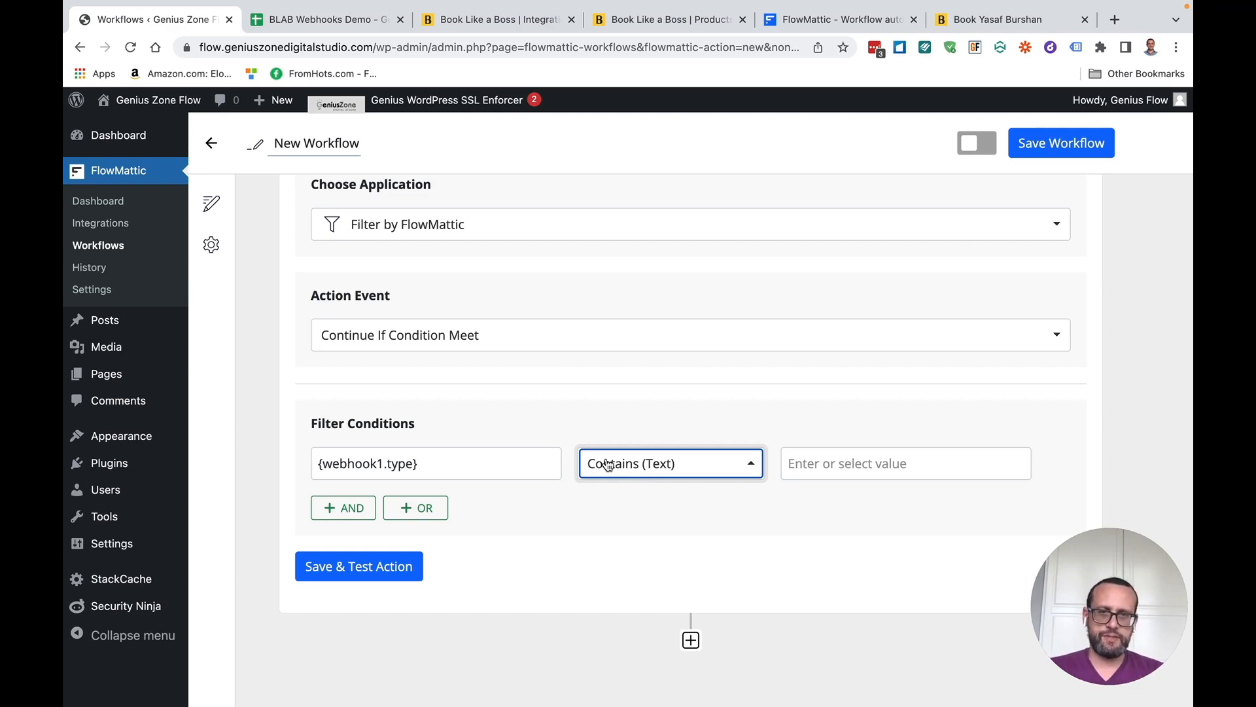
Enter booking_created as the comparison value, then save and test the filter step
click(824, 470)
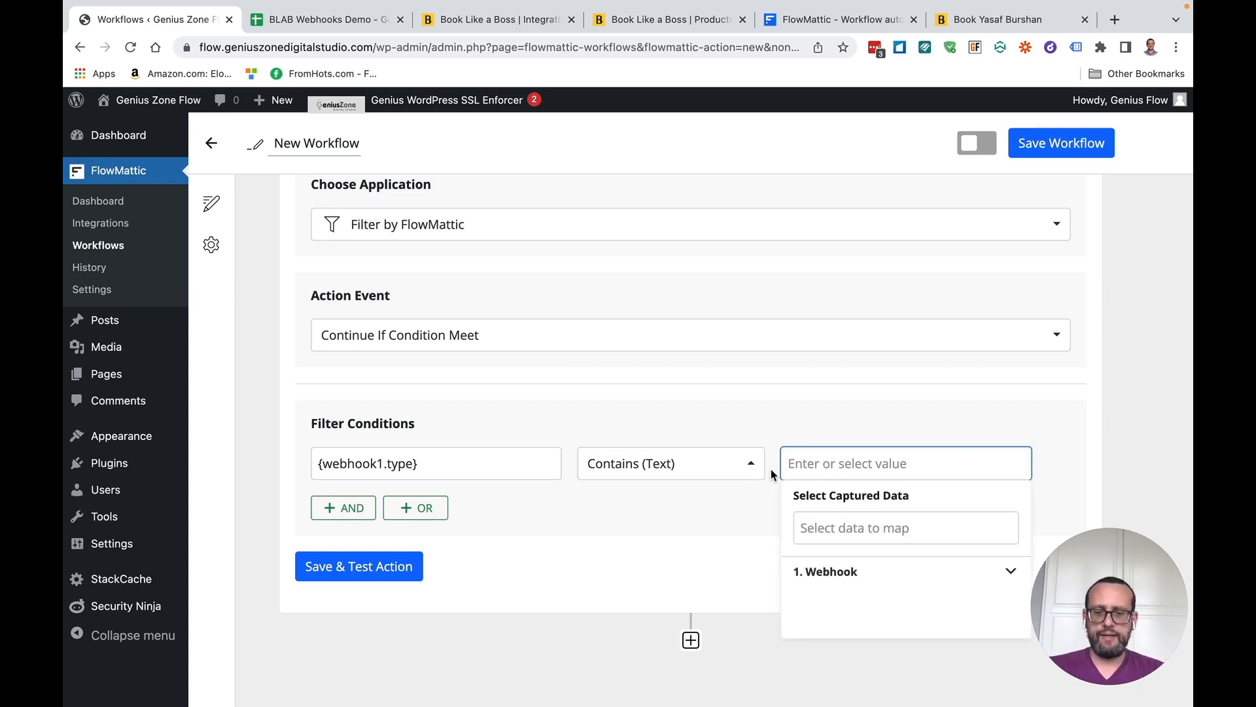
text(booking)
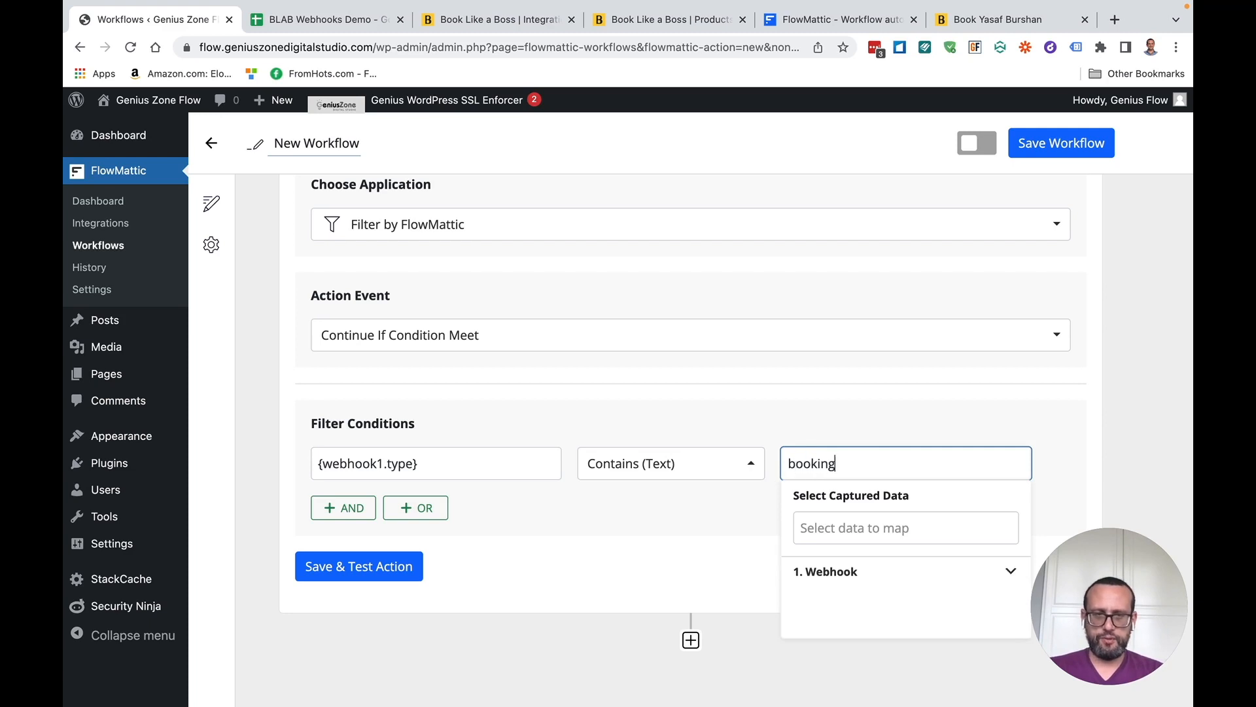
text(_created)
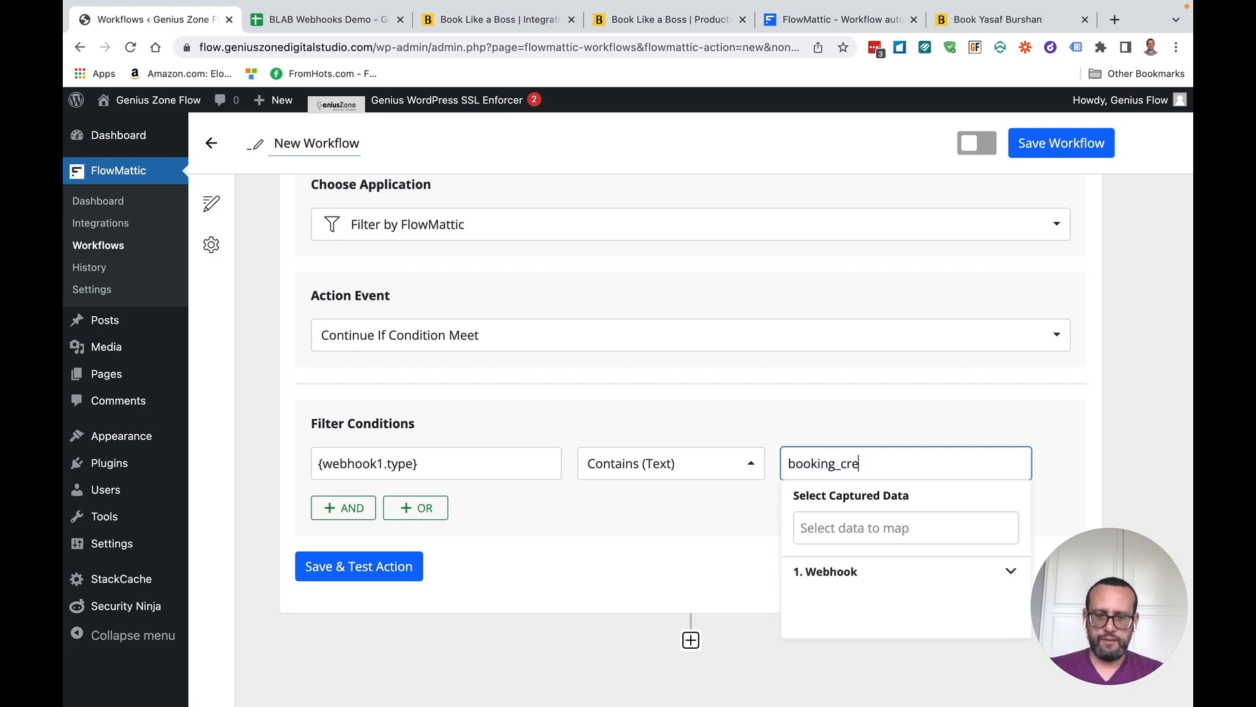
click(703, 558)
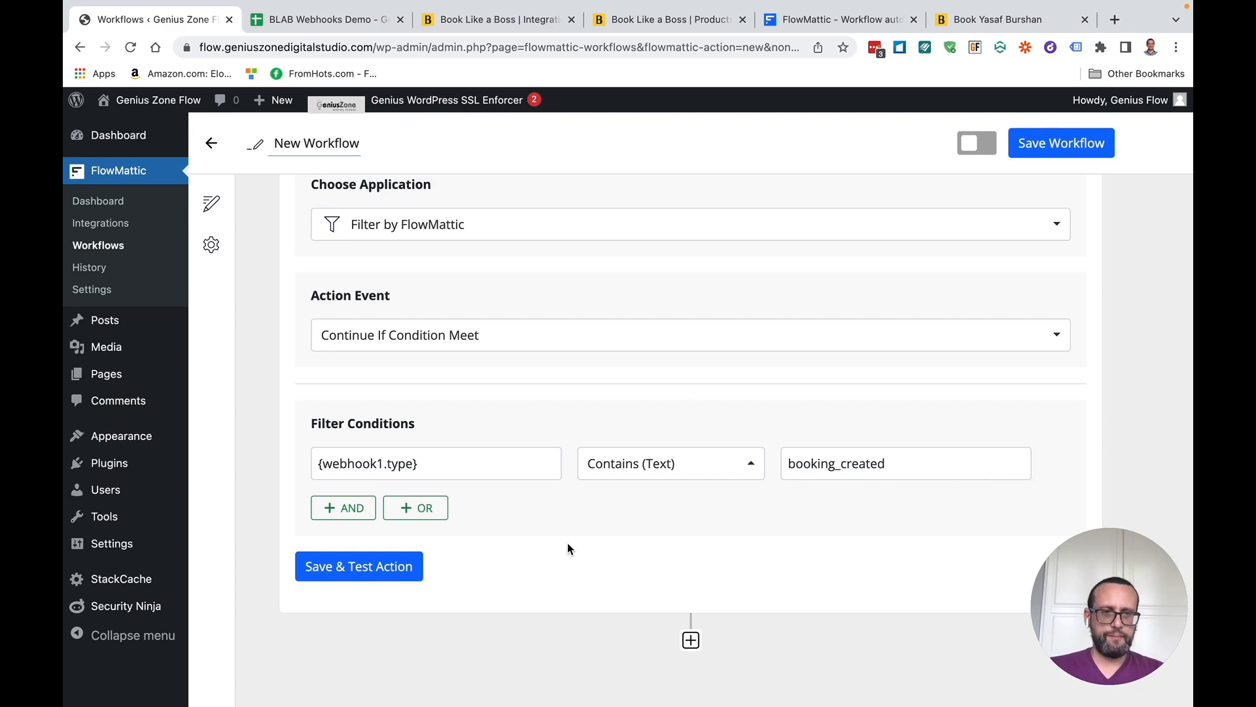
click(392, 571)
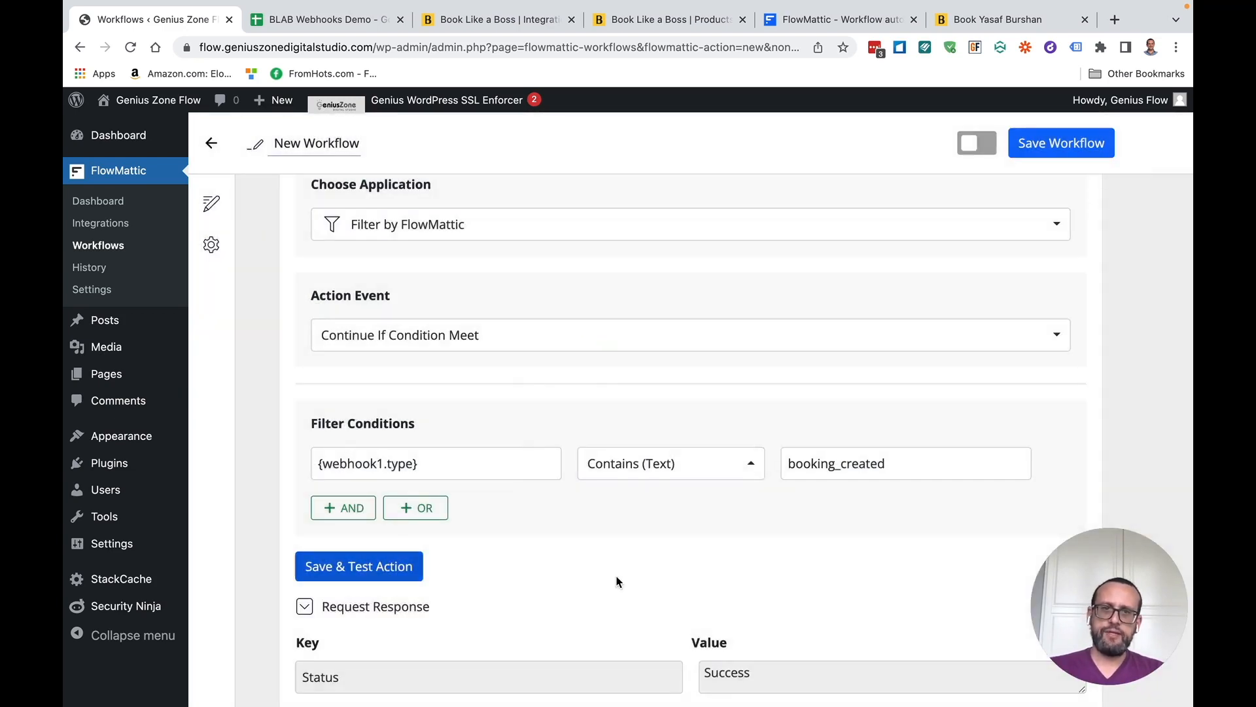
scroll(616, 581, down, 2)
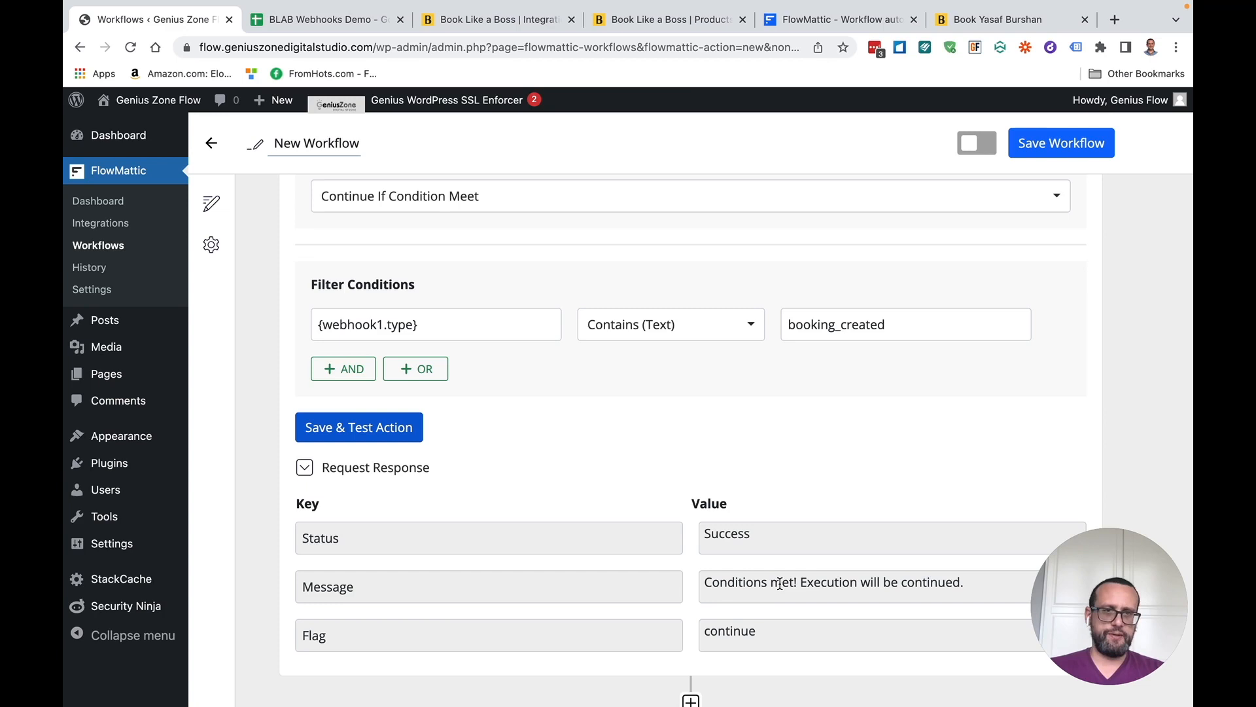
scroll(780, 582, down, 5)
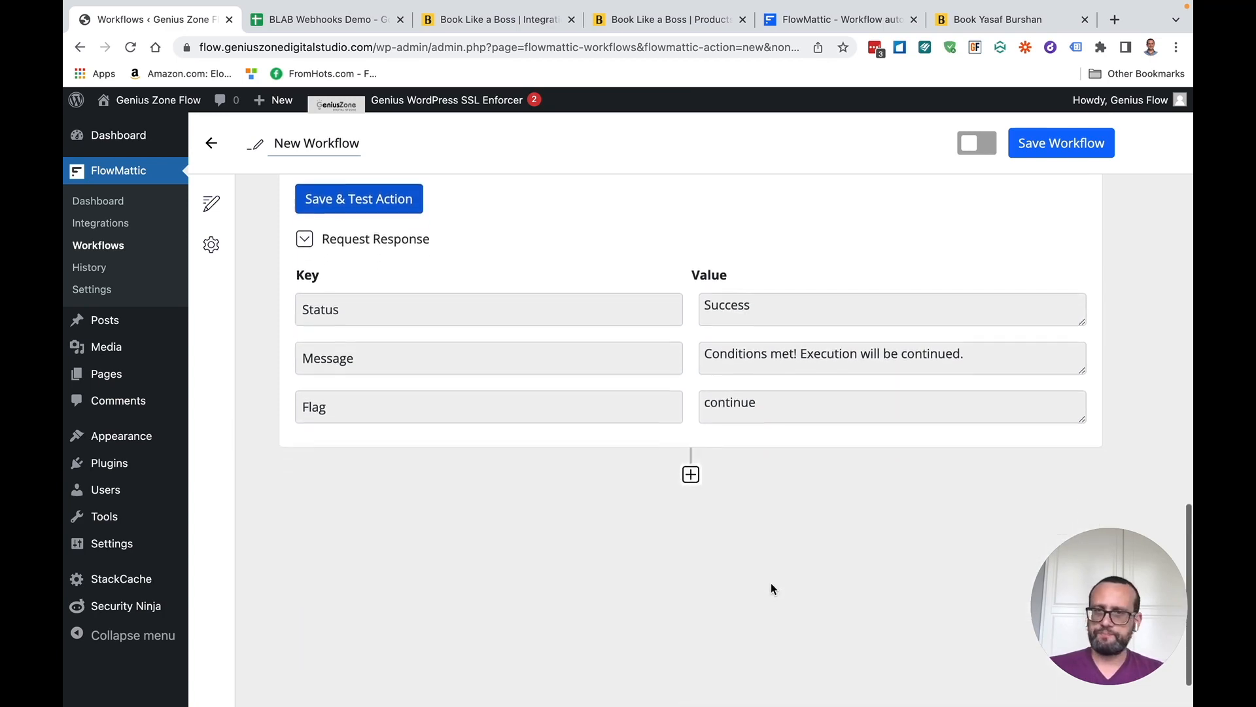
Add a Google Spreadsheets action after the filter with the Add New Row event
click(691, 411)
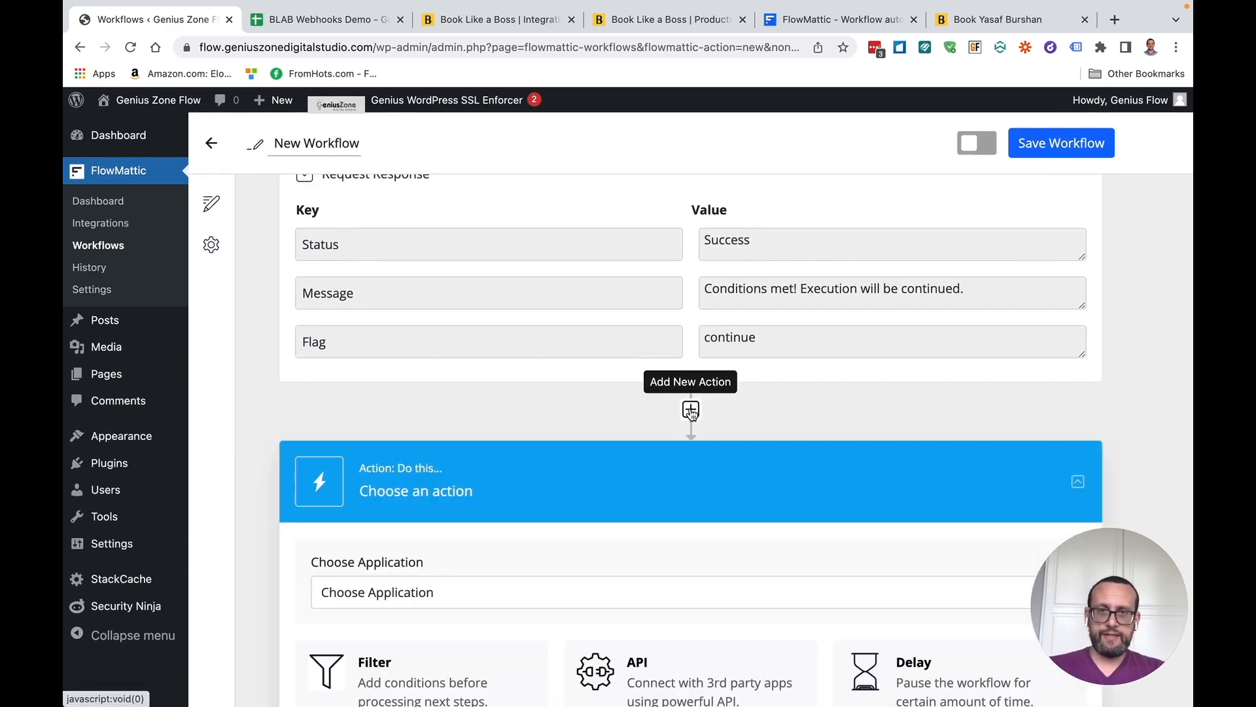
scroll(569, 465, down, 3)
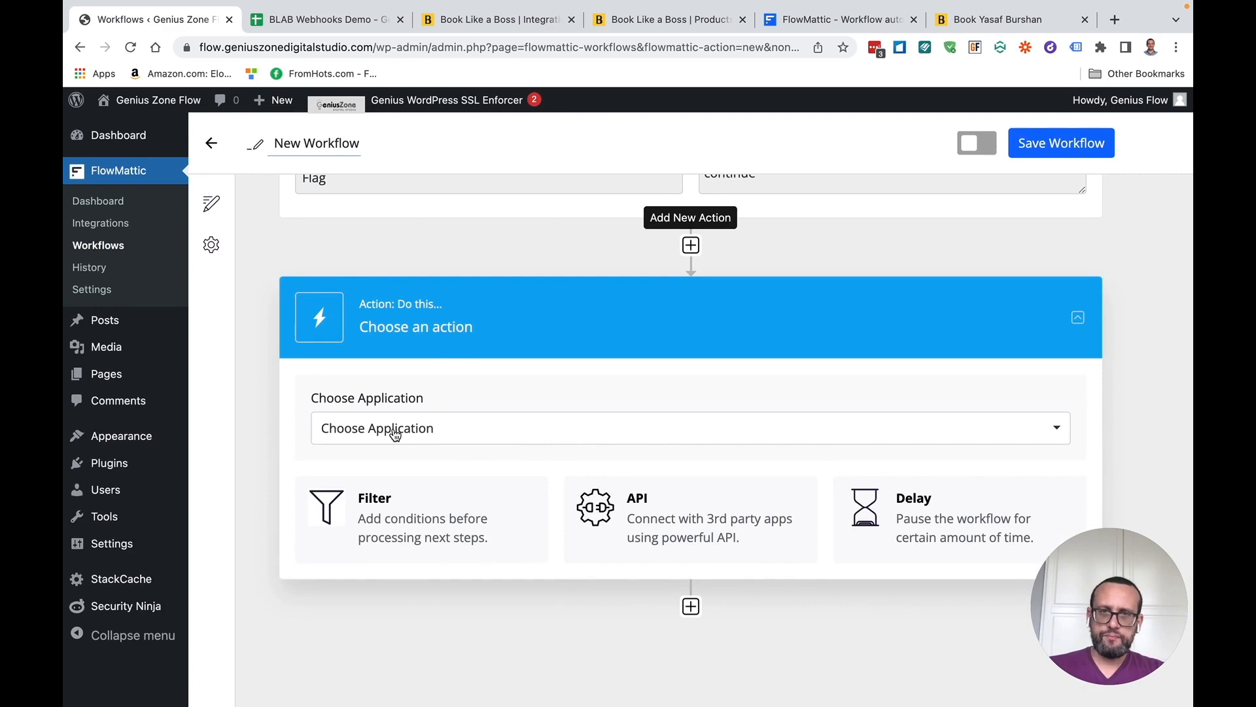
click(443, 431)
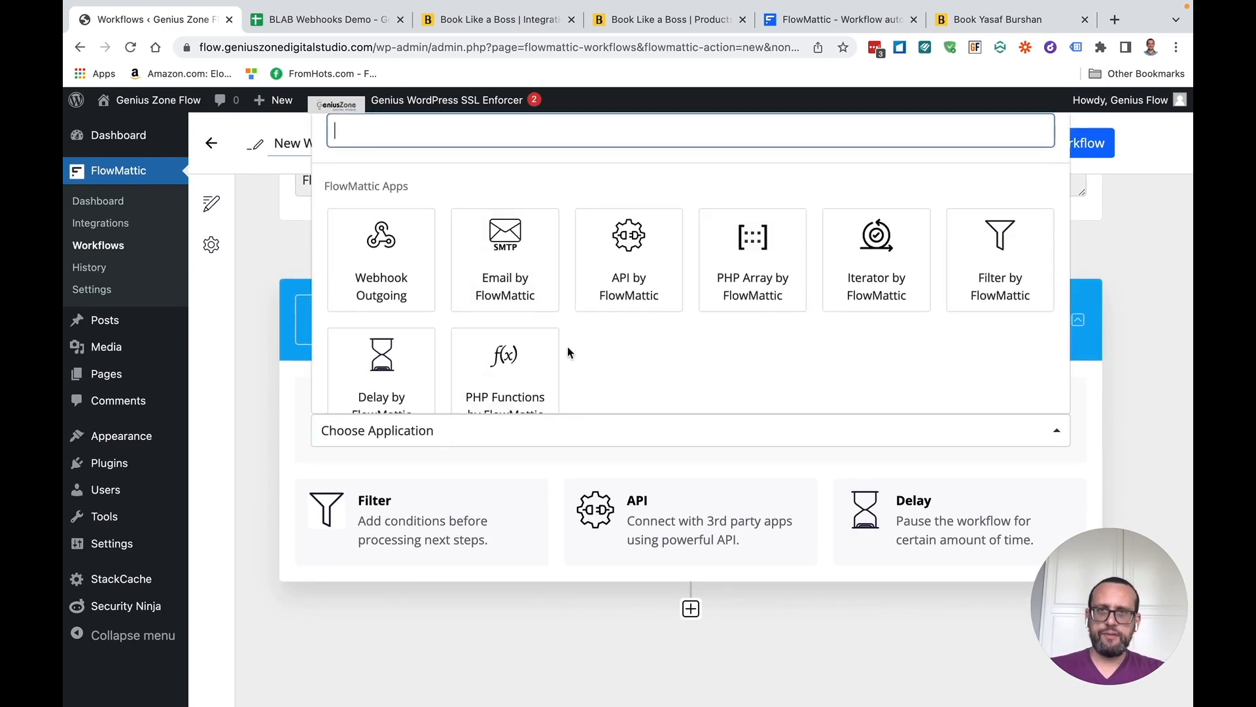
scroll(568, 347, down, 6)
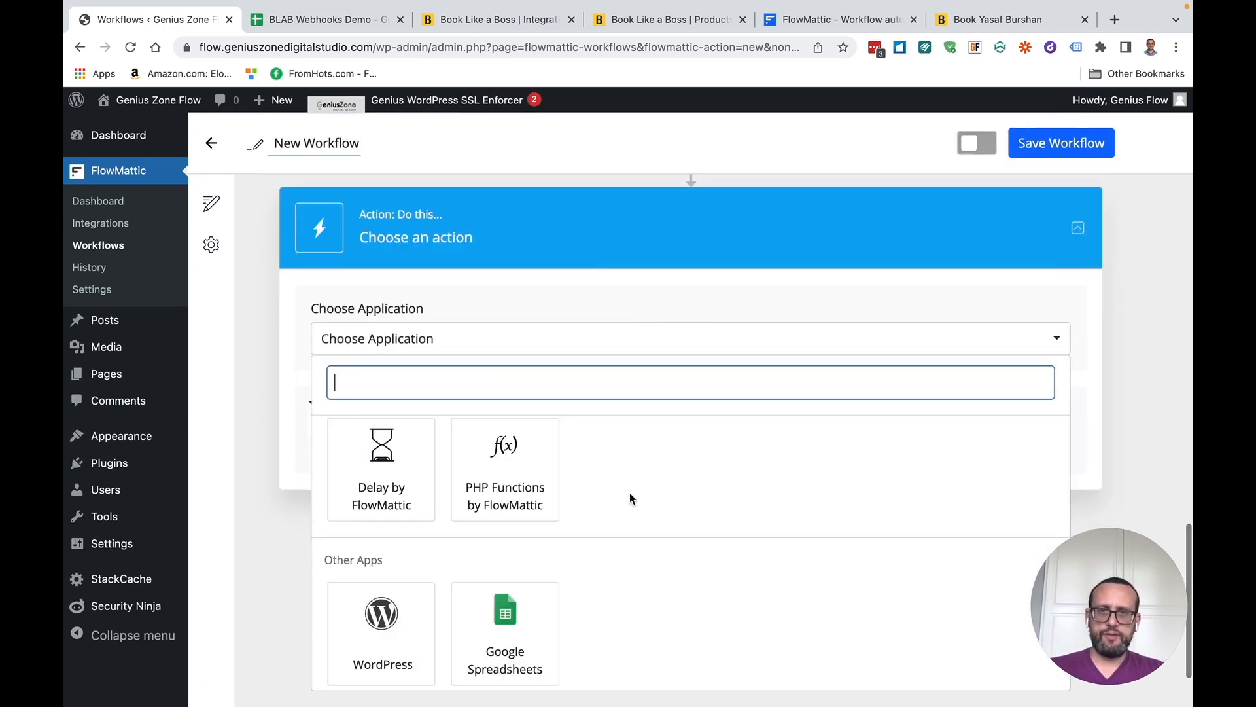
click(505, 628)
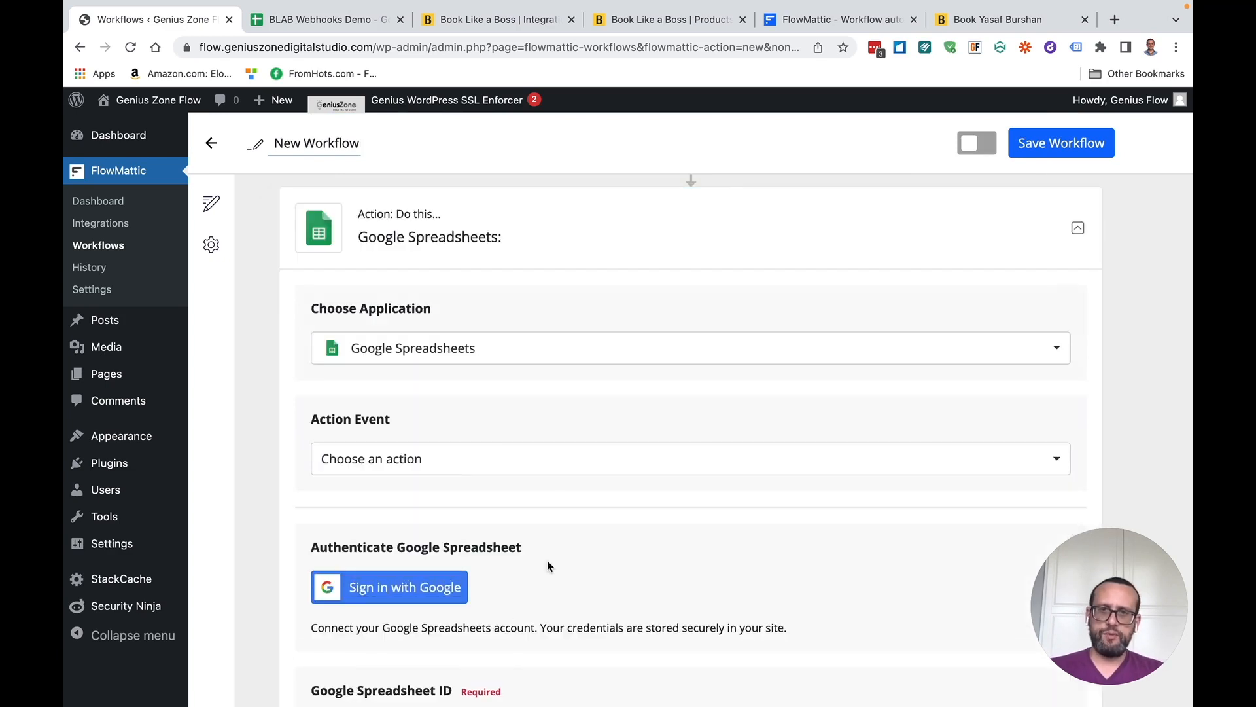
scroll(562, 529, down, 2)
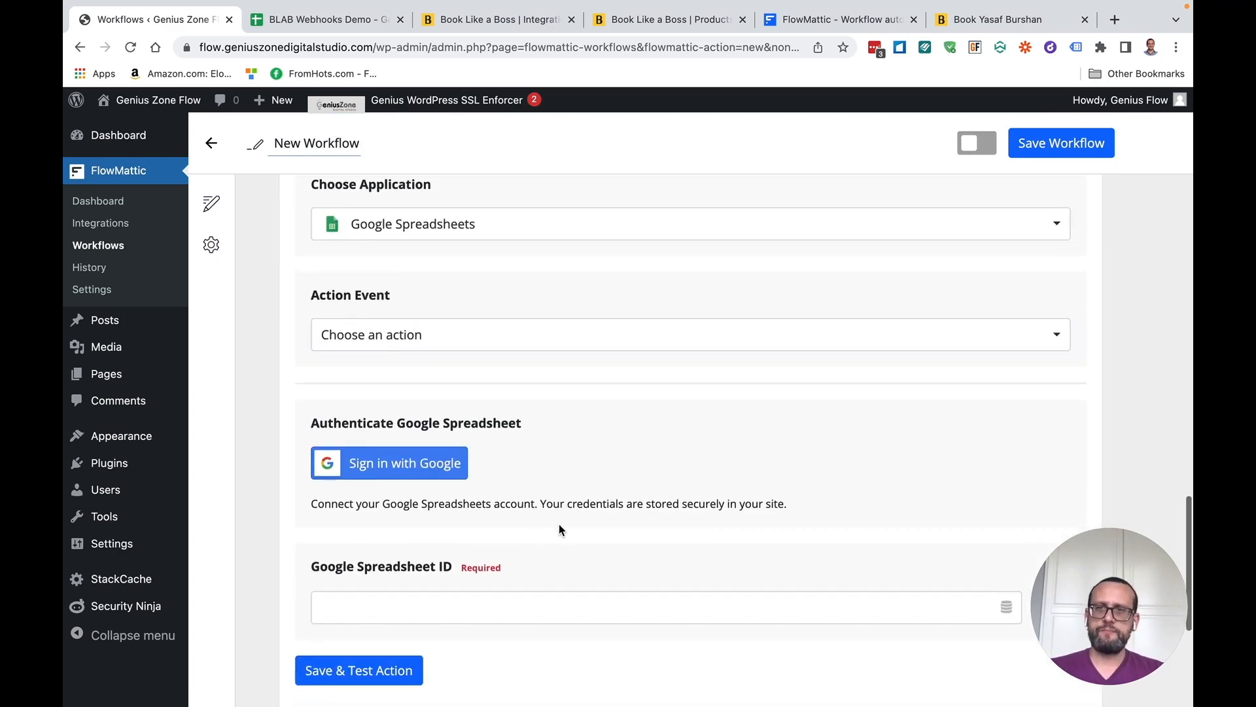
click(388, 337)
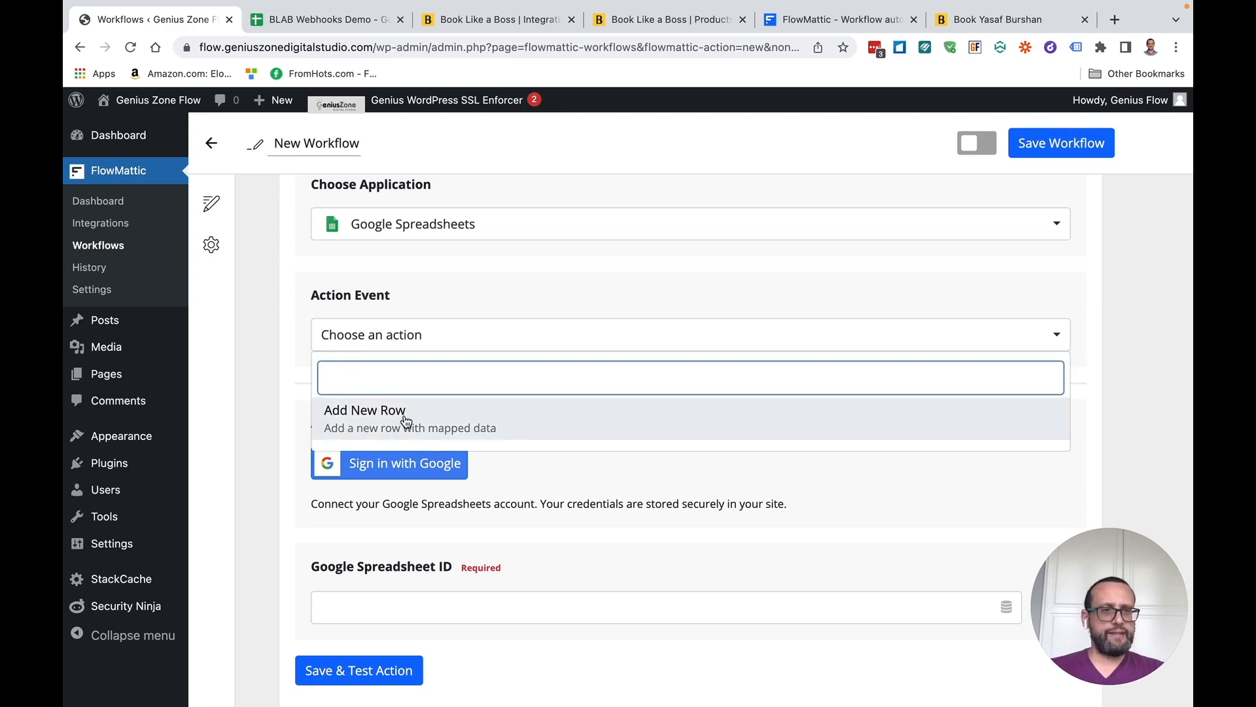
click(386, 416)
Refresh the spreadsheet list and select BLAB Webhooks Demo as the Spreadsheet ID
scroll(785, 530, down, 2)
scroll(1050, 458, down, 1)
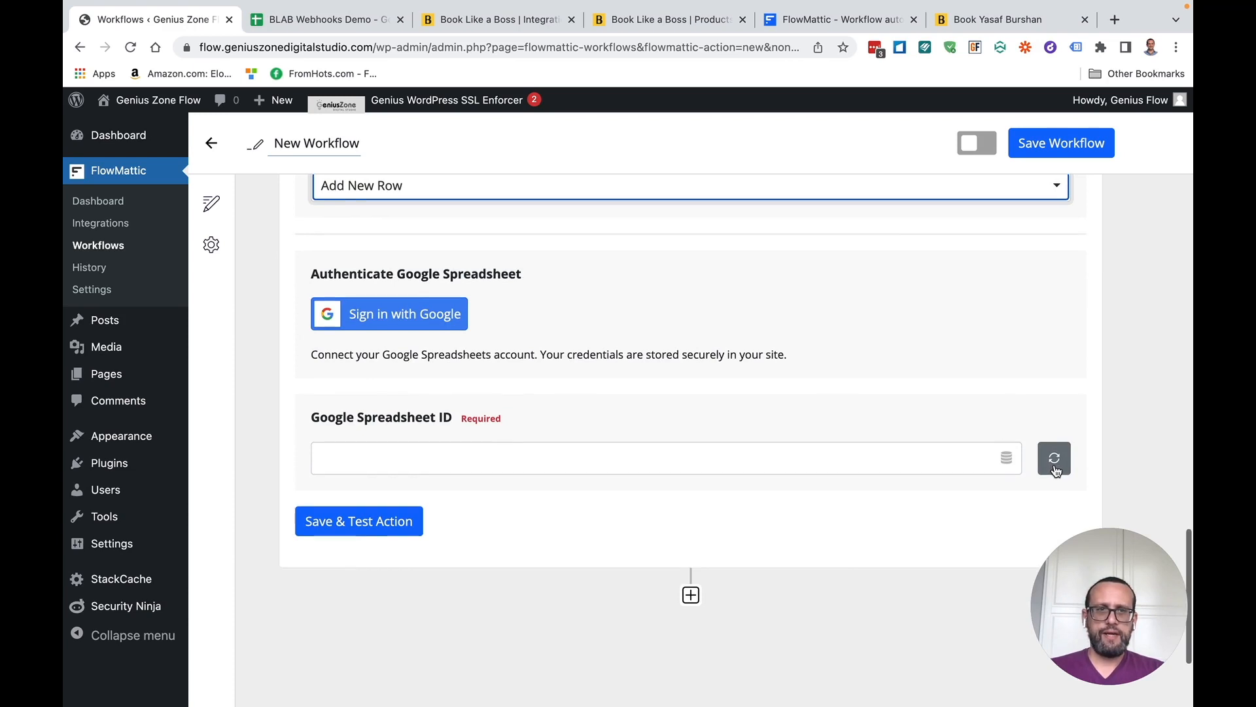
click(1052, 452)
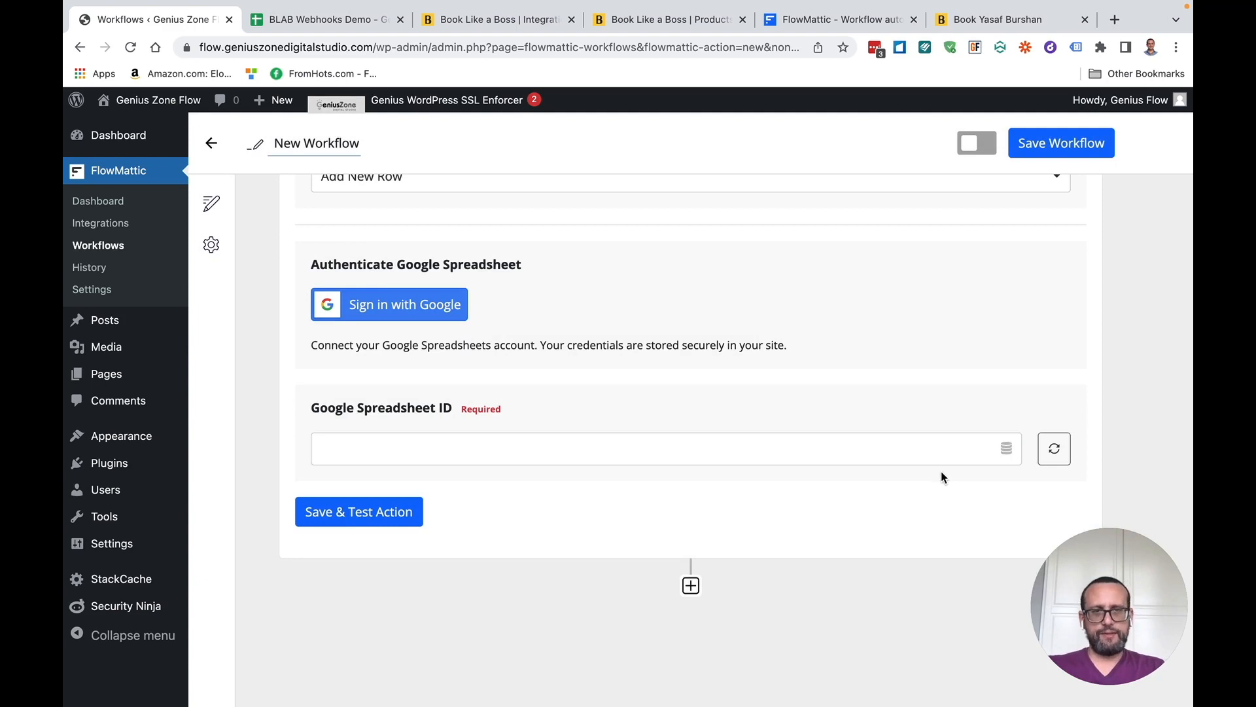
click(1006, 451)
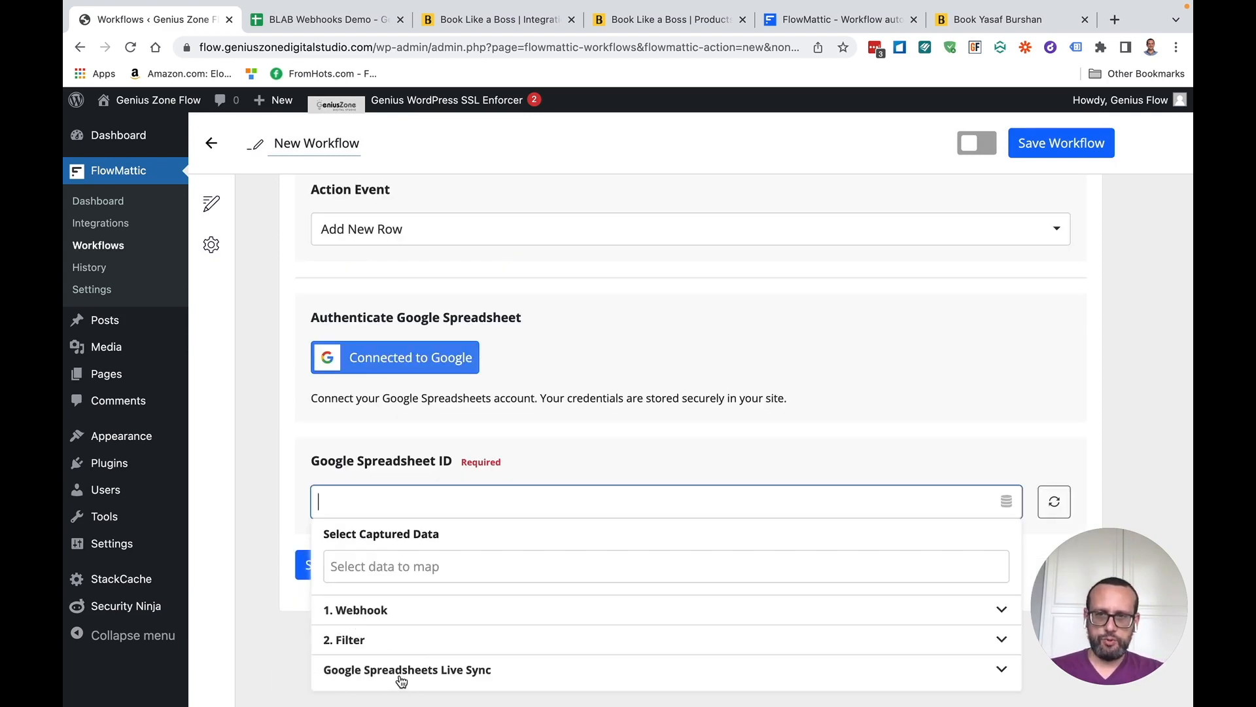
click(527, 669)
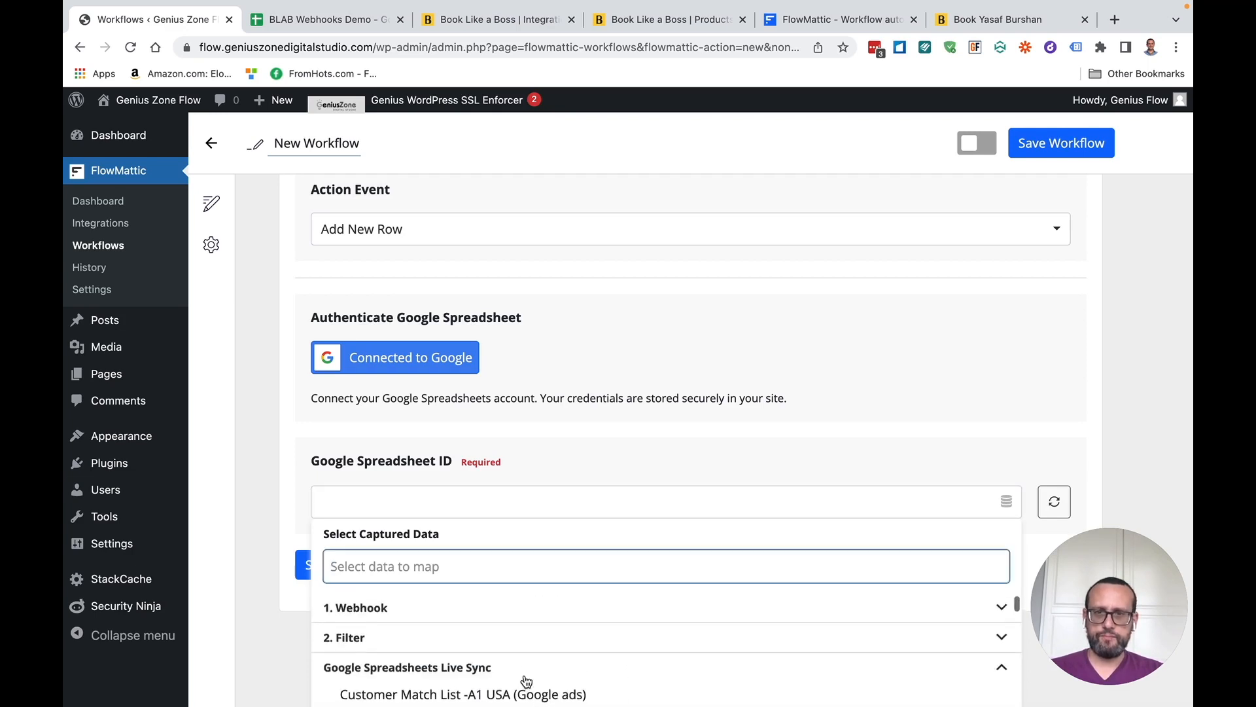
scroll(463, 641, down, 3)
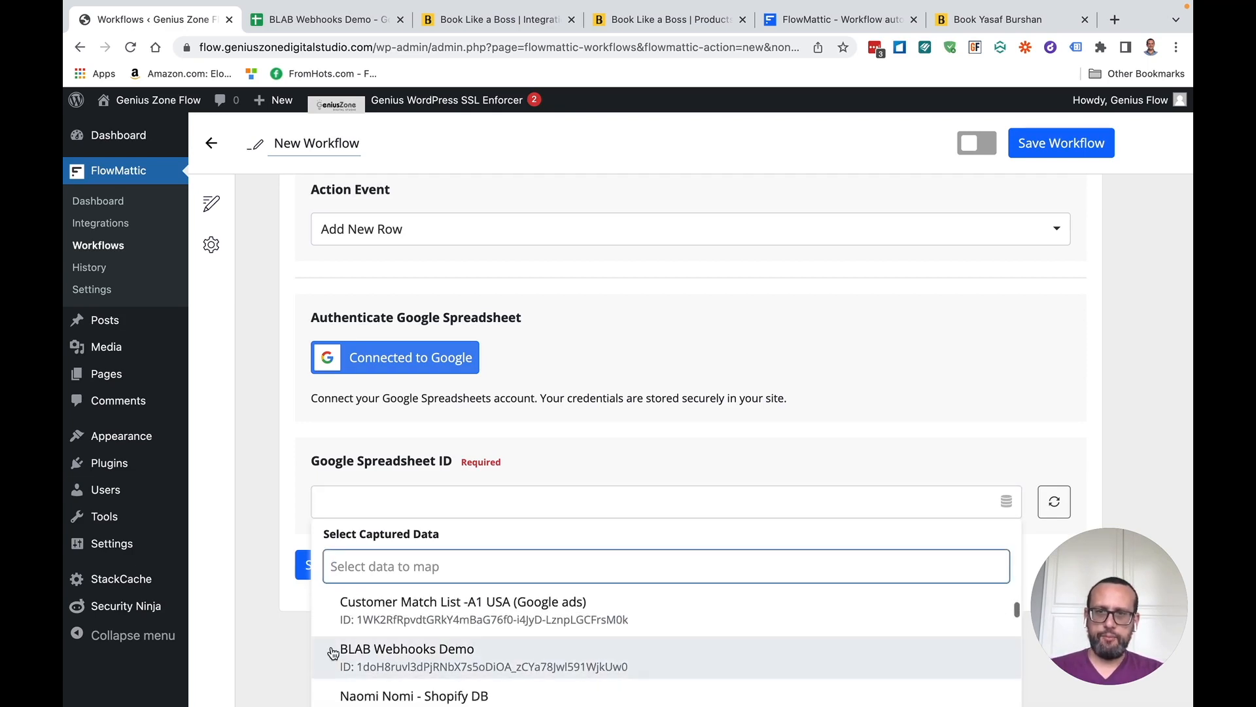
click(377, 655)
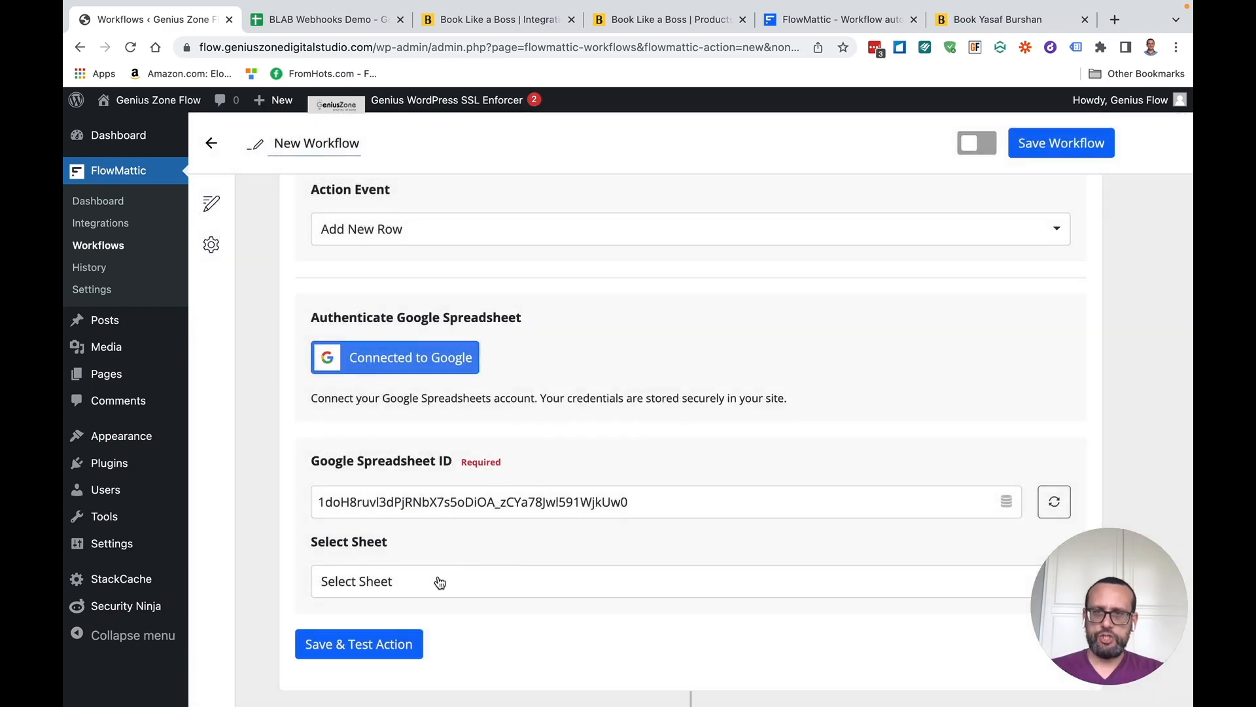
Choose Sheet1 as the target sheet so its columns load for mapping
click(437, 582)
scroll(439, 582, down, 2)
click(359, 541)
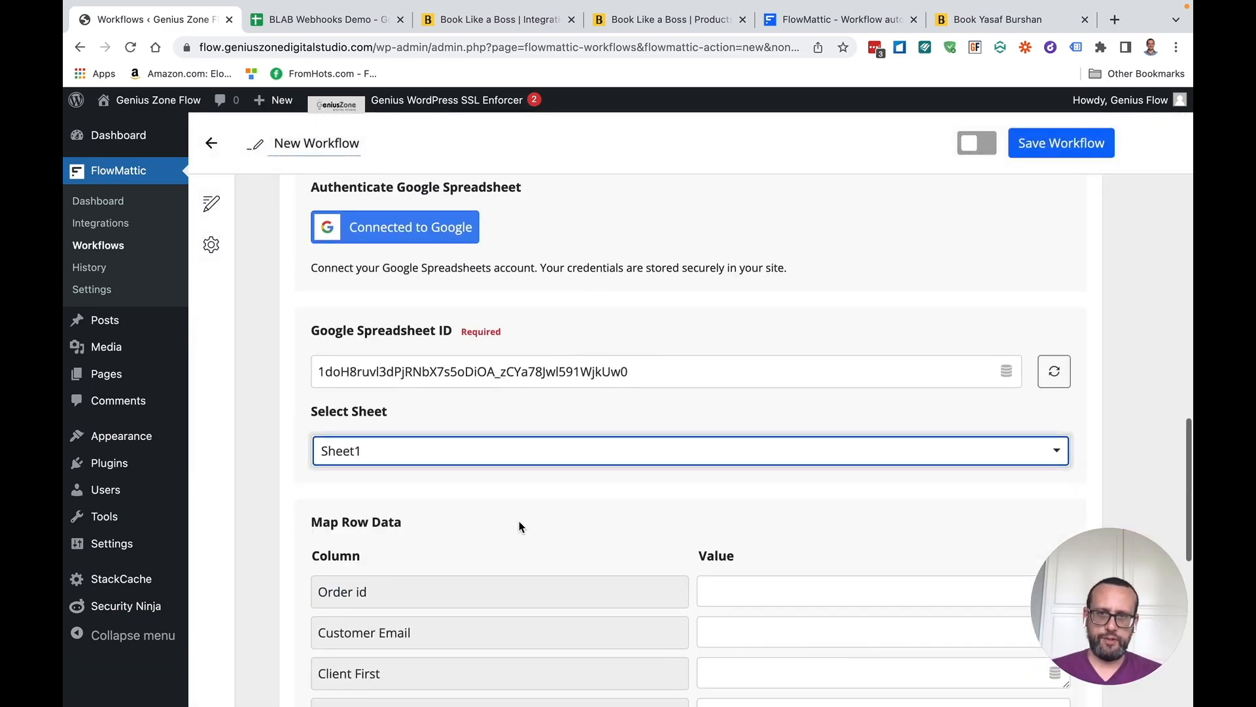
scroll(522, 524, down, 3)
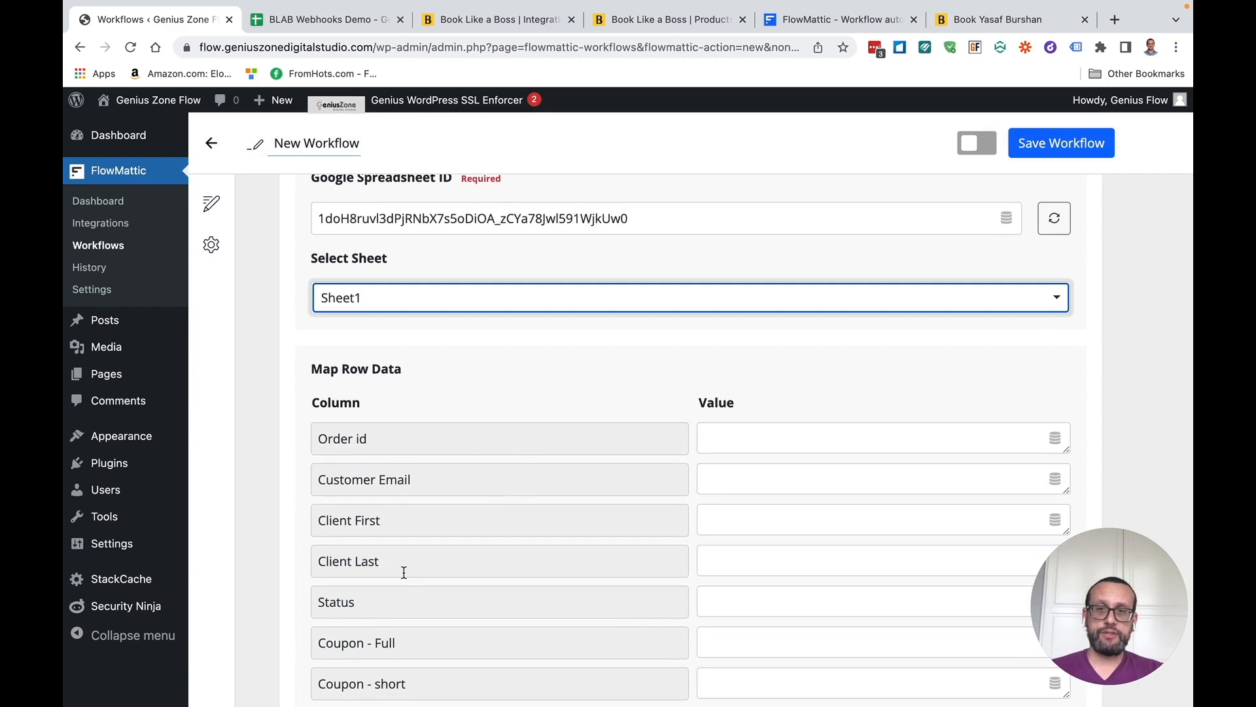
scroll(407, 458, down, 1)
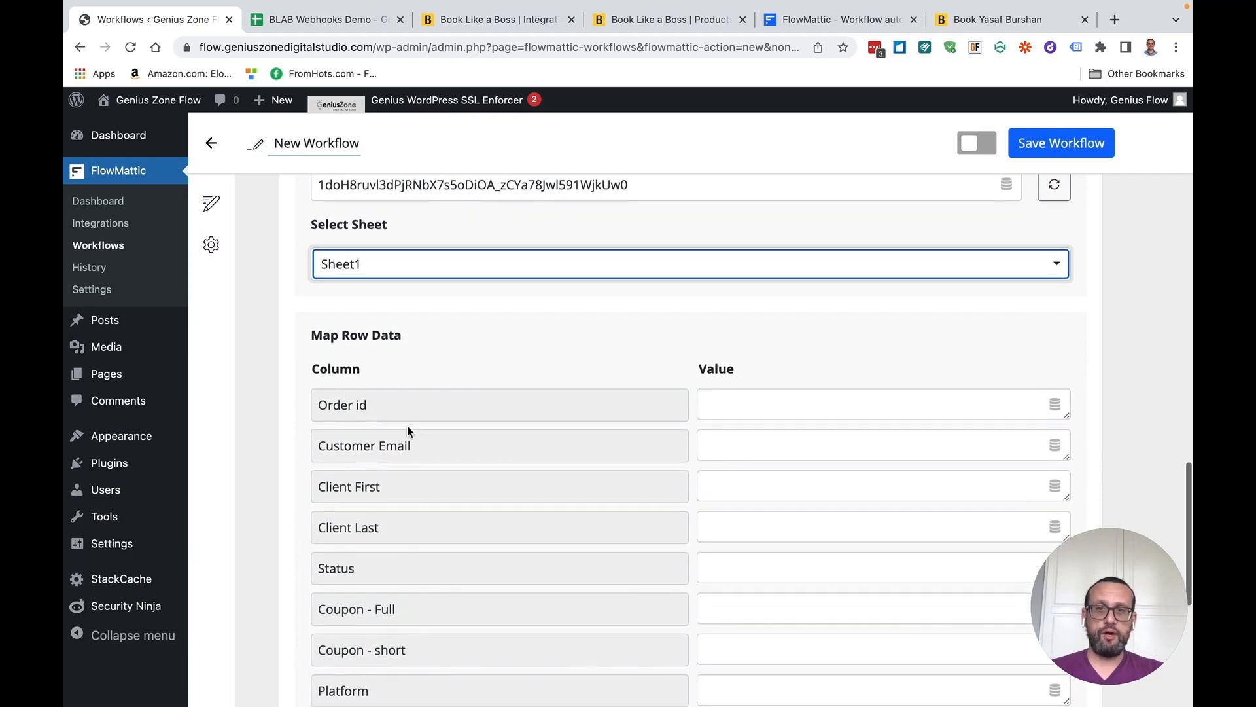
Glance at the BLAB Webhooks Demo spreadsheet, then open captured data choices for Order id
click(295, 20)
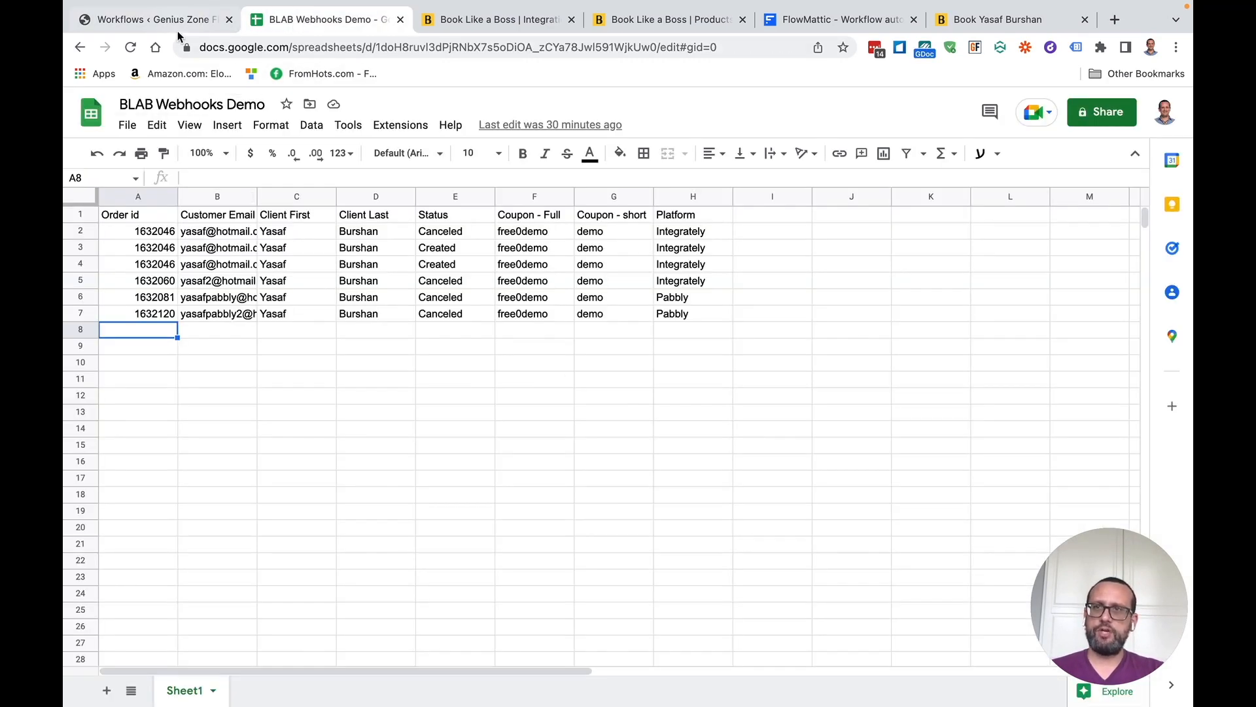
click(177, 30)
scroll(575, 548, down, 1)
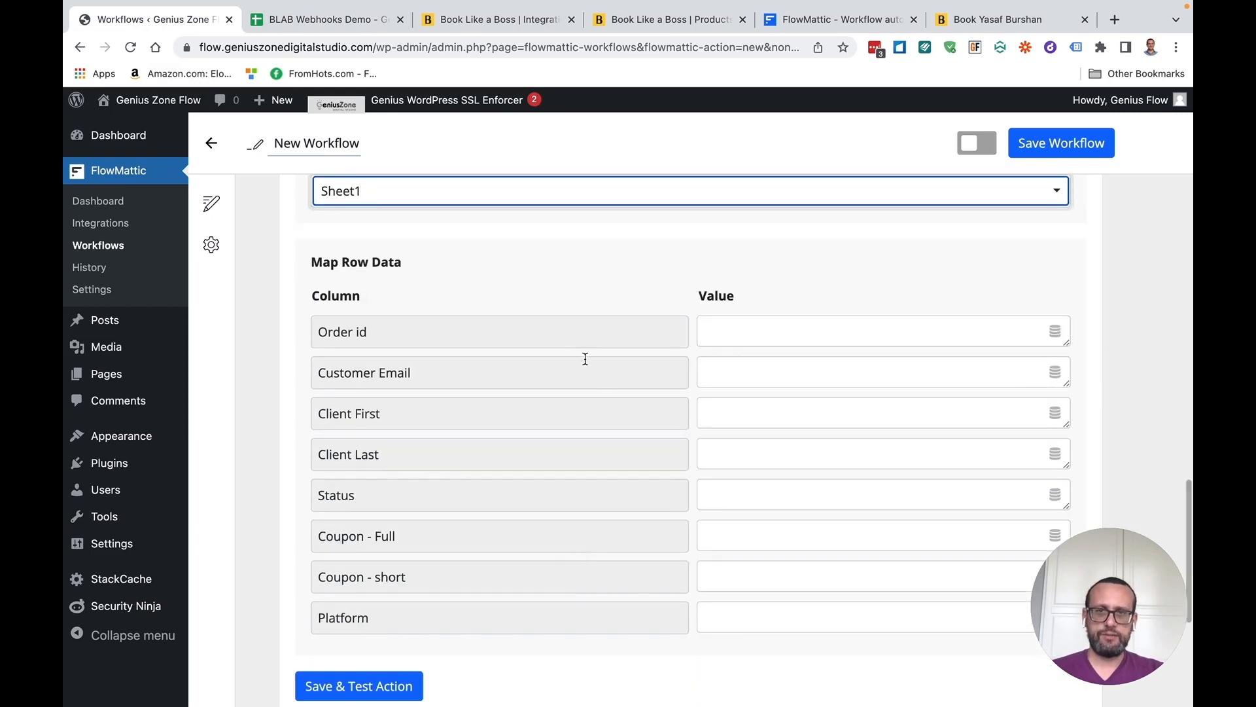
click(726, 331)
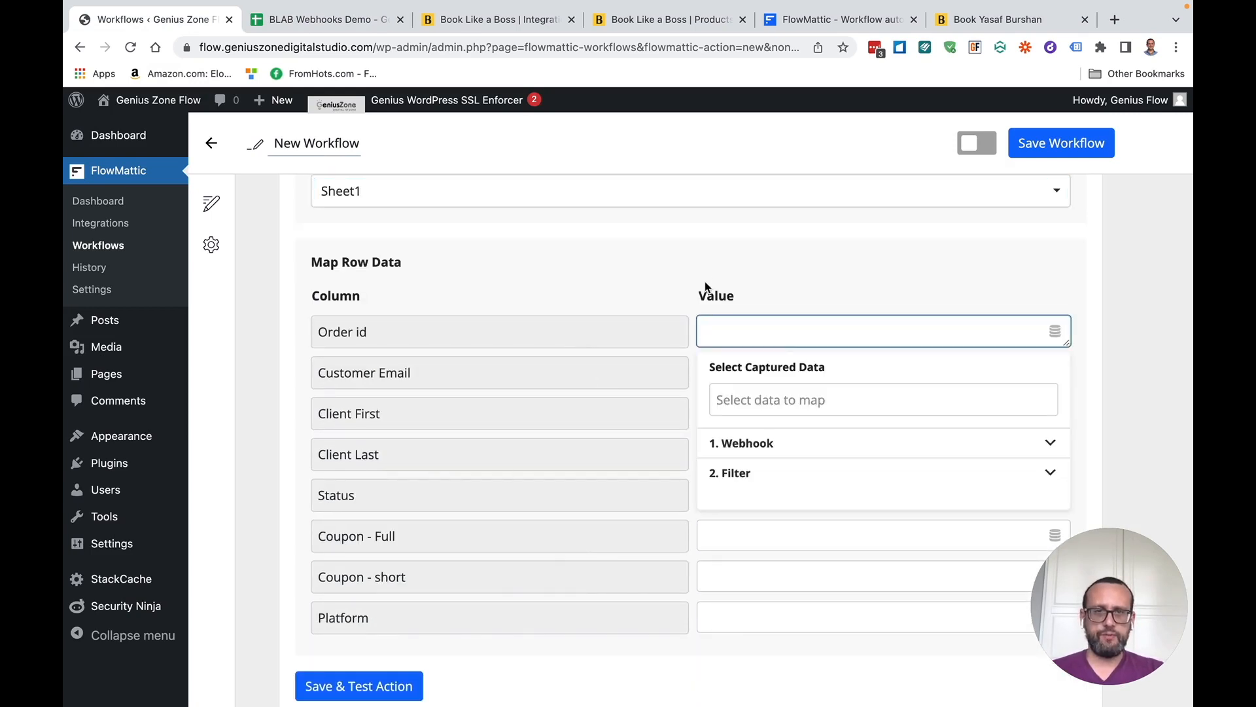
Map the webhook booking id, customer email and first name into Order id, Customer Email and Client First
click(748, 445)
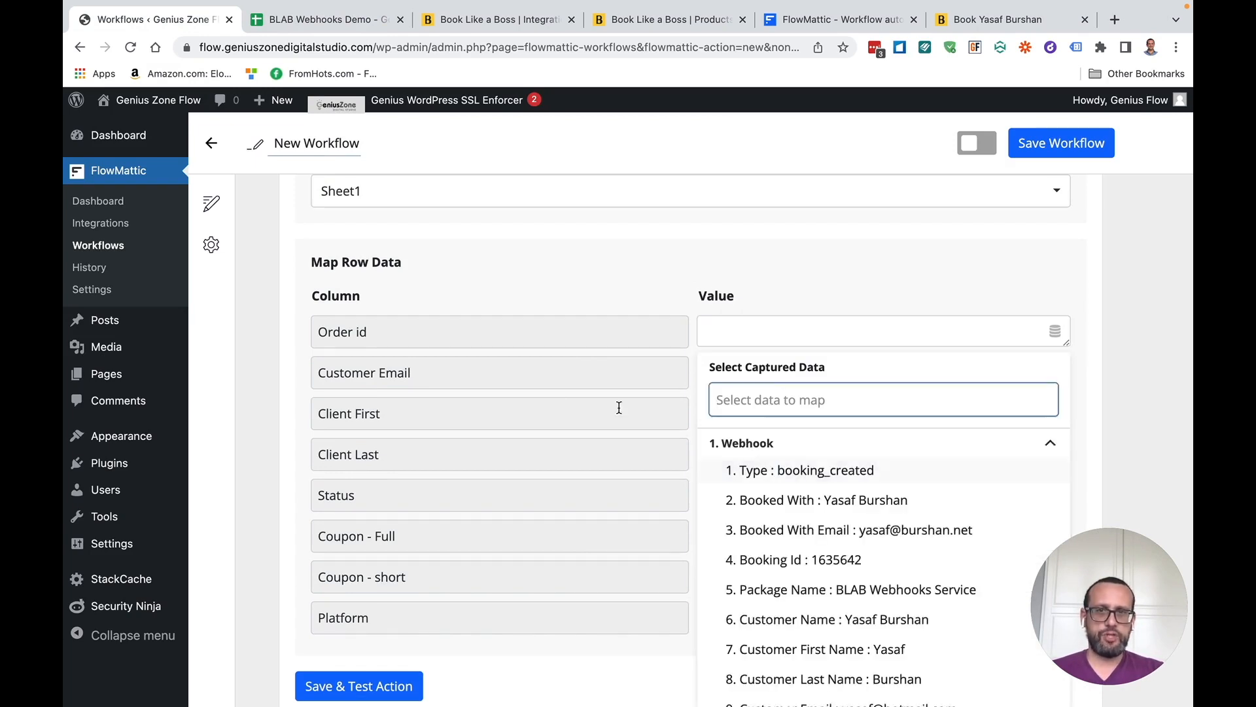
click(800, 567)
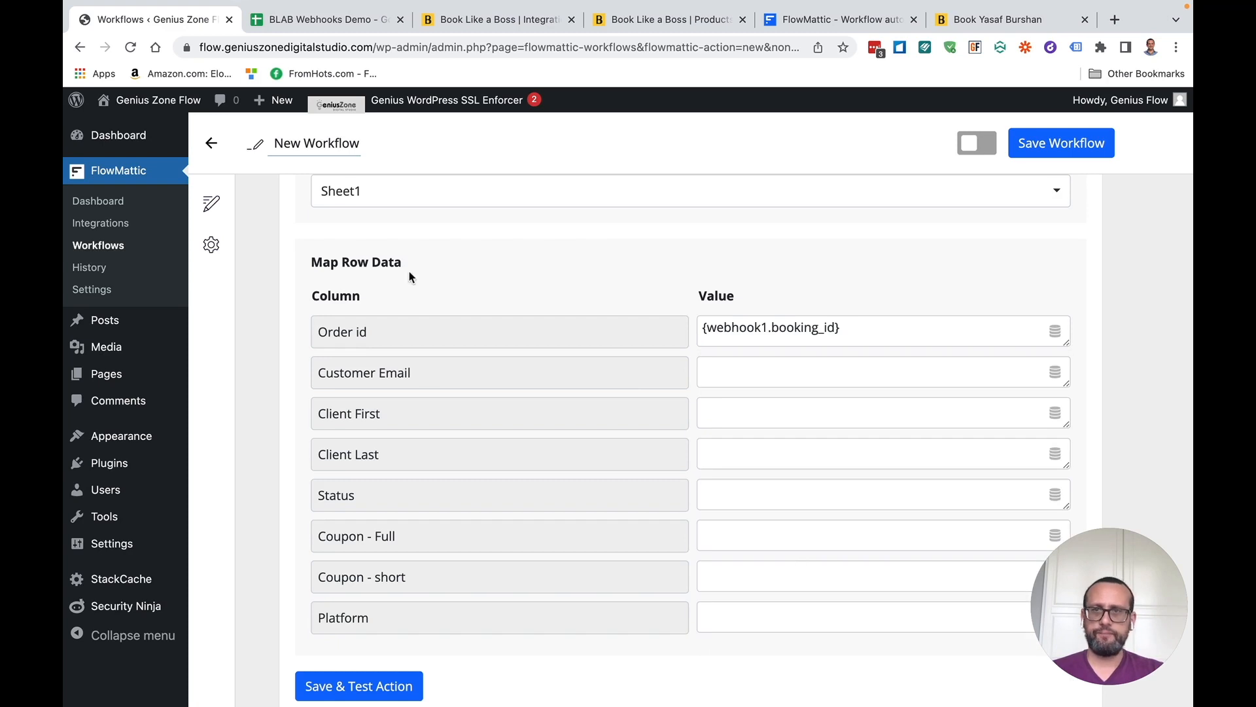
click(731, 371)
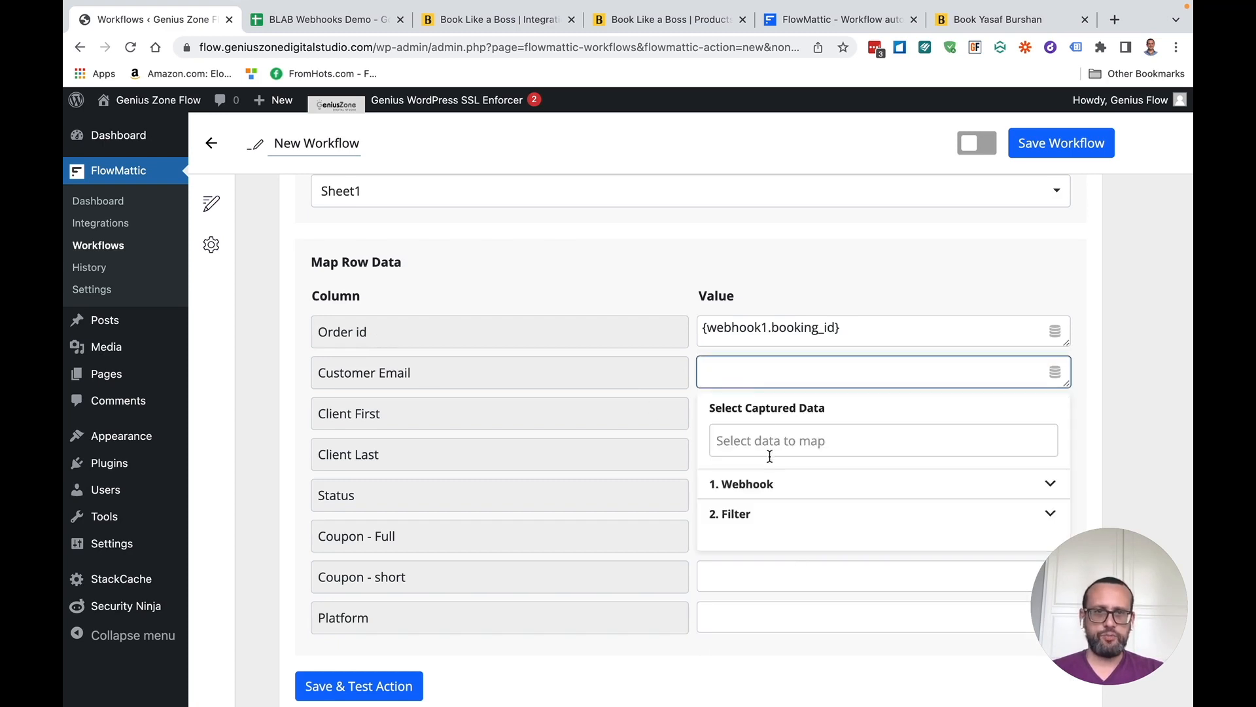
click(771, 483)
scroll(813, 564, down, 2)
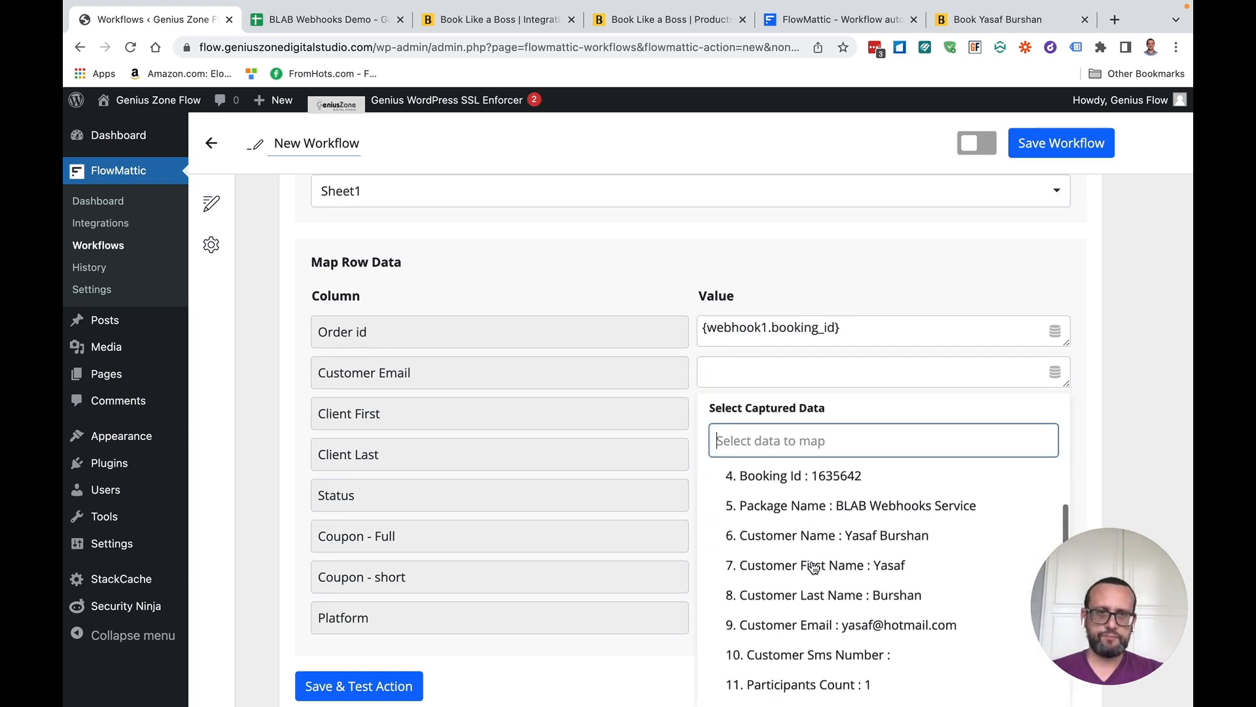
click(844, 614)
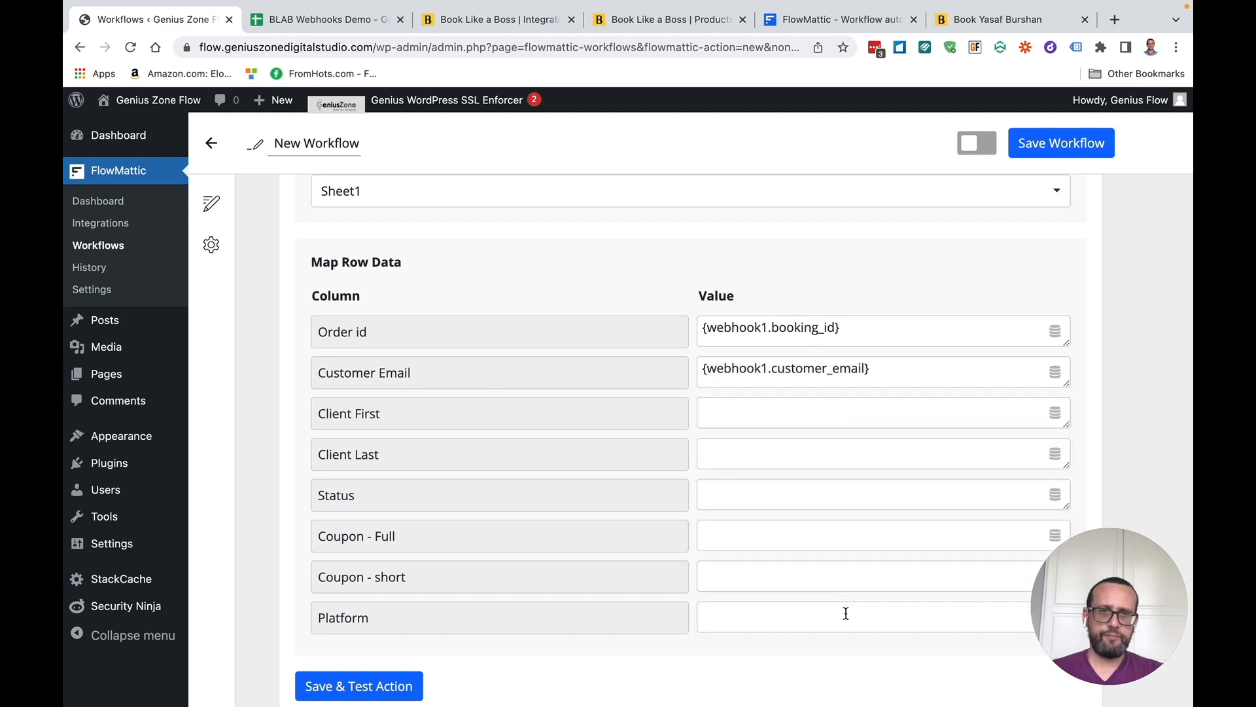
click(736, 425)
click(783, 525)
scroll(821, 533, down, 3)
click(841, 665)
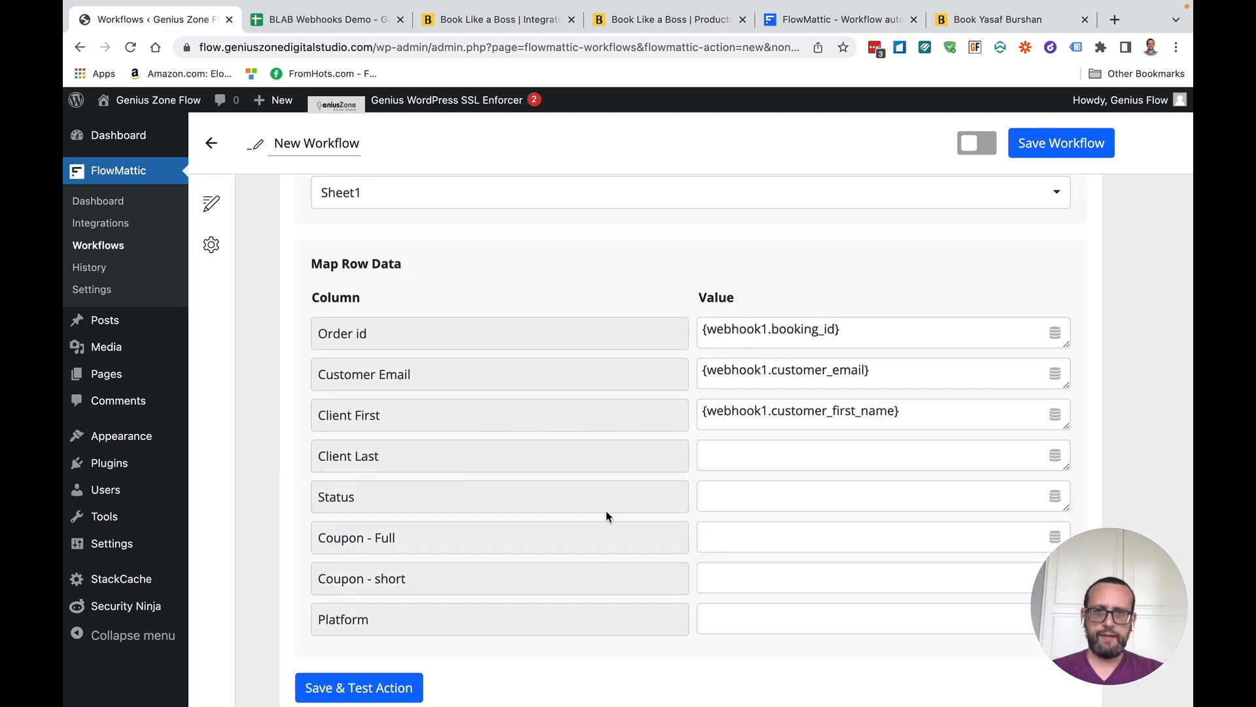
Map the customer last name into Client Last and set Status to Created
click(763, 460)
scroll(789, 524, down, 2)
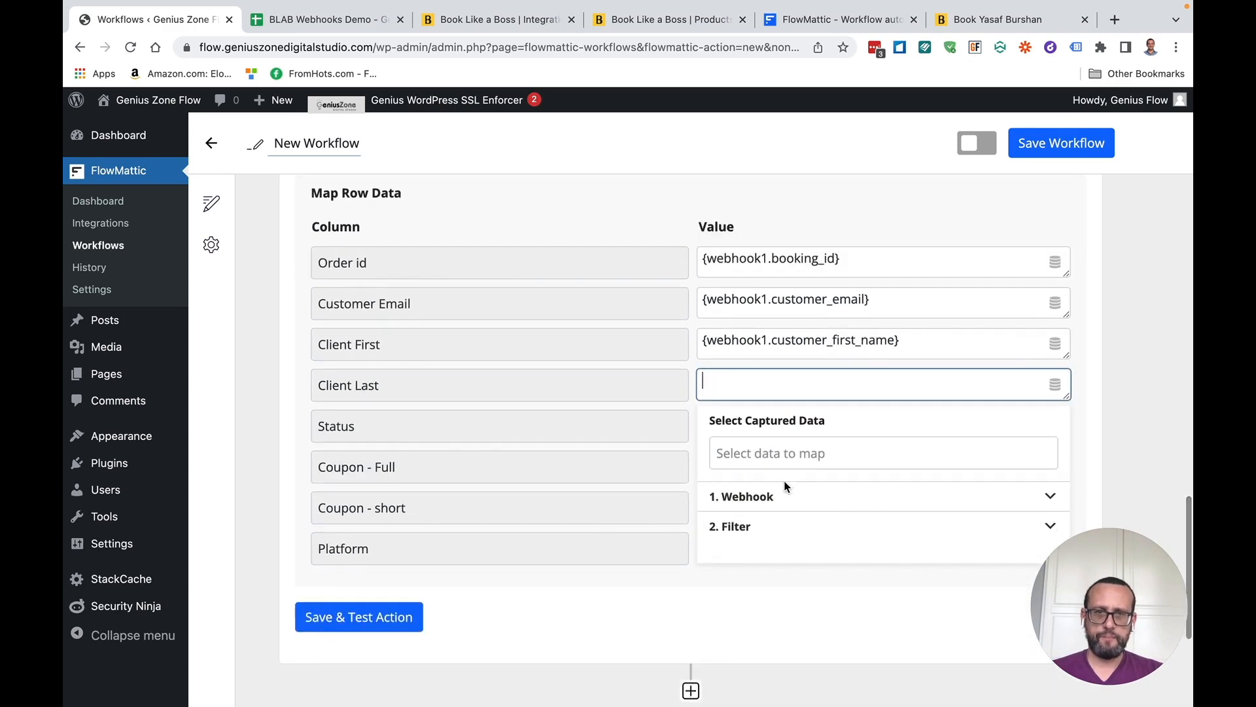
click(775, 496)
scroll(809, 568, down, 3)
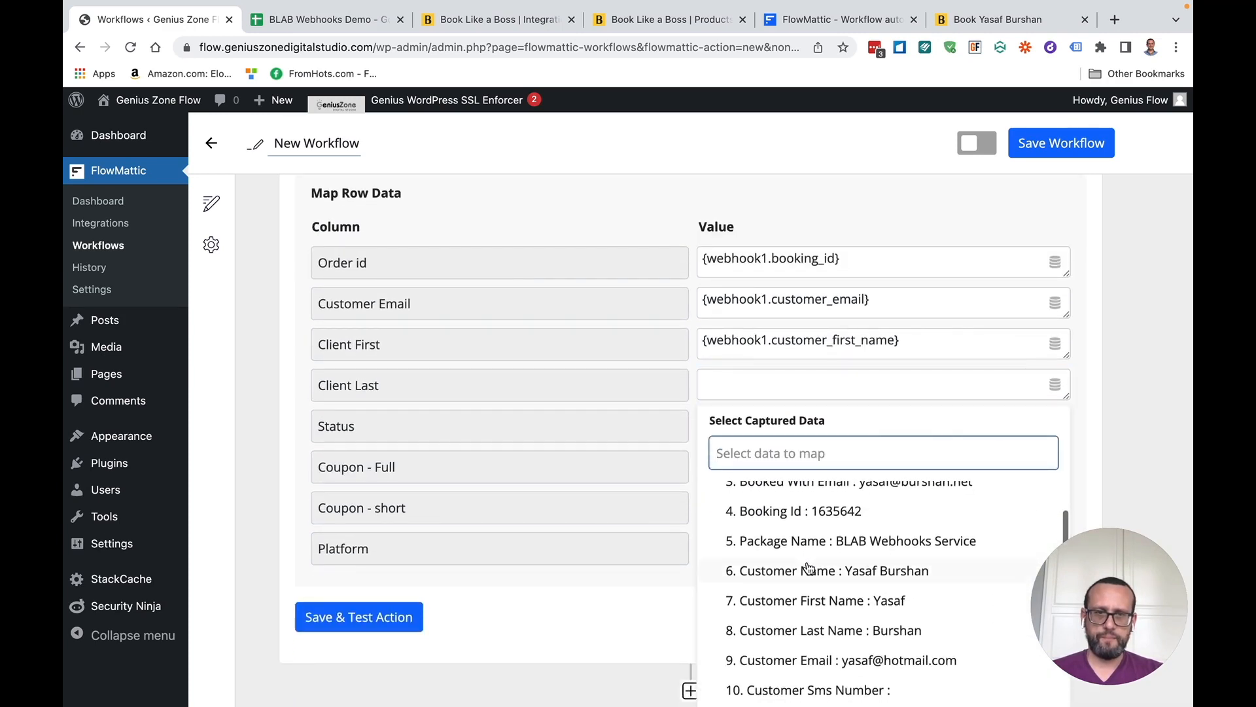
click(821, 630)
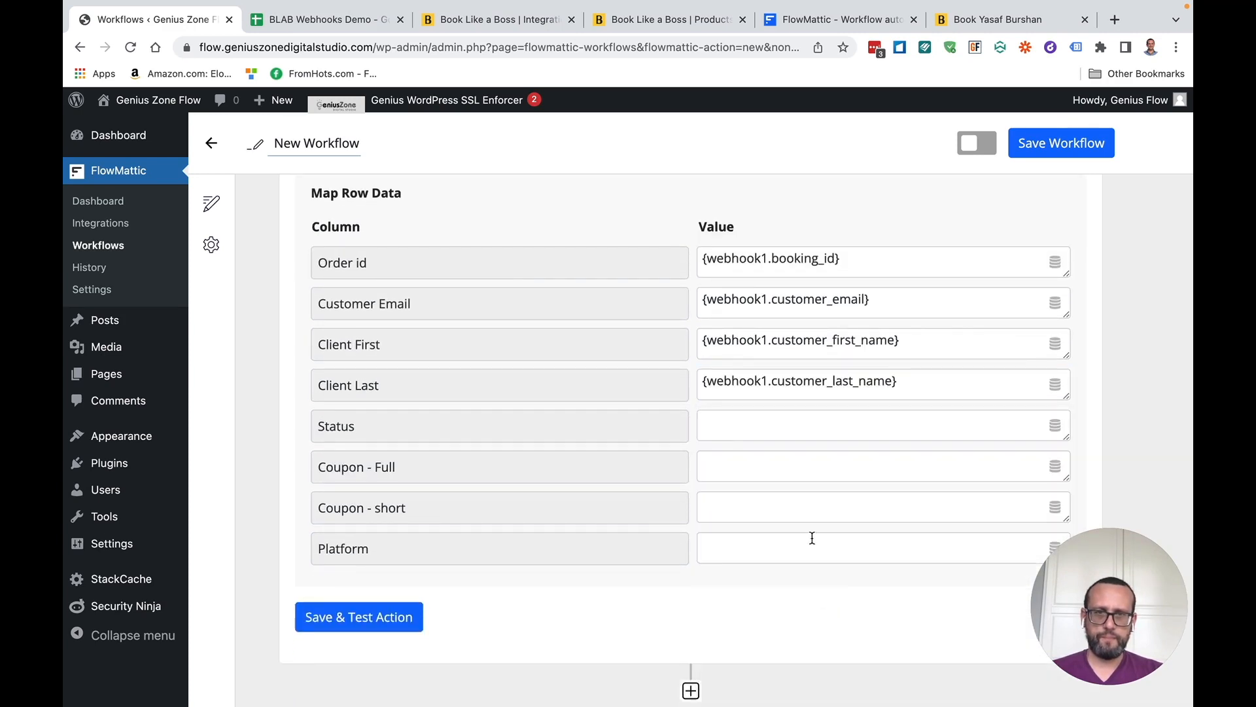
click(749, 423)
text(Created)
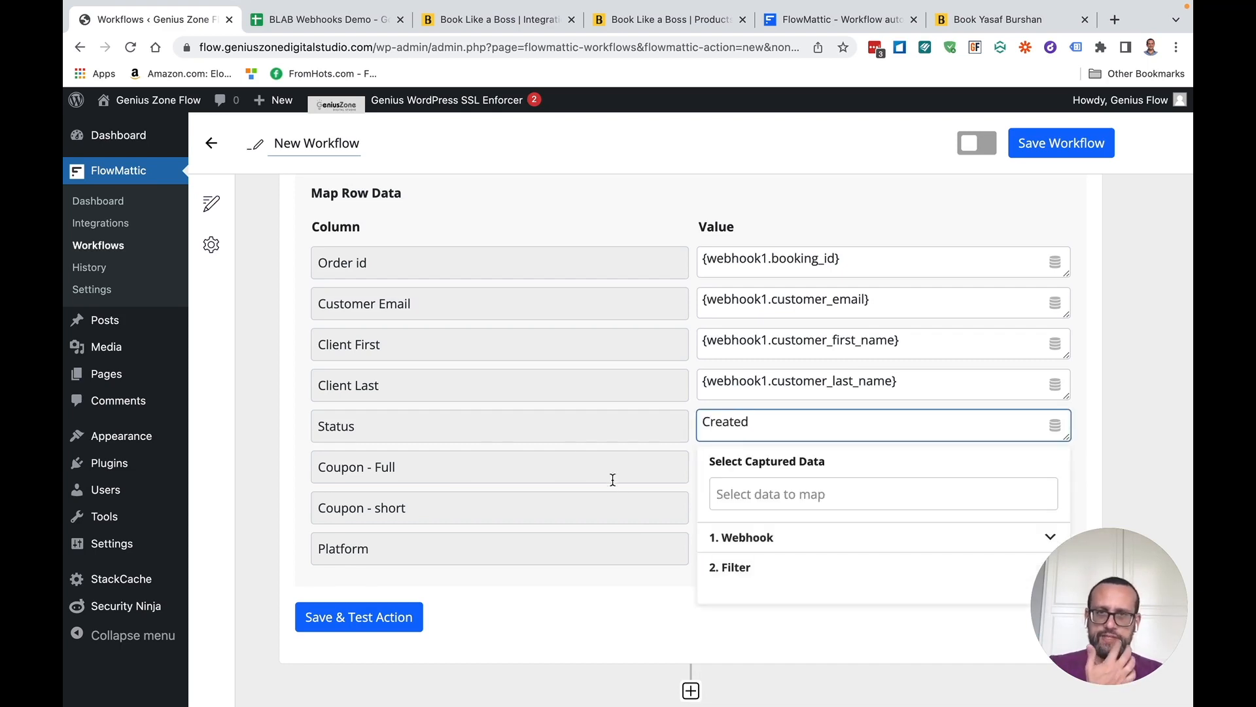
click(612, 480)
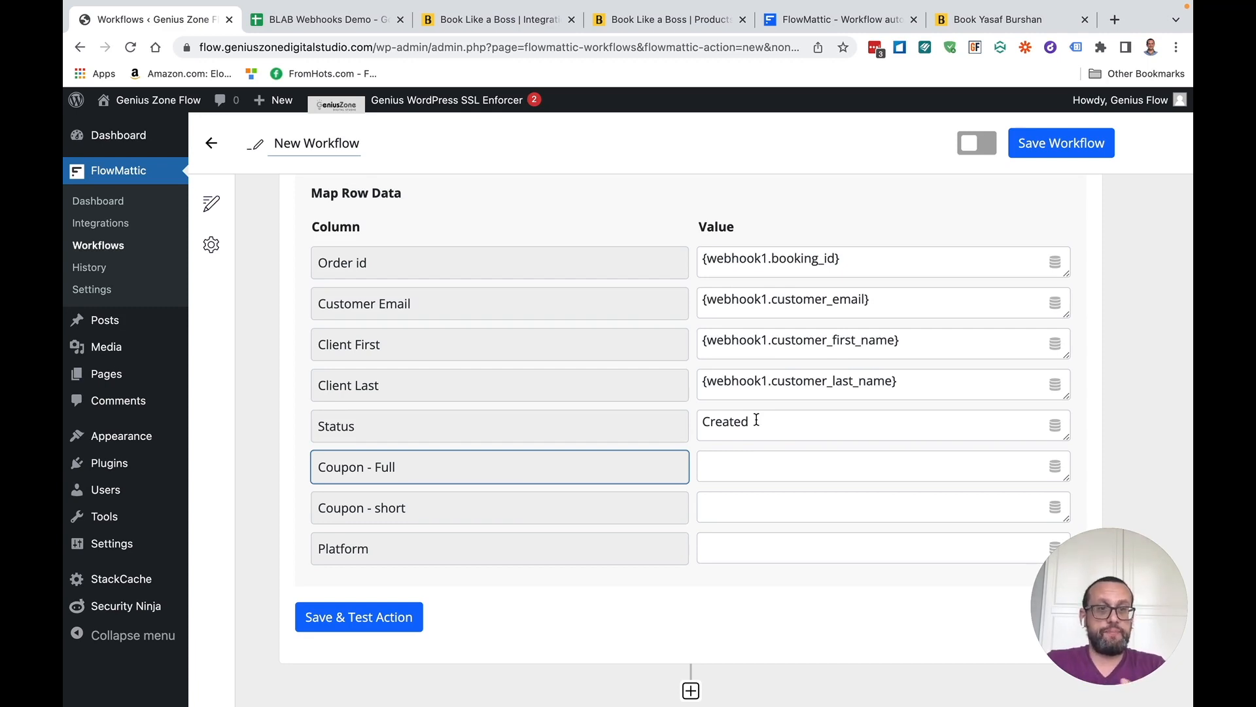
Map the coupon code into Coupon - Full and set Platform to Flowmattic
click(769, 460)
click(762, 585)
scroll(787, 589, down, 3)
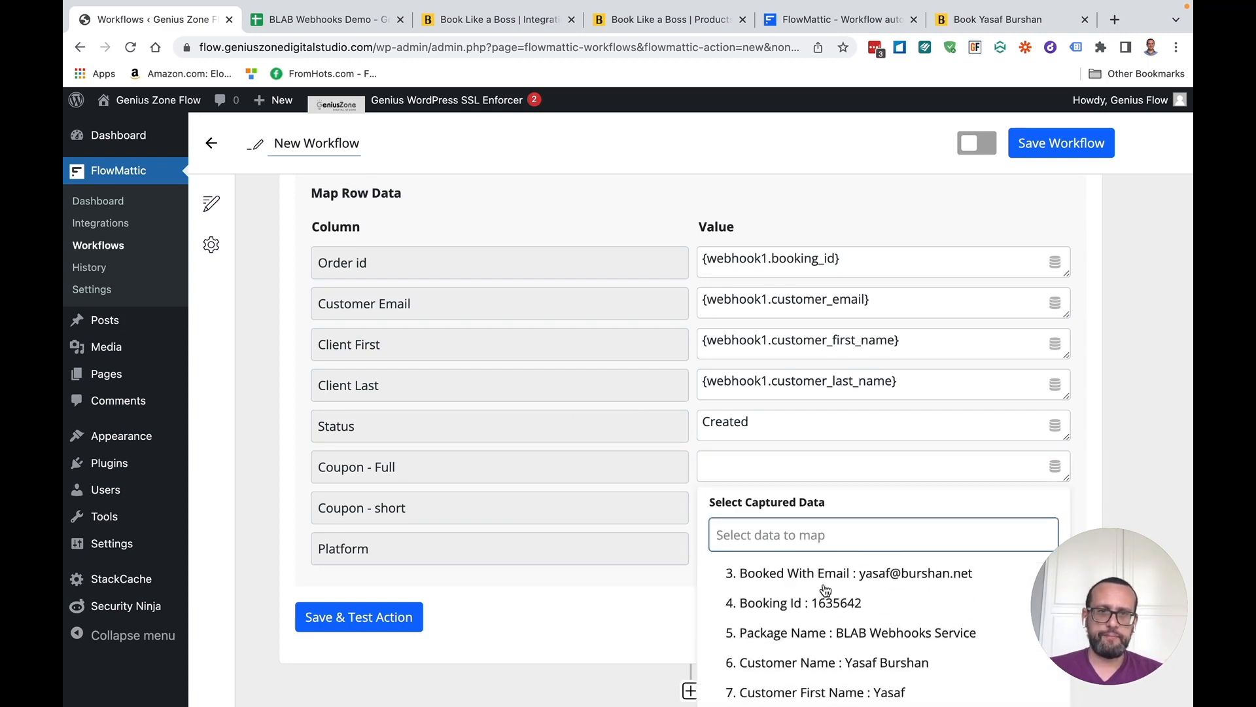
scroll(825, 590, down, 4)
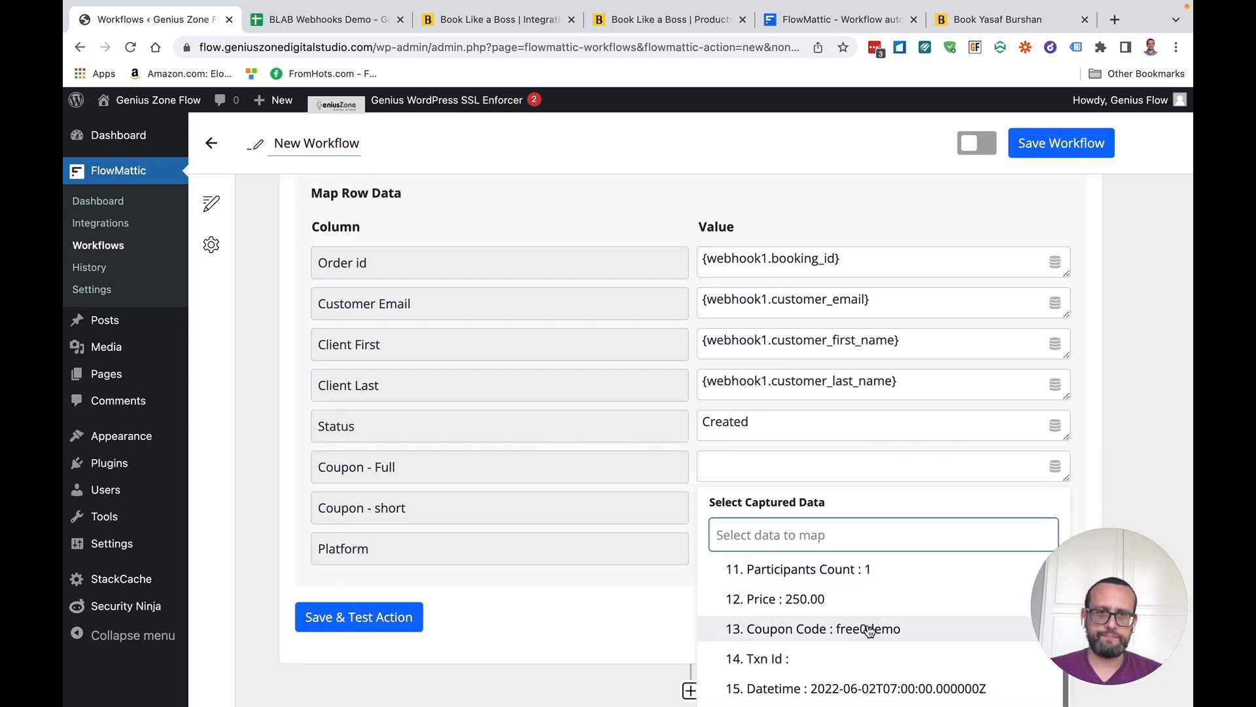
click(870, 630)
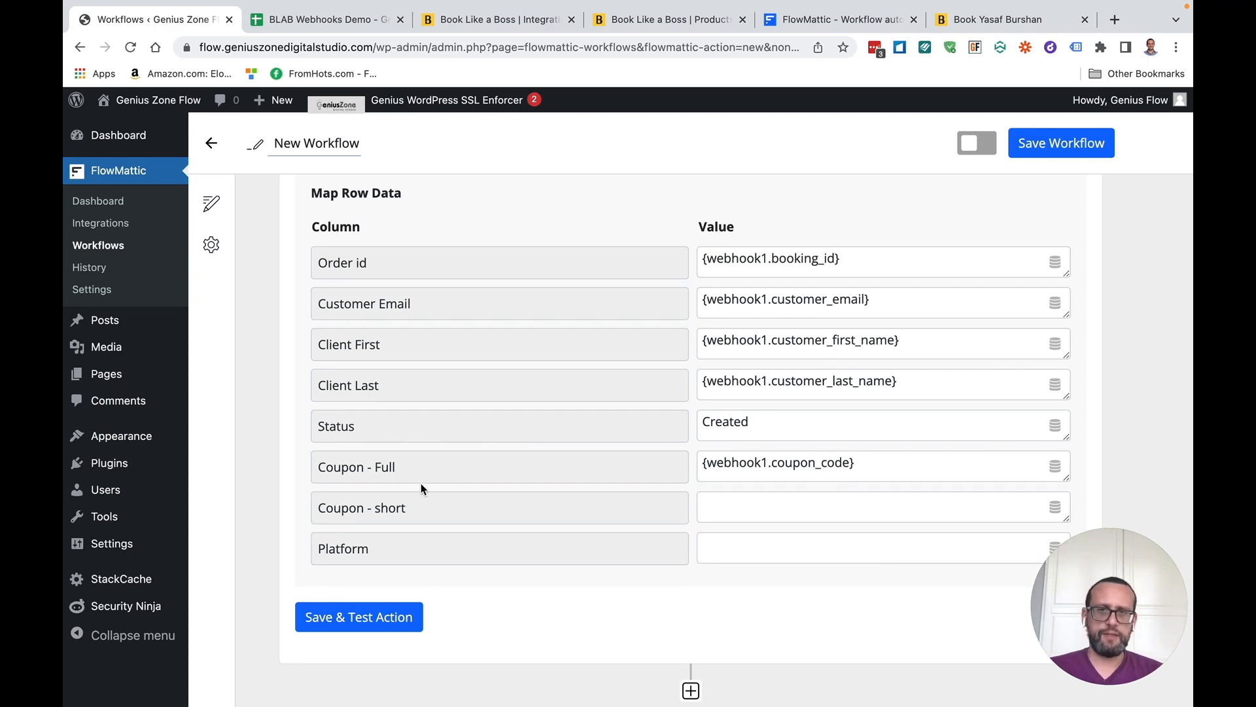
click(752, 553)
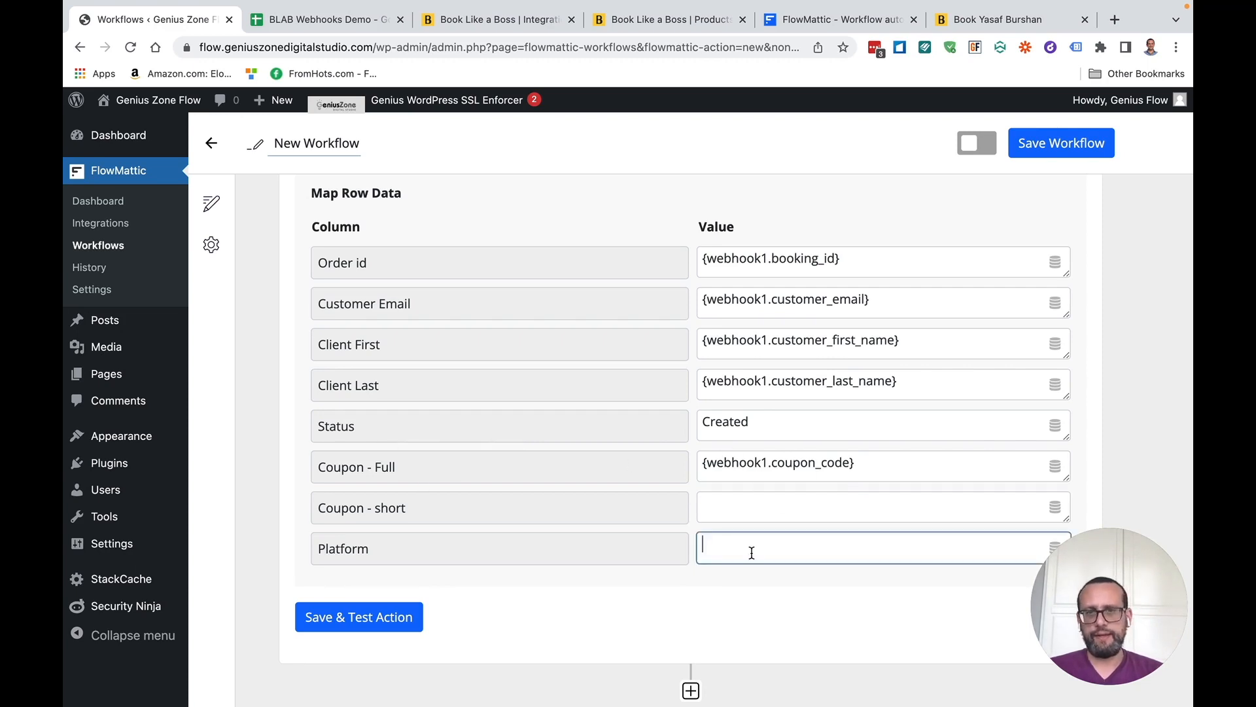
text(Flowmattic)
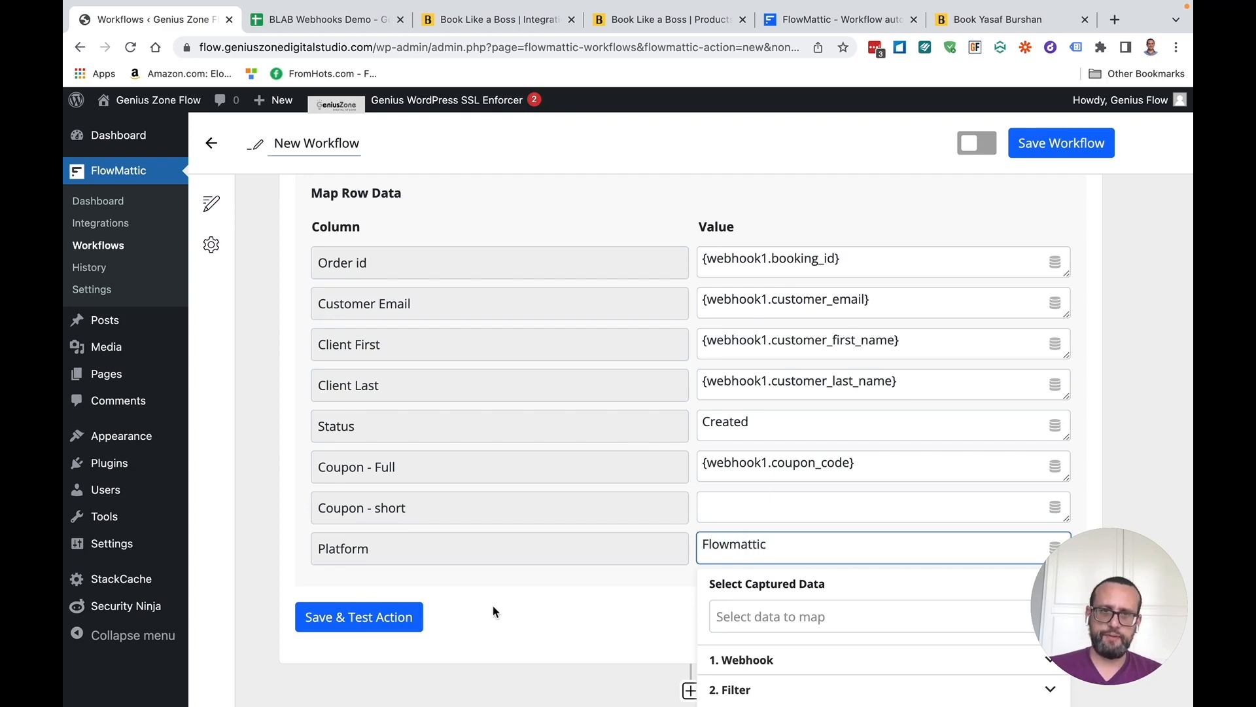
click(562, 603)
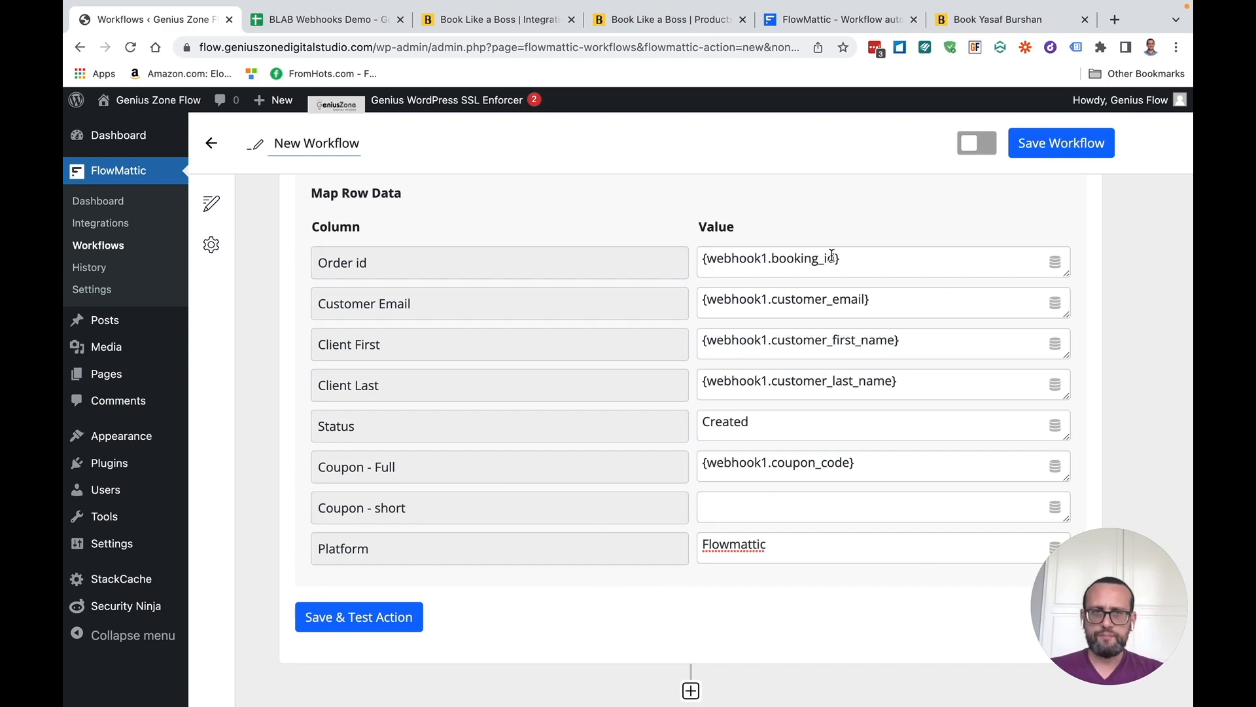
Save and test the add-row action, then check the BLAB Webhooks Demo sheet for row 8
scroll(655, 259, up, 3)
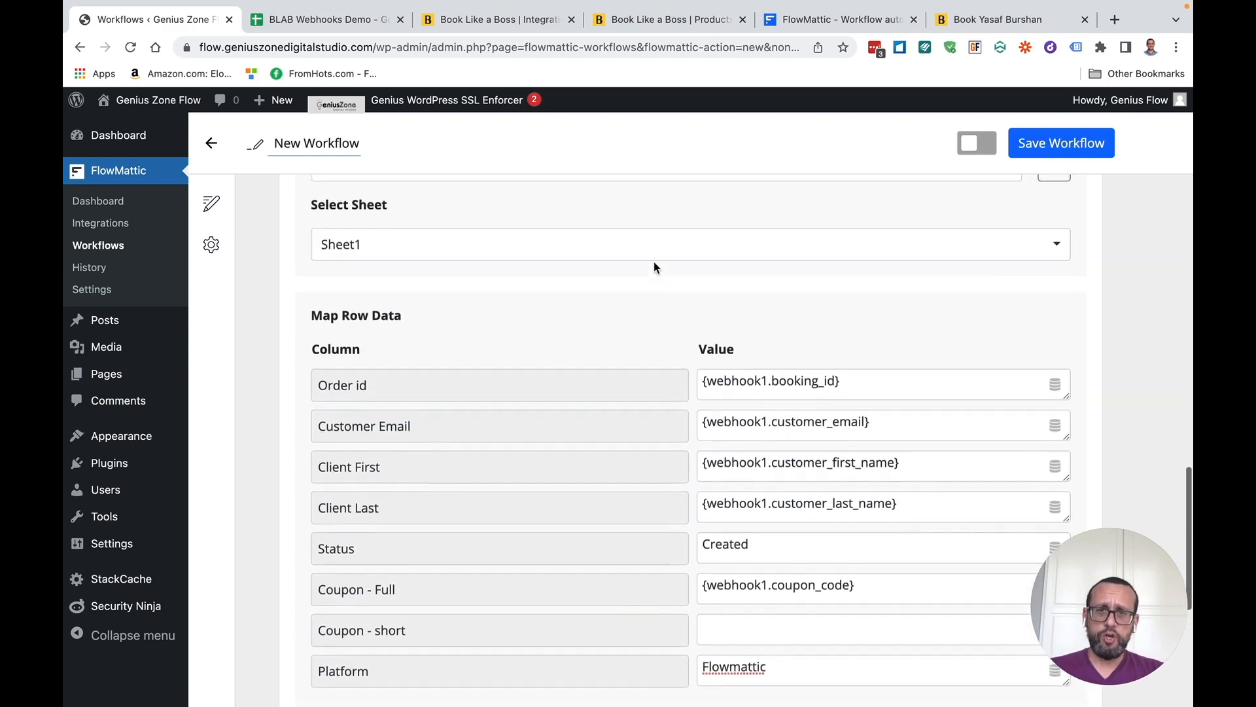
scroll(654, 262, down, 3)
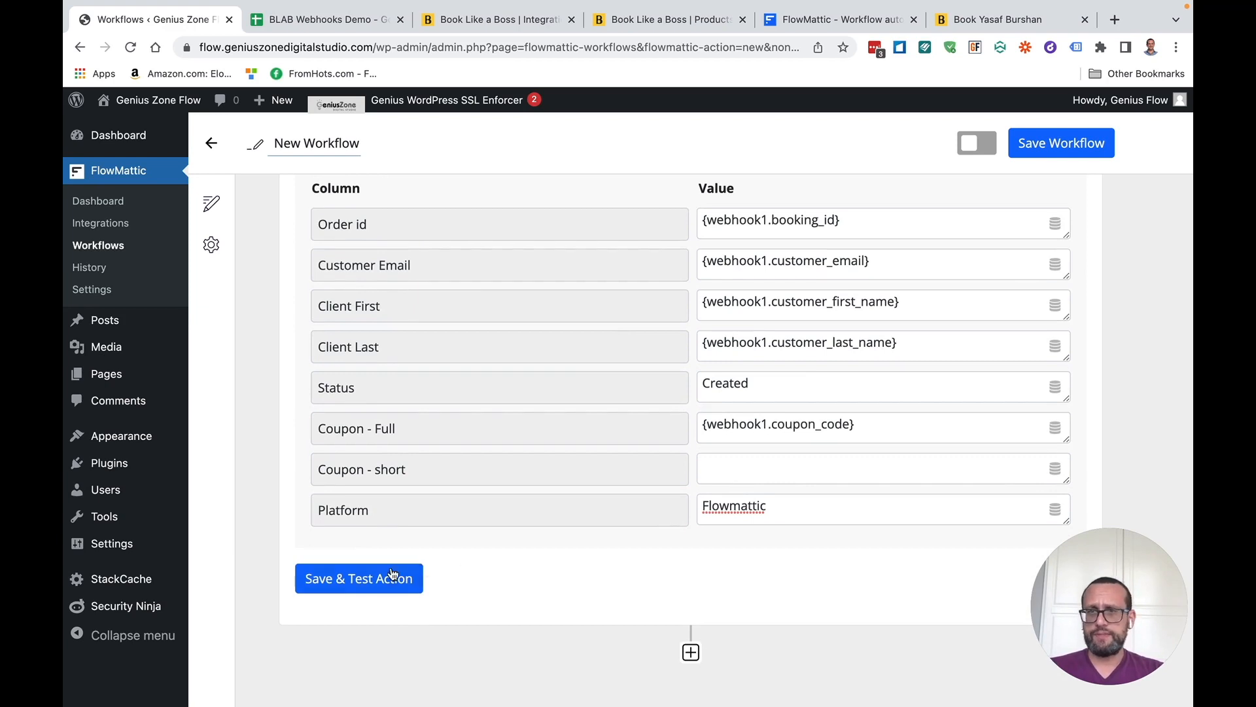
click(364, 585)
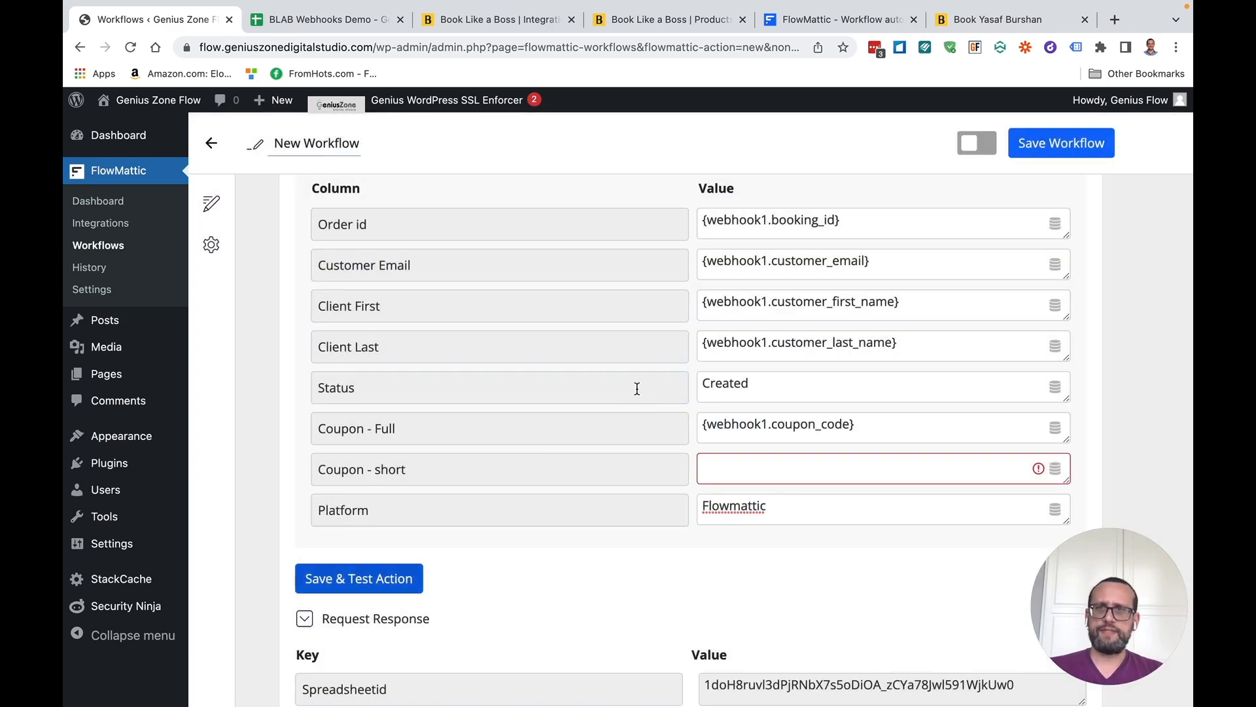
click(334, 23)
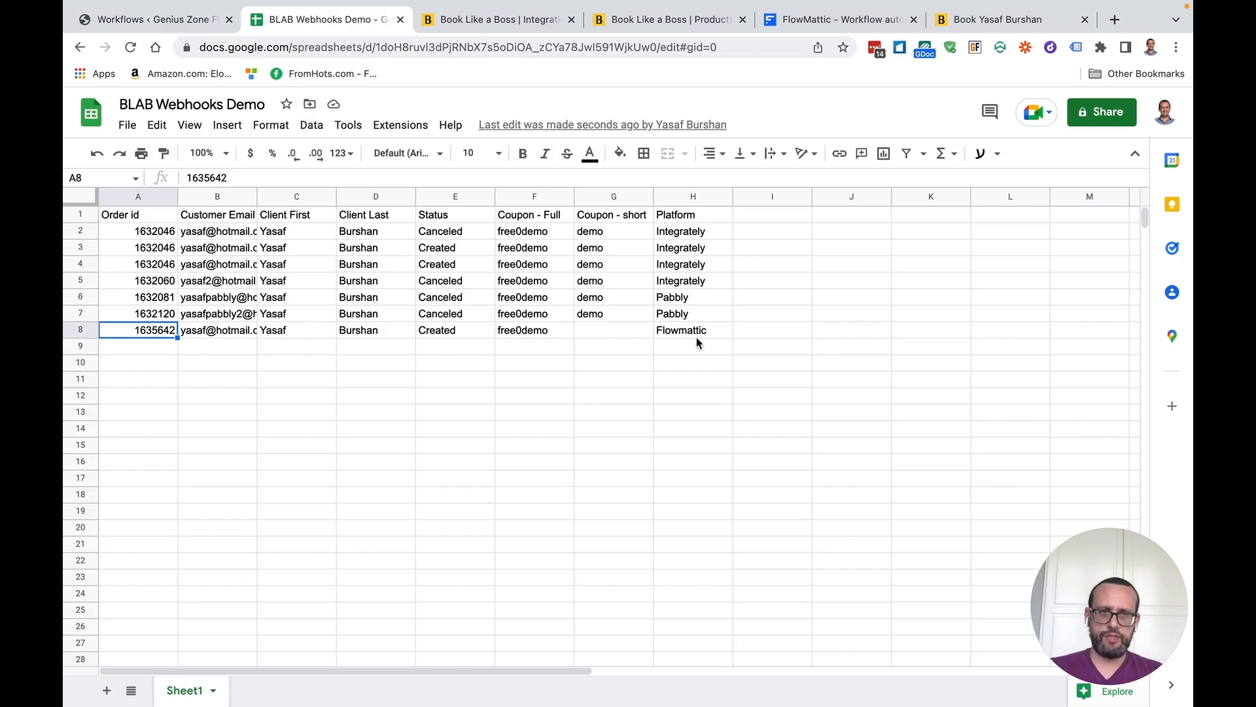
Return from the sheet's row 8 to FlowMattic and open the Integrations page
click(150, 27)
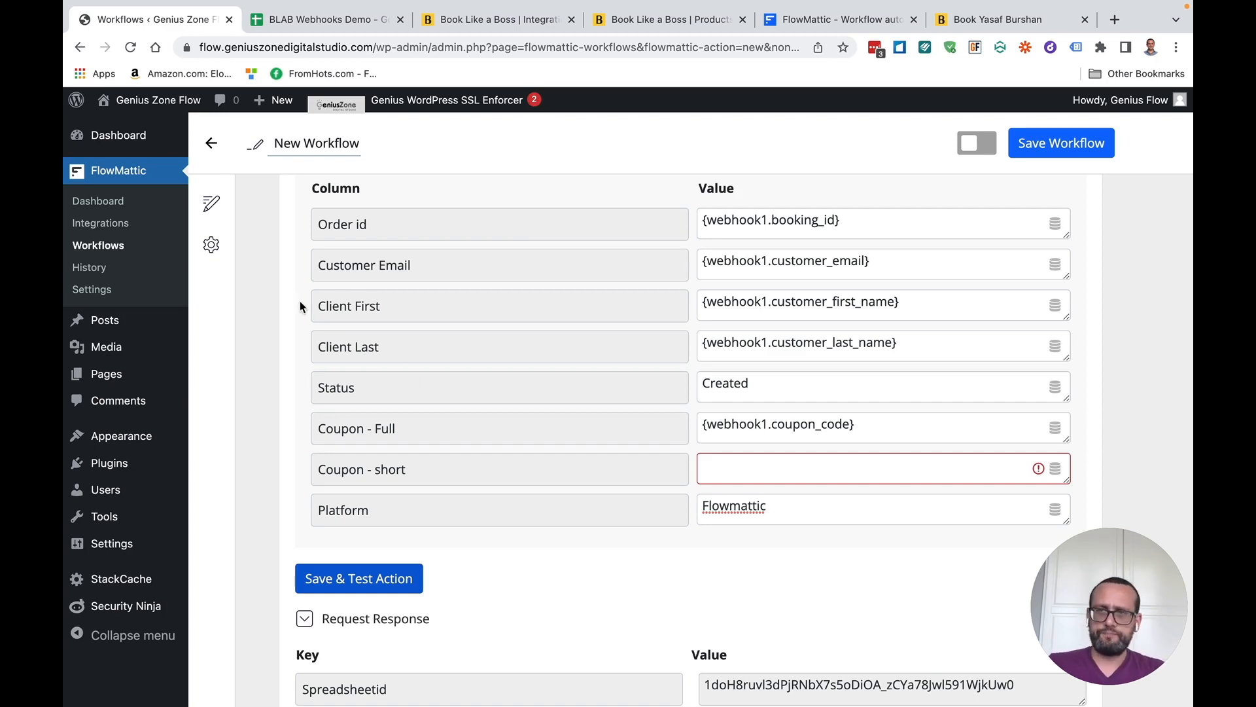
click(108, 228)
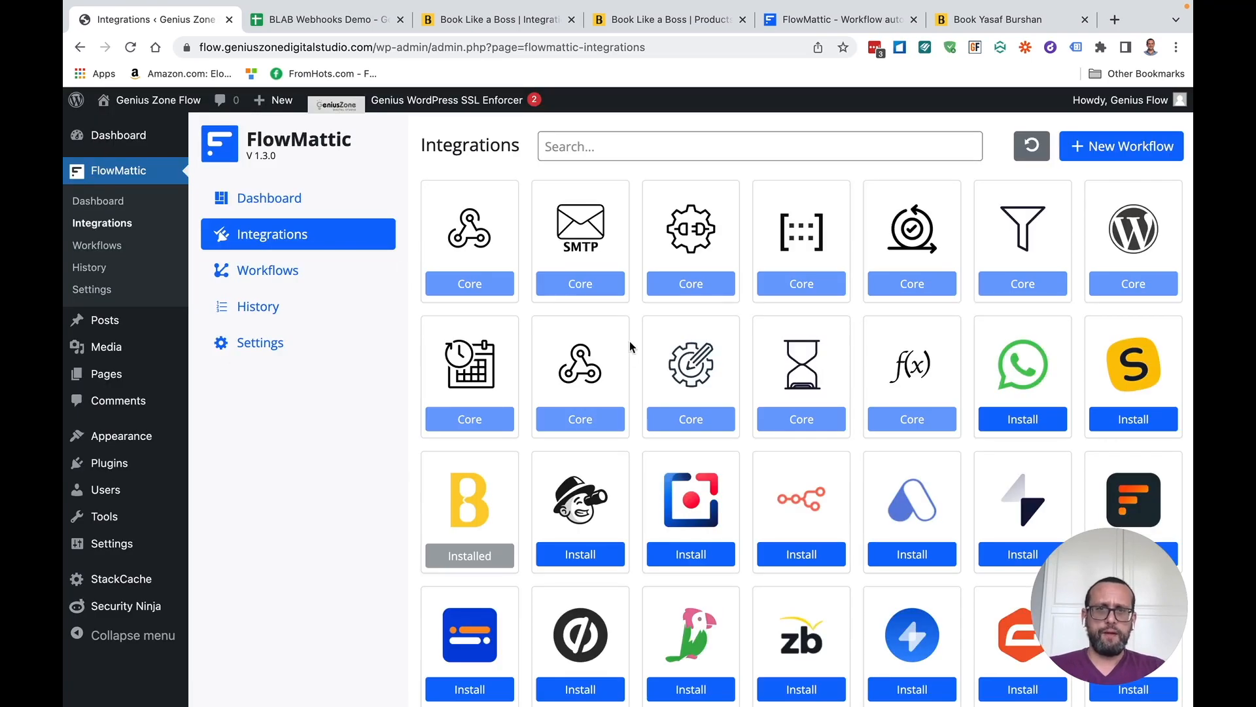
Scroll through the Integrations grid to the bottom, noting Google Sheets is installed
scroll(630, 354, down, 3)
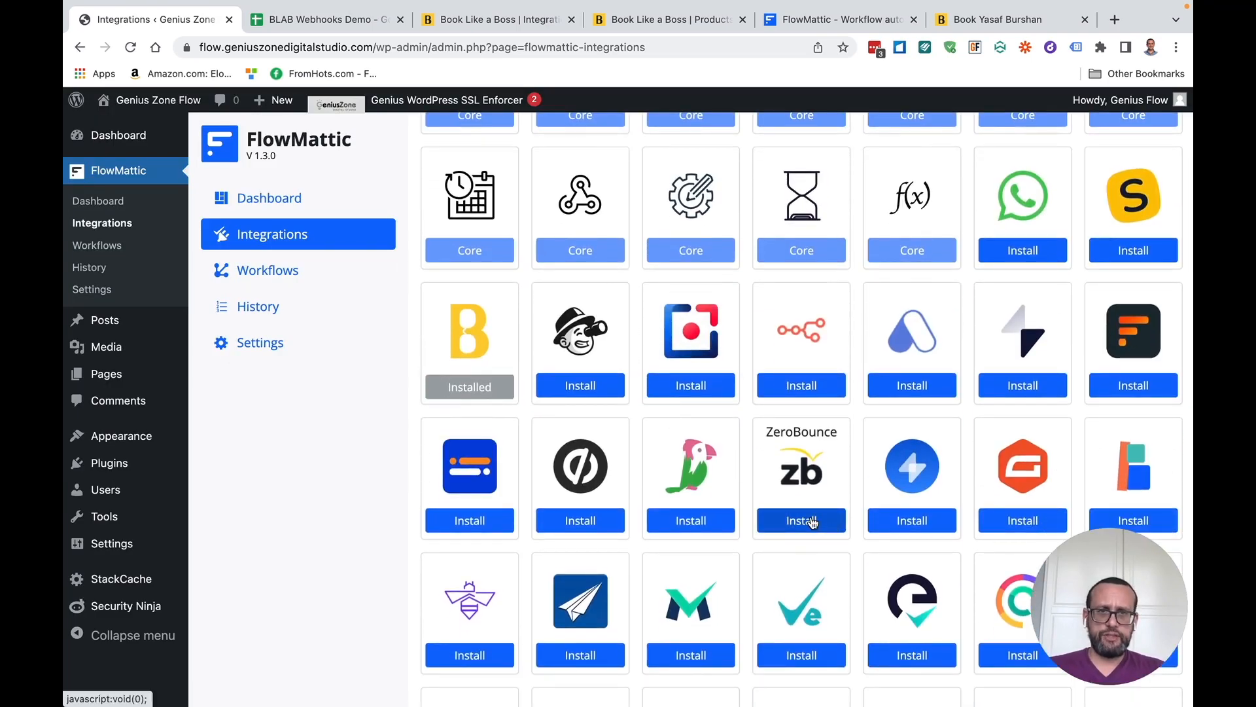
scroll(691, 517, down, 4)
scroll(779, 605, down, 5)
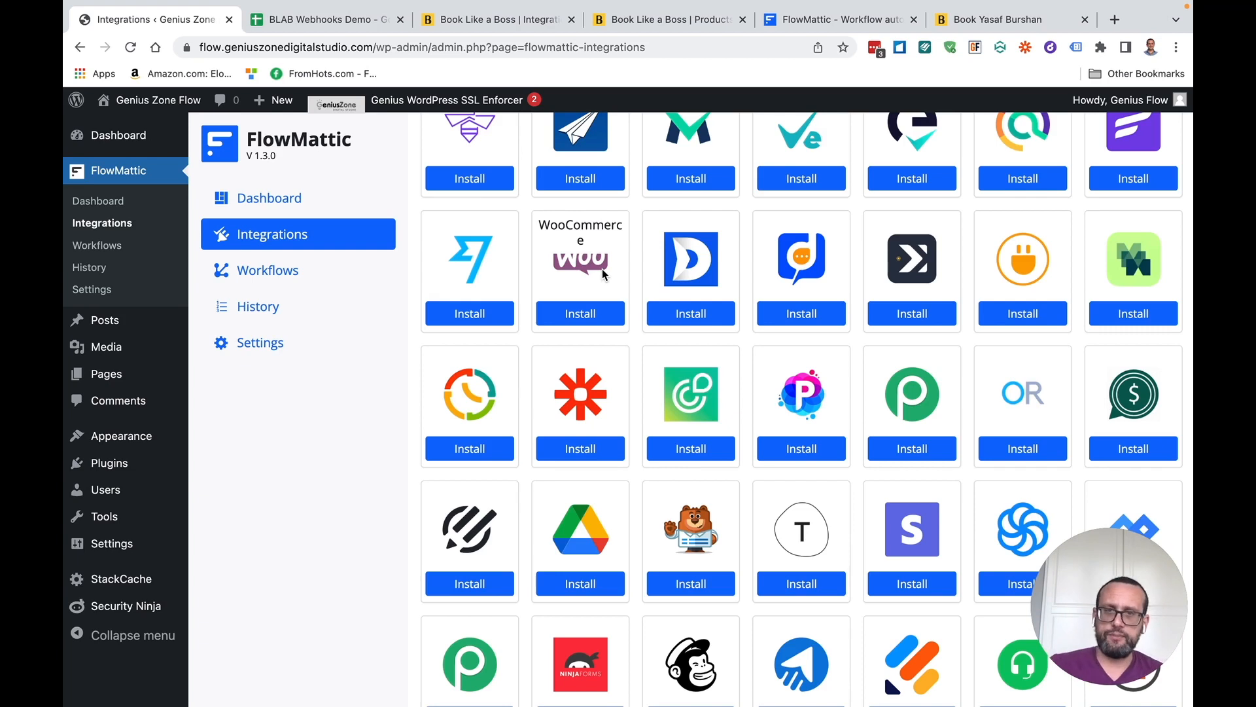
scroll(640, 365, down, 5)
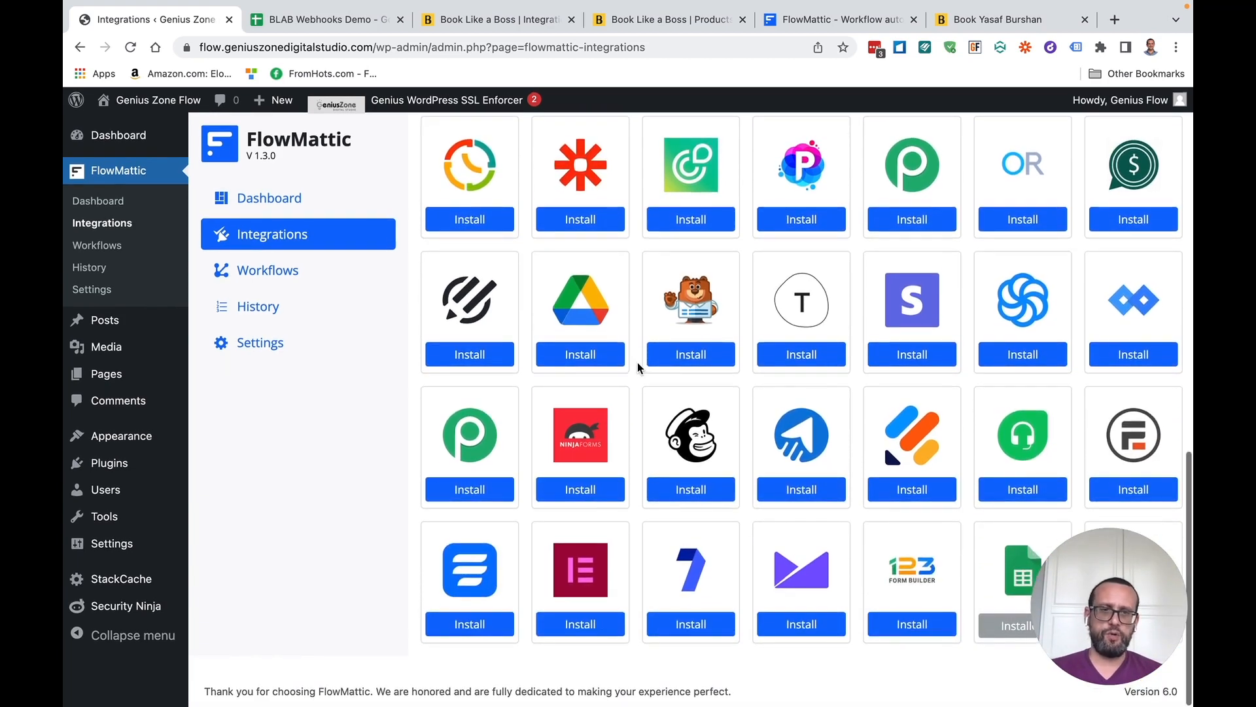